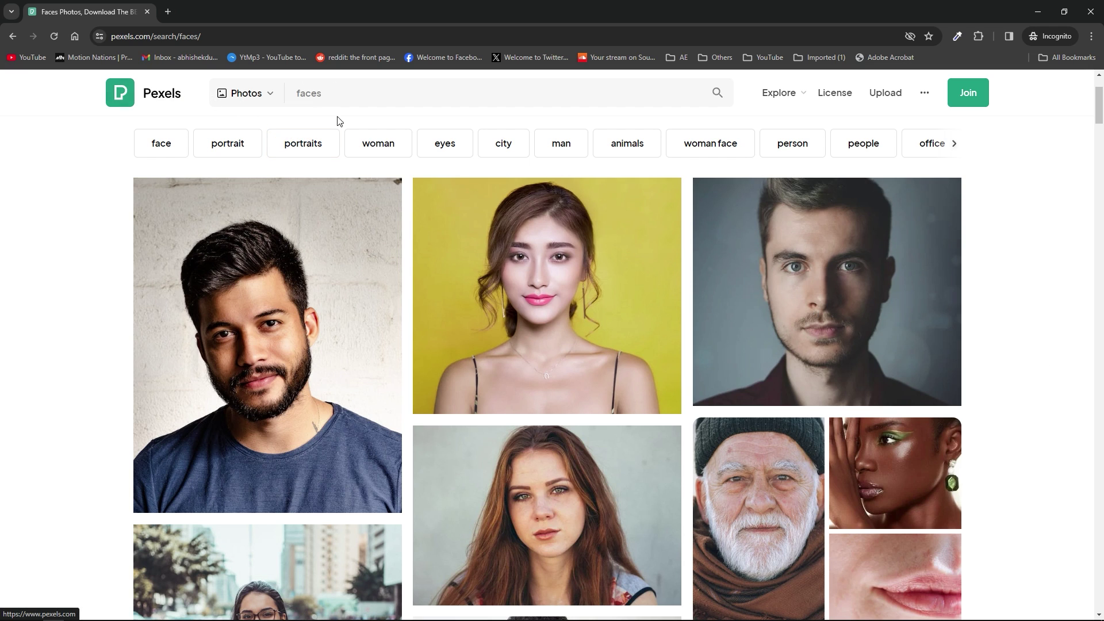
Step: Browse the Pexels photo results for faces, examining front-facing portraits that would suit an eye match
scroll(217, 347, down, 2)
scroll(219, 351, down, 4)
scroll(563, 400, down, 4)
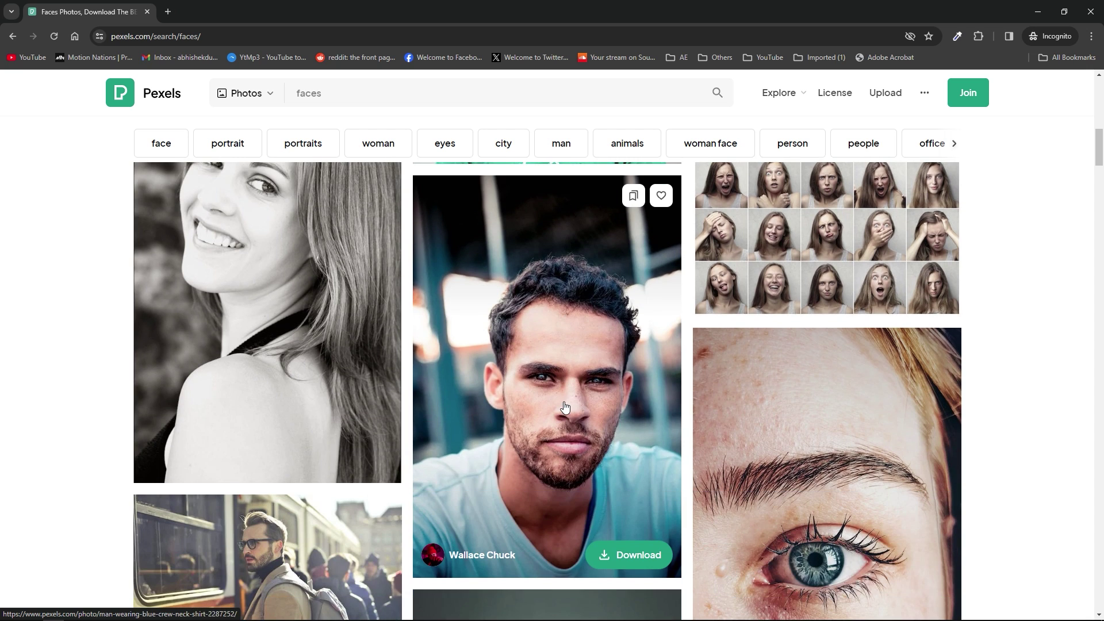
scroll(561, 405, down, 10)
scroll(218, 391, down, 4)
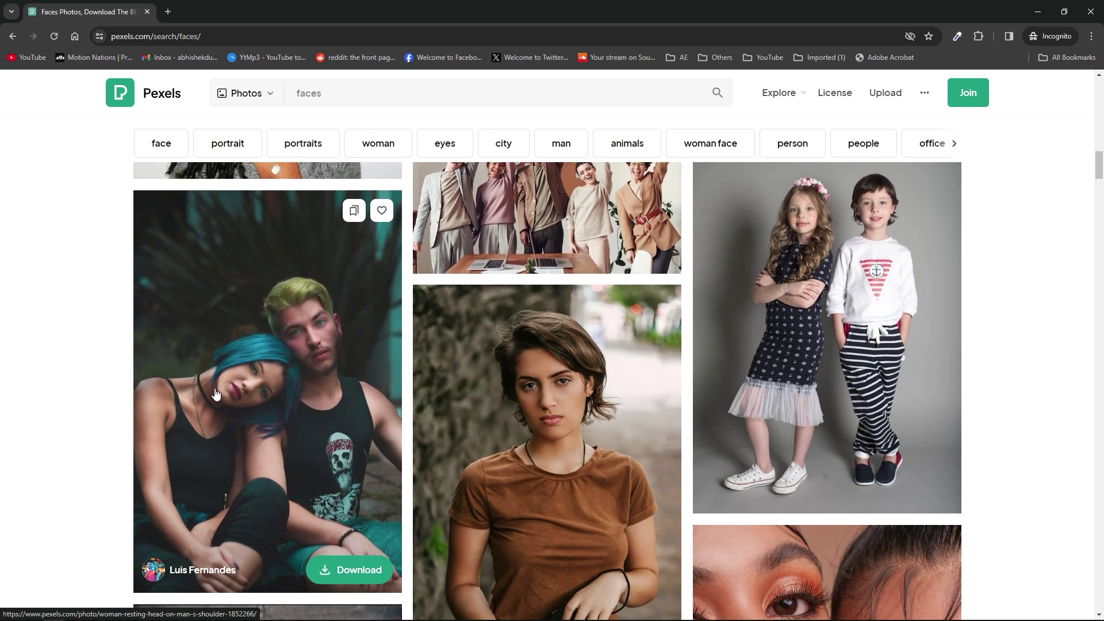
scroll(224, 391, down, 8)
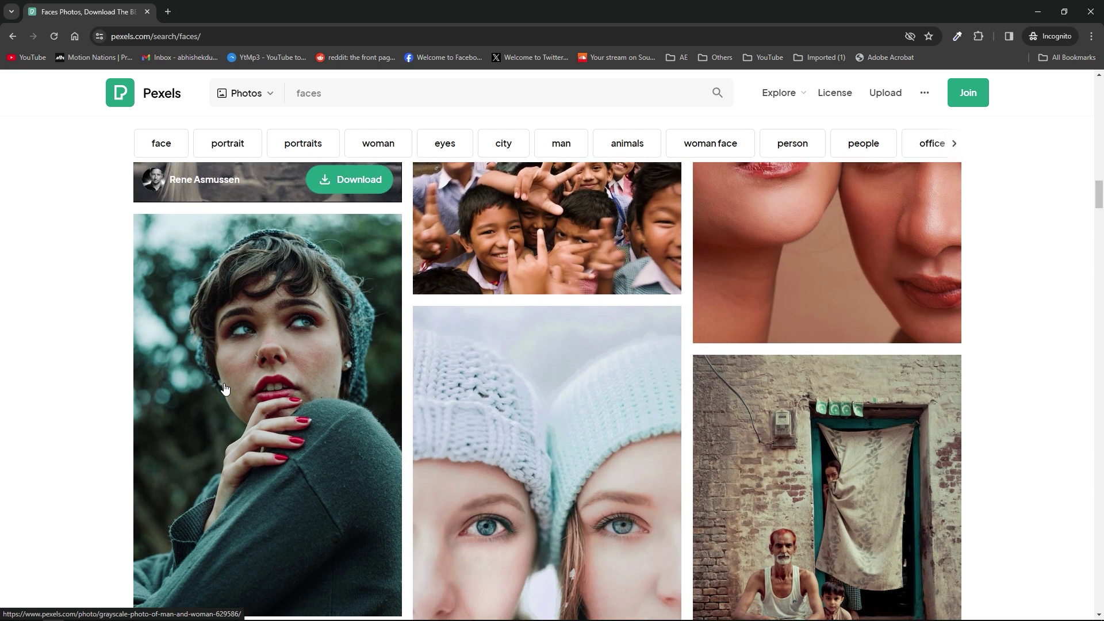
scroll(224, 389, down, 10)
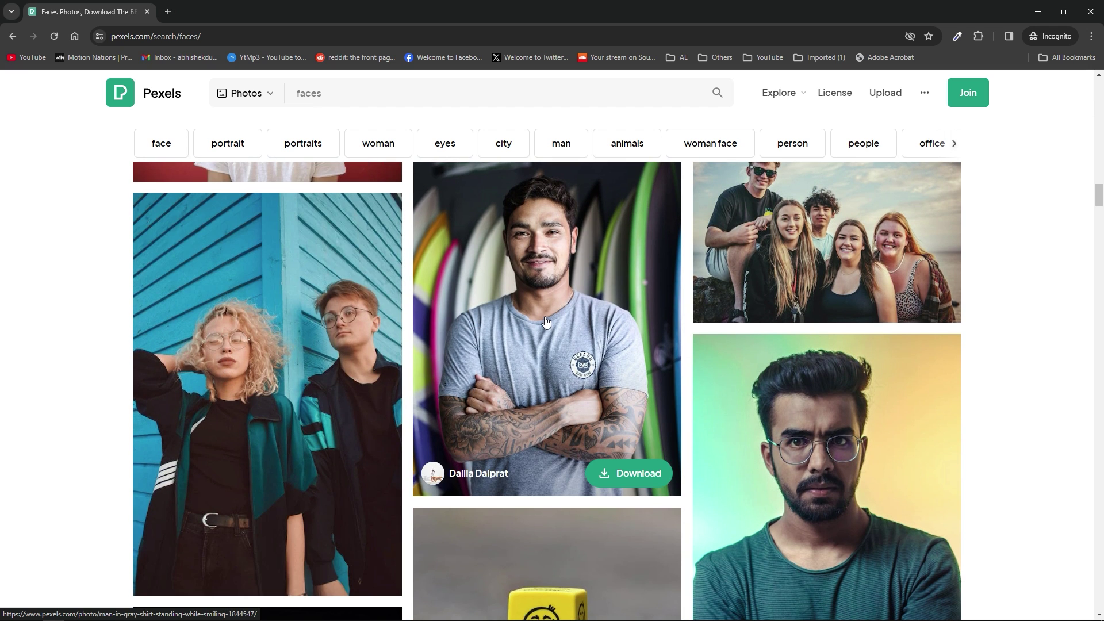
scroll(571, 314, down, 6)
scroll(563, 302, up, 6)
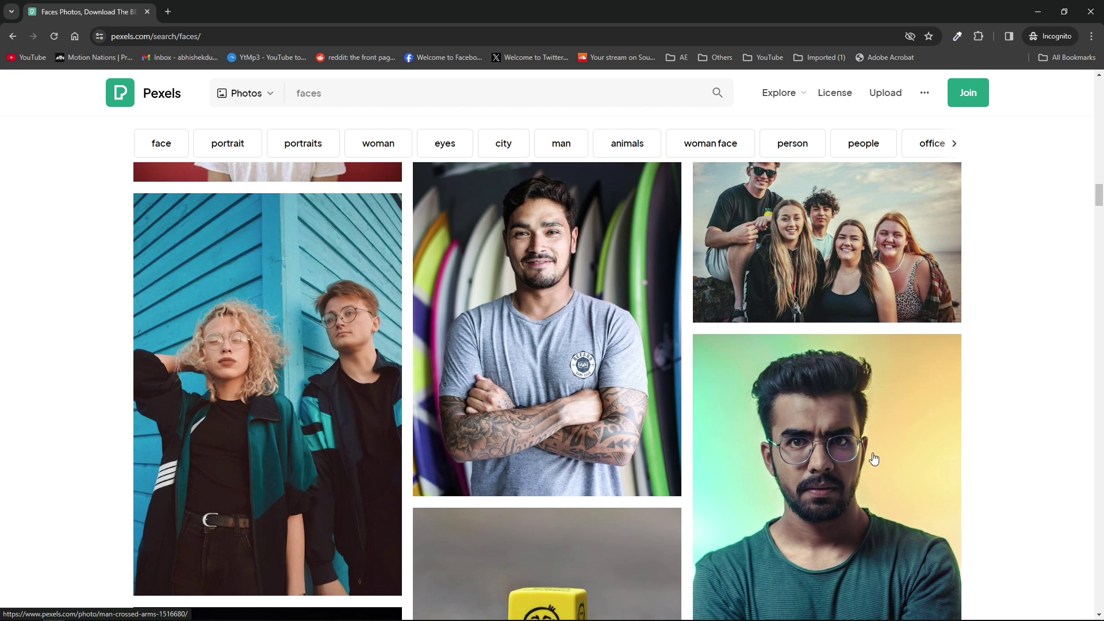
scroll(862, 460, down, 6)
scroll(506, 408, down, 8)
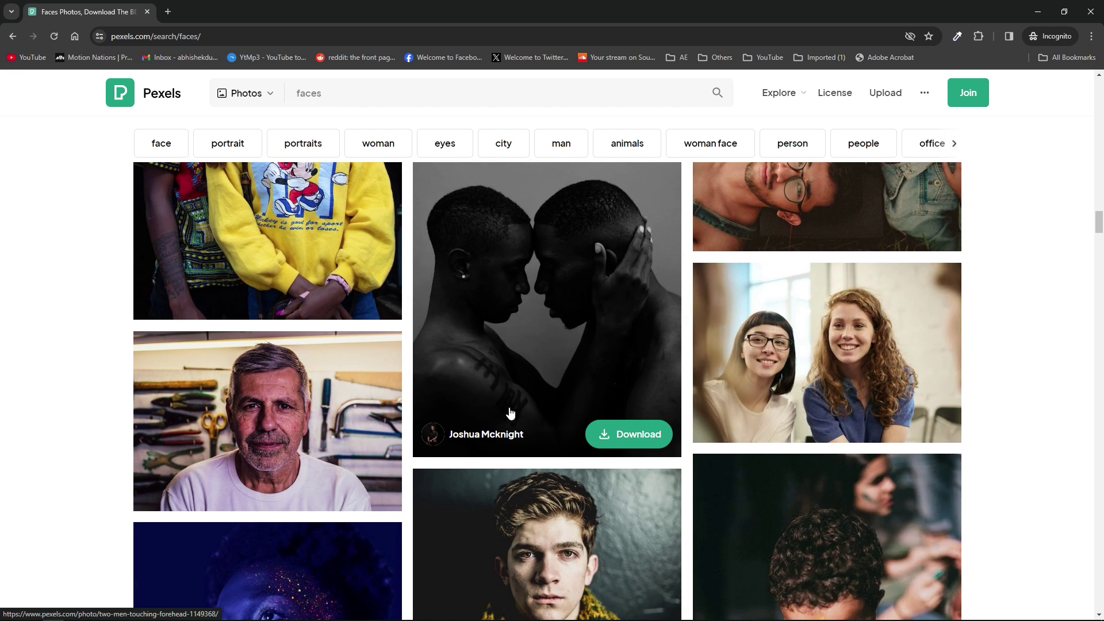
Step: Look over the collected portrait images in the Assets folder and switch to After Effects
key(alt+Tab)
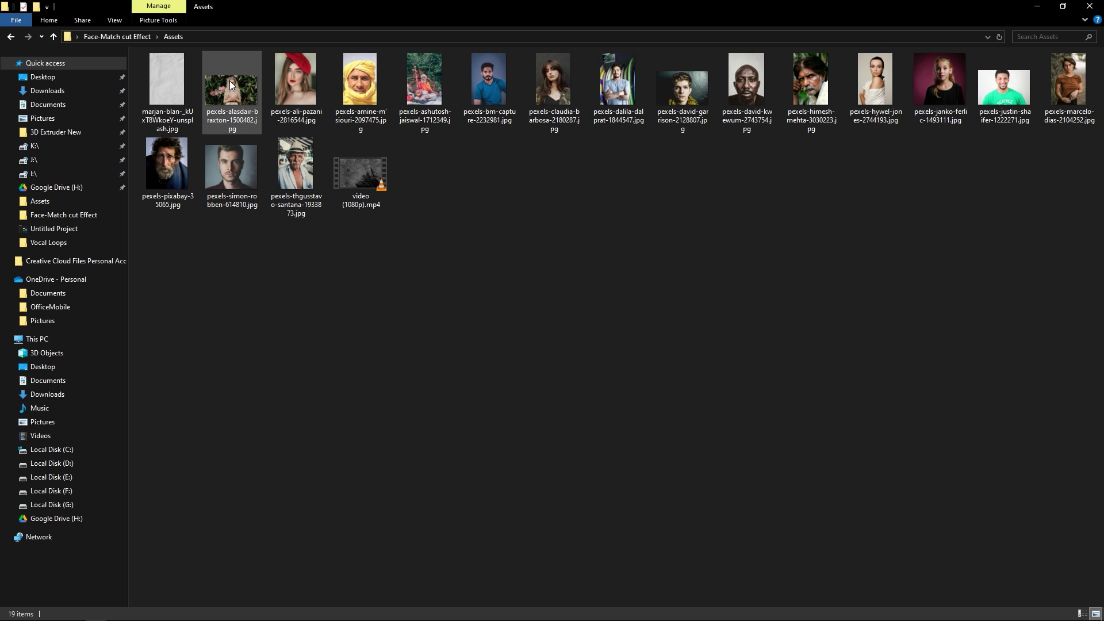
key(alt+Tab)
key(alt+Tab)
key(alt+Tab)
key(alt+Tab)
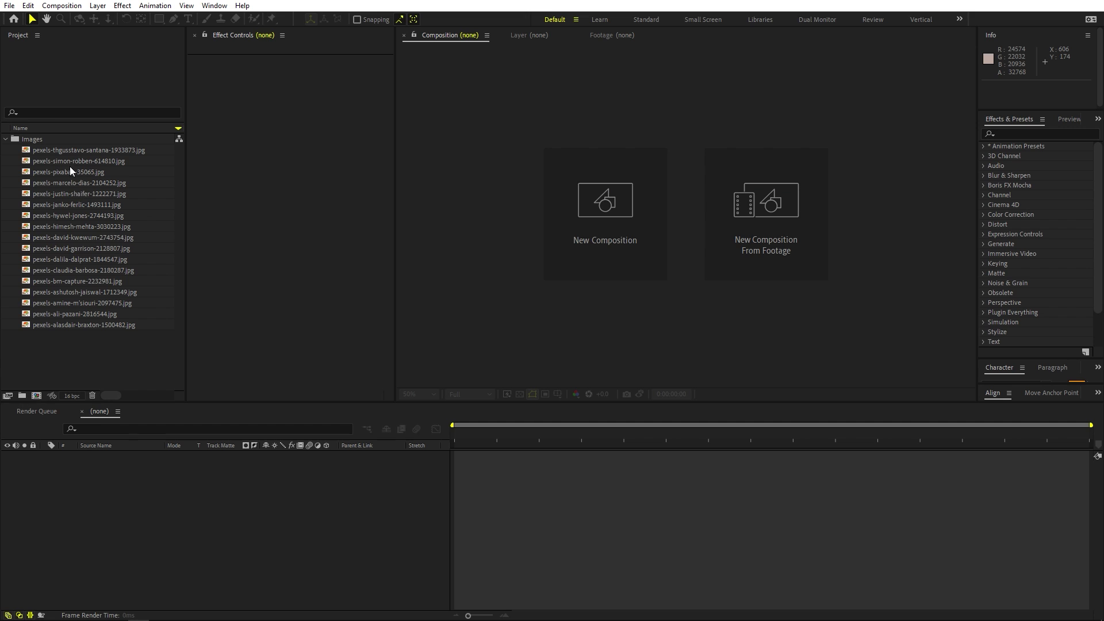
Step: Create a new composition named Main at 1920 x 1080, 30 fps and 10 seconds long
click(62, 5)
click(81, 19)
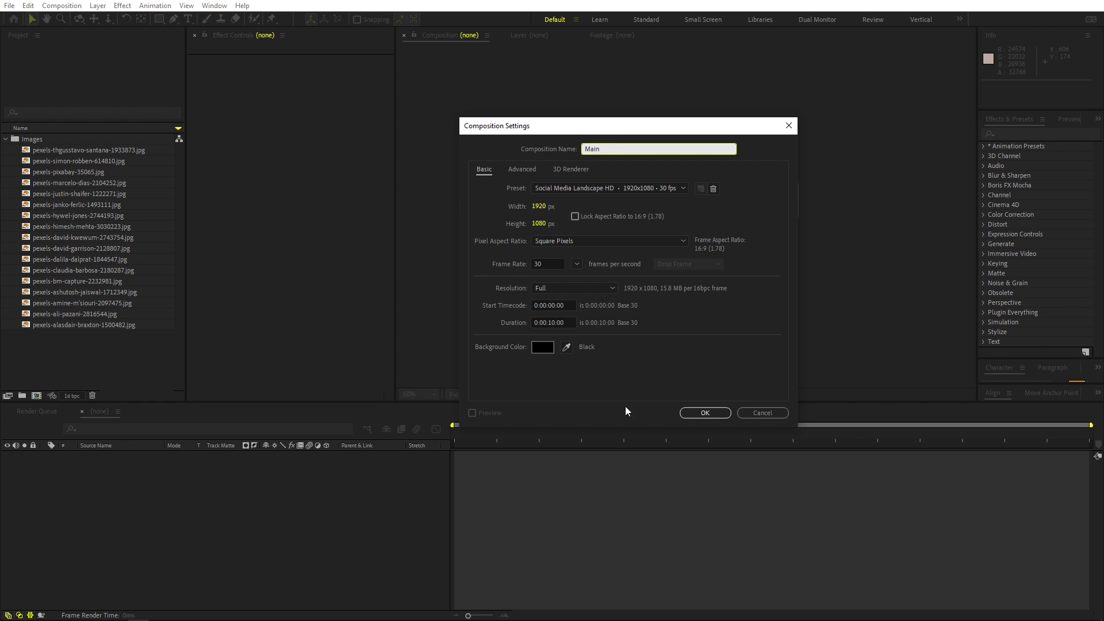
click(697, 414)
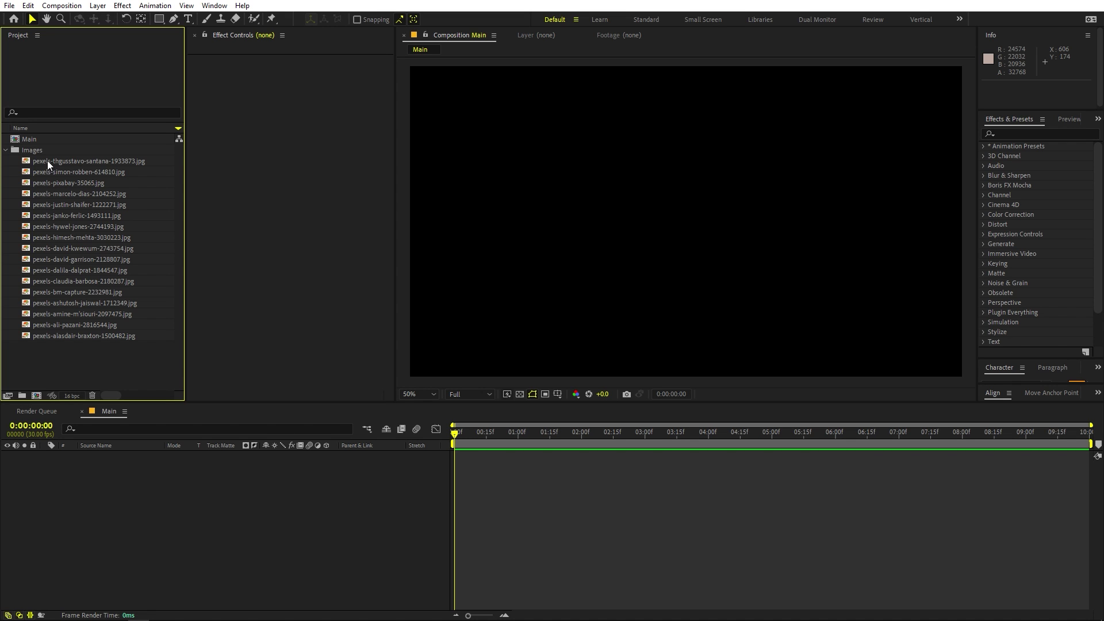
Step: Add the portrait ending in 1500482.jpg to the Main composition, scale it to 90.6% and position the woman's face near the frame's centre
click(65, 340)
drag(67, 336, 108, 484)
key(s)
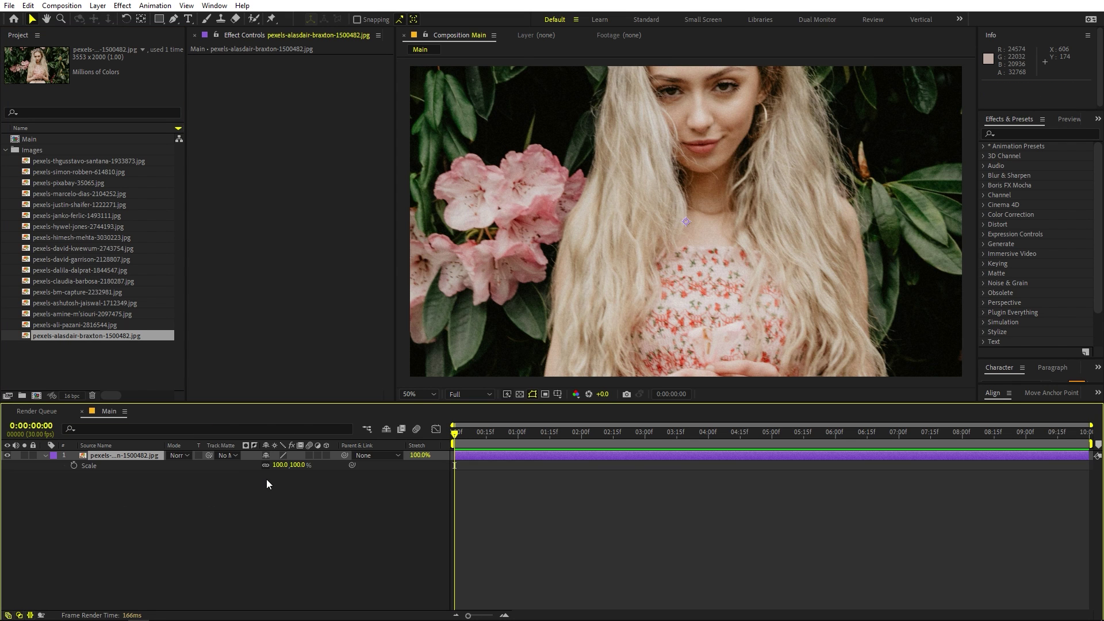
drag(275, 464, 253, 465)
drag(772, 218, 732, 254)
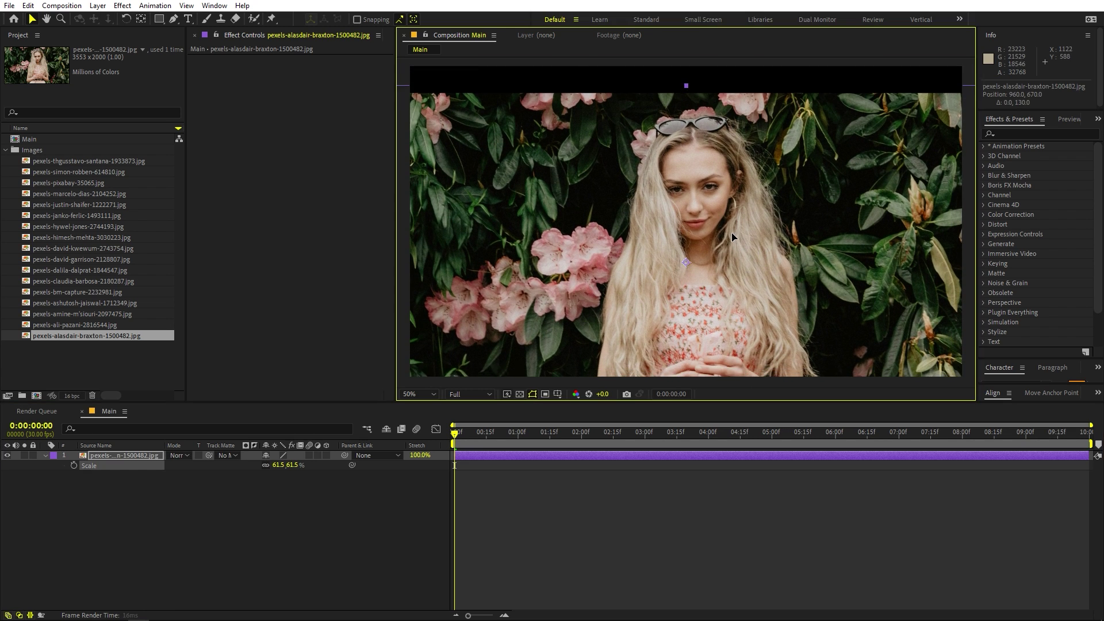
drag(281, 466, 454, 486)
drag(793, 242, 784, 286)
drag(276, 467, 340, 474)
drag(758, 320, 755, 331)
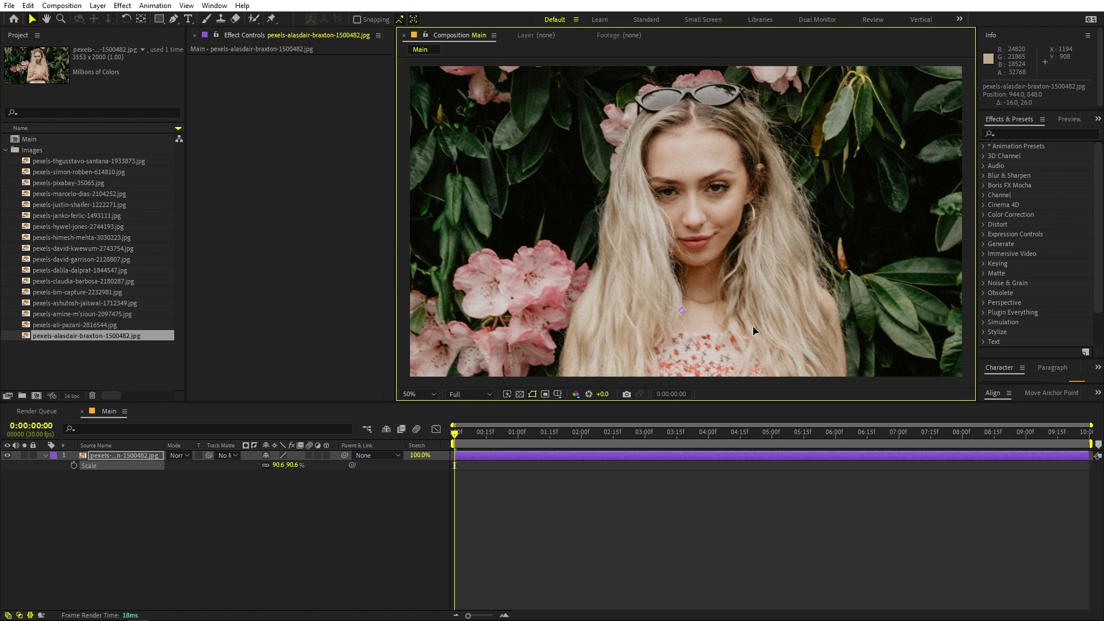
click(79, 362)
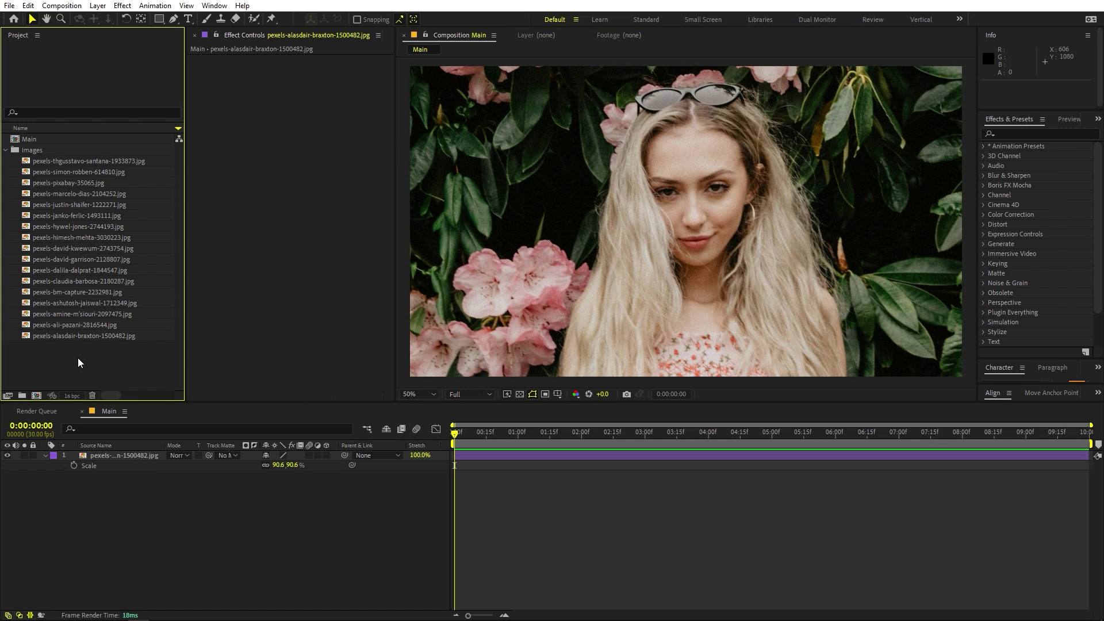
Step: Add the portrait ending in 614810.jpg above the woman's layer, scale it to 21.9% and set its opacity to 32%
click(69, 172)
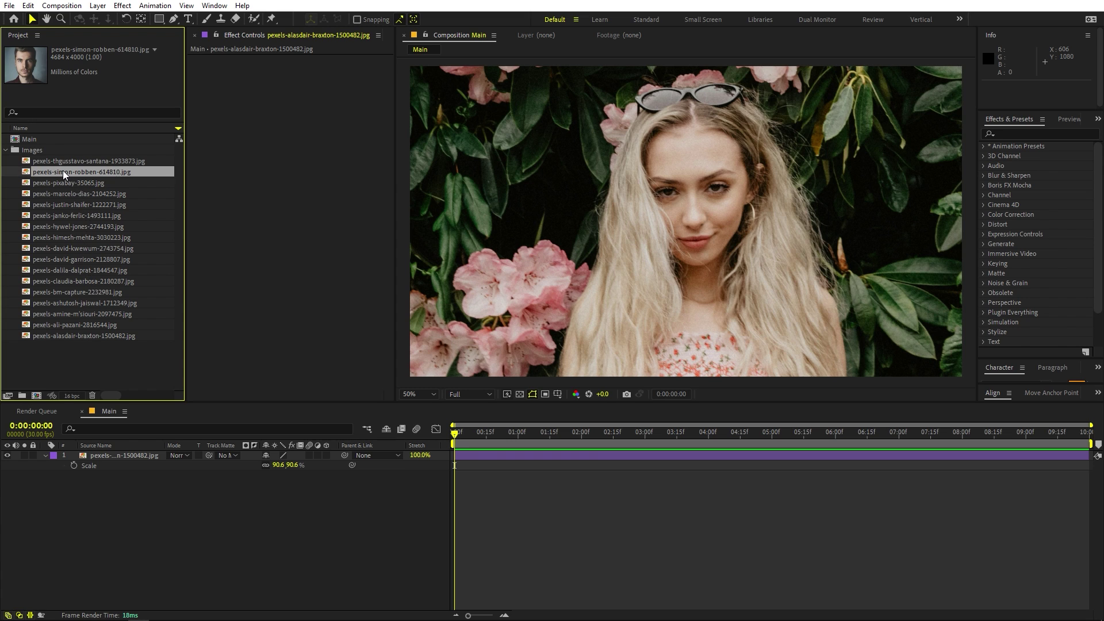
drag(63, 176, 118, 457)
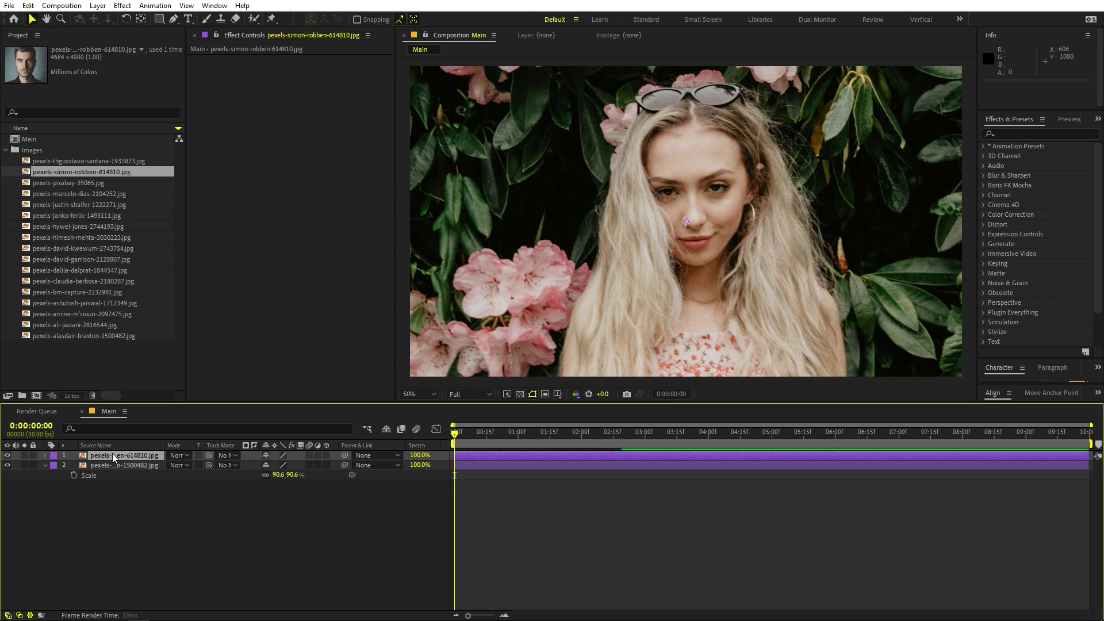
key(s)
drag(276, 463, 230, 463)
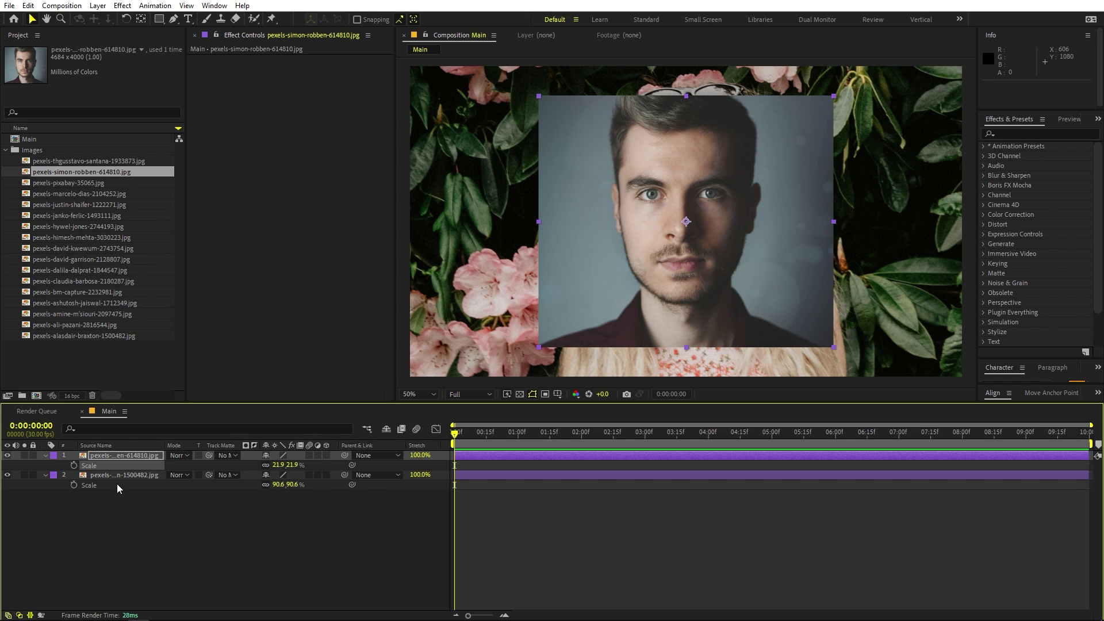
key(t)
drag(266, 464, 227, 465)
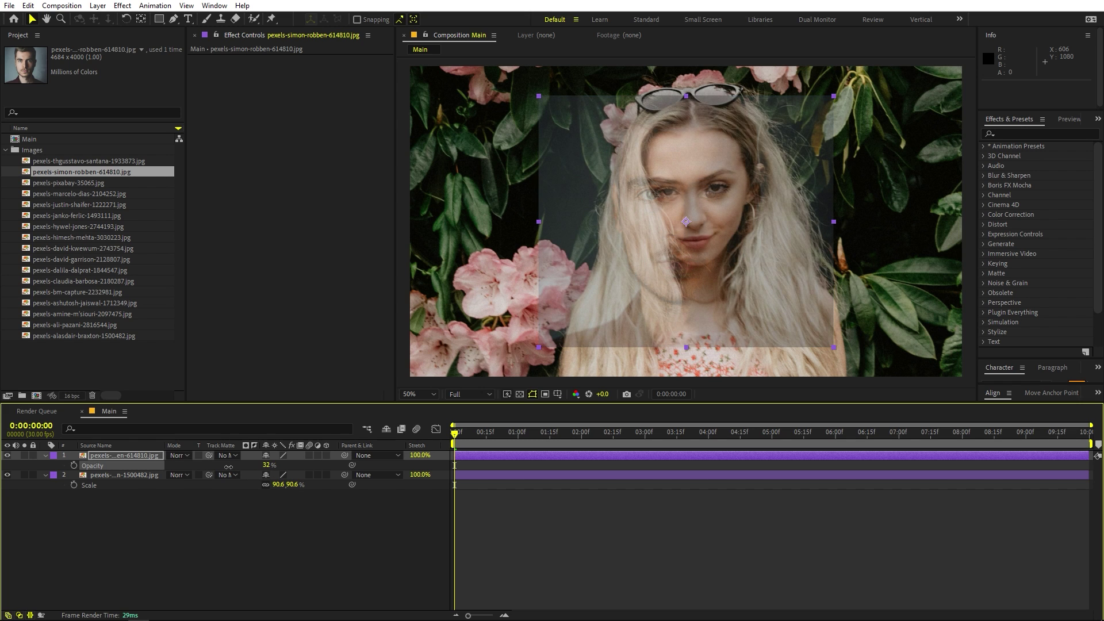
Step: Shrink and move the semi-transparent man's portrait over the woman's eyes, and rotate it to -2.3° to match her eye line
scroll(688, 262, up, 2)
drag(675, 146, 682, 284)
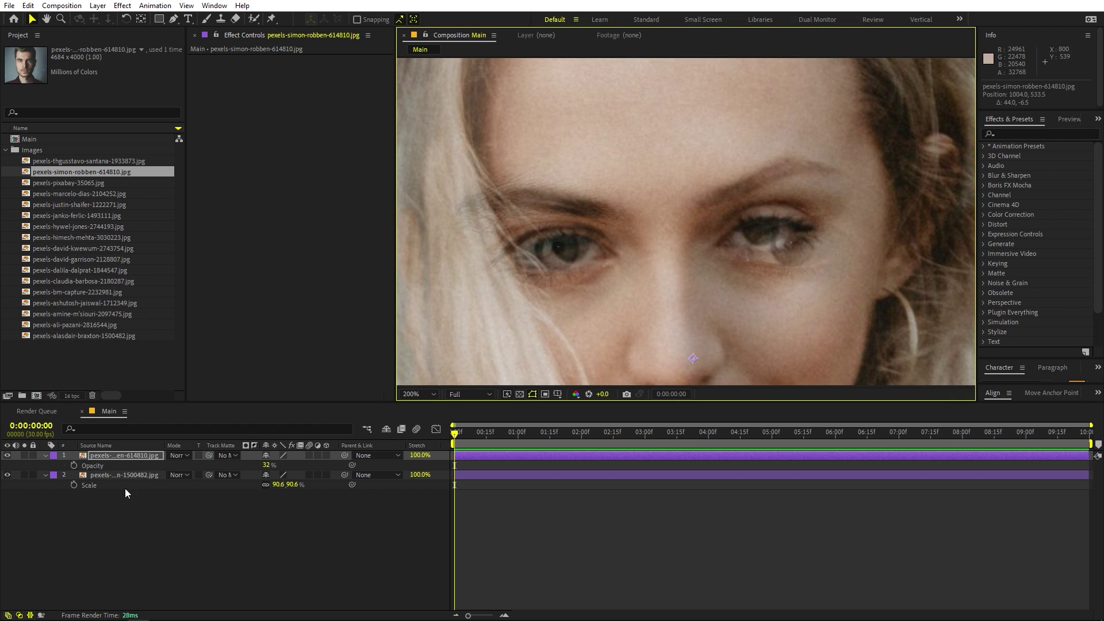
drag(280, 468, 276, 469)
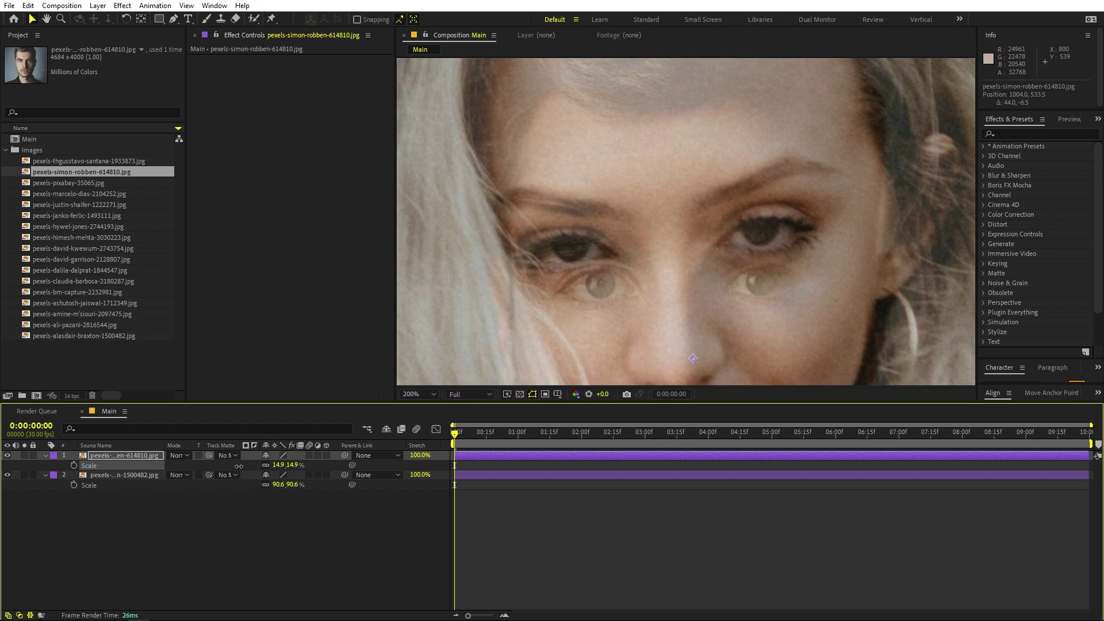
drag(687, 270, 674, 227)
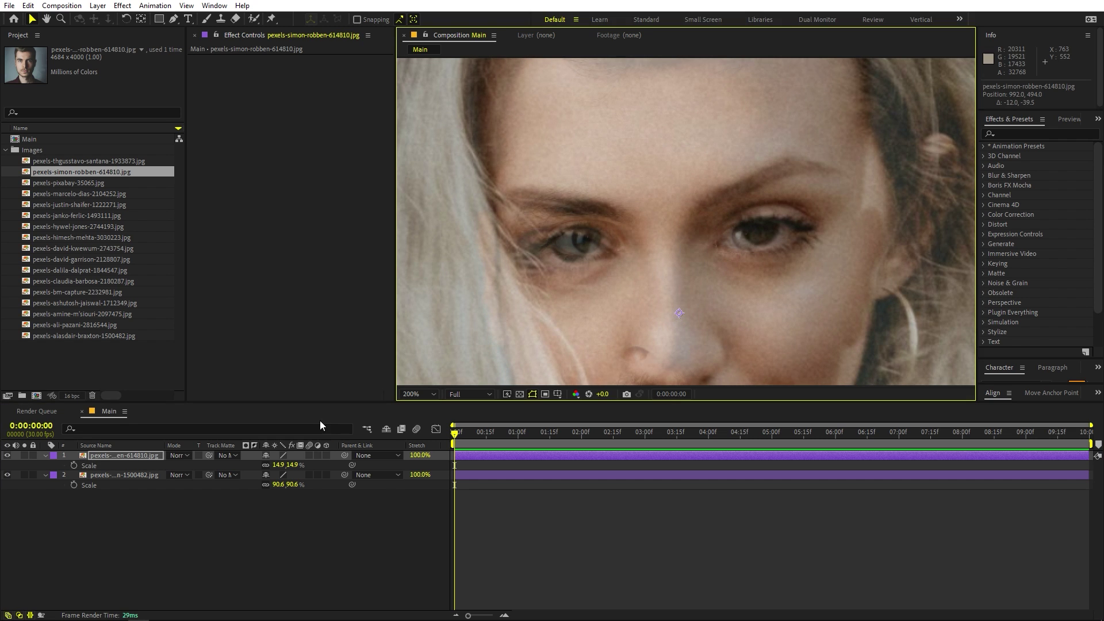
drag(282, 464, 265, 464)
key(r)
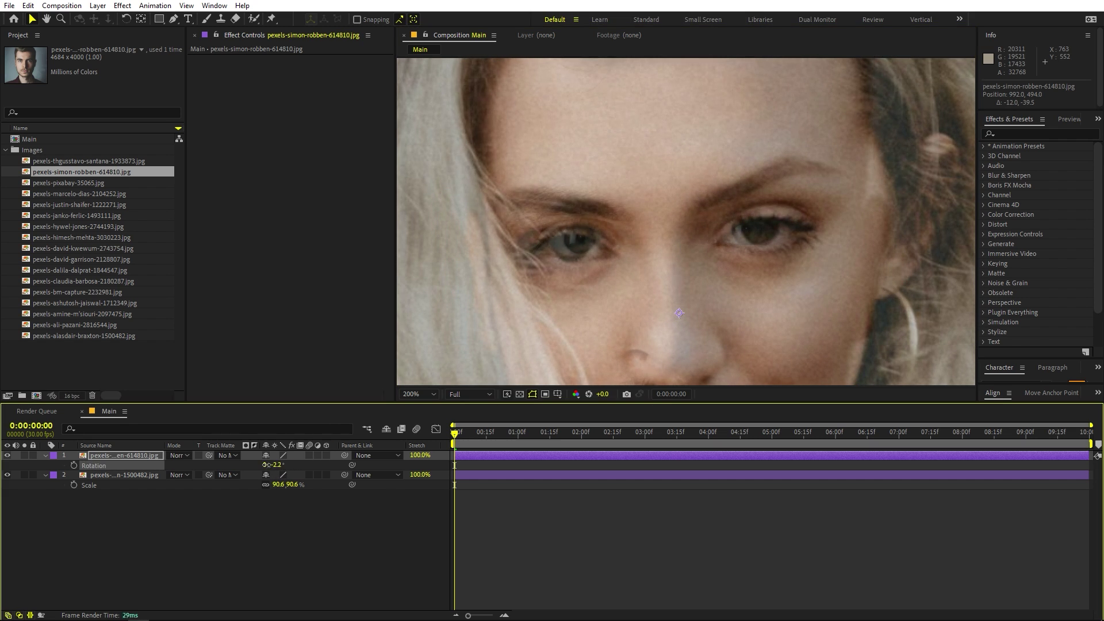
drag(804, 237, 801, 247)
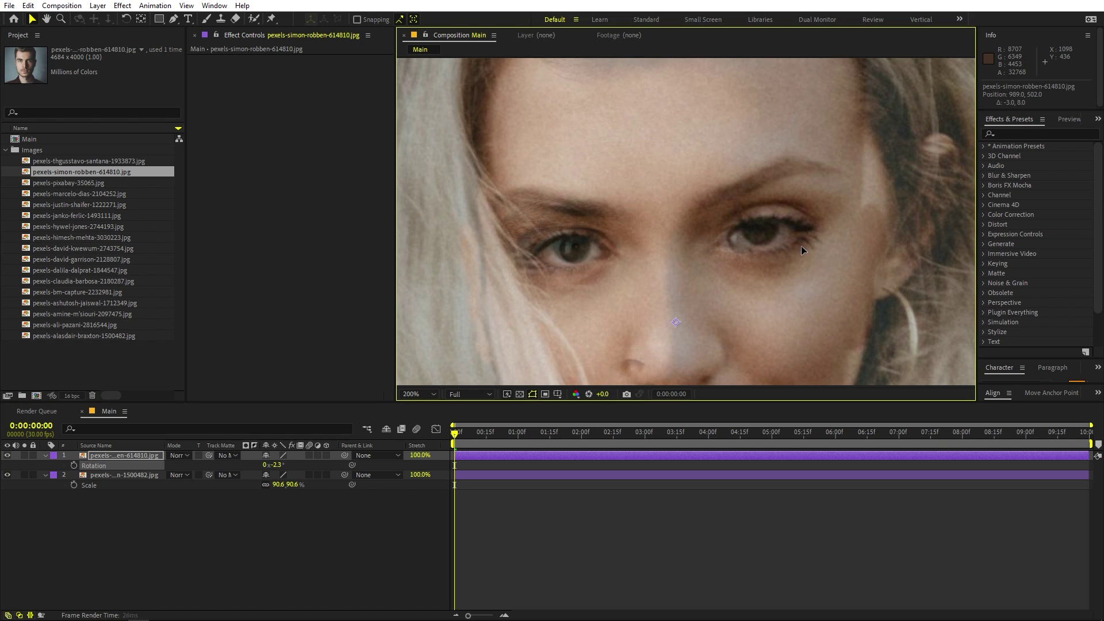
Step: Set the man's portrait scale to 18.1% and nudge it so both his eyes sit on the woman's eyes
key(s)
drag(291, 466, 305, 465)
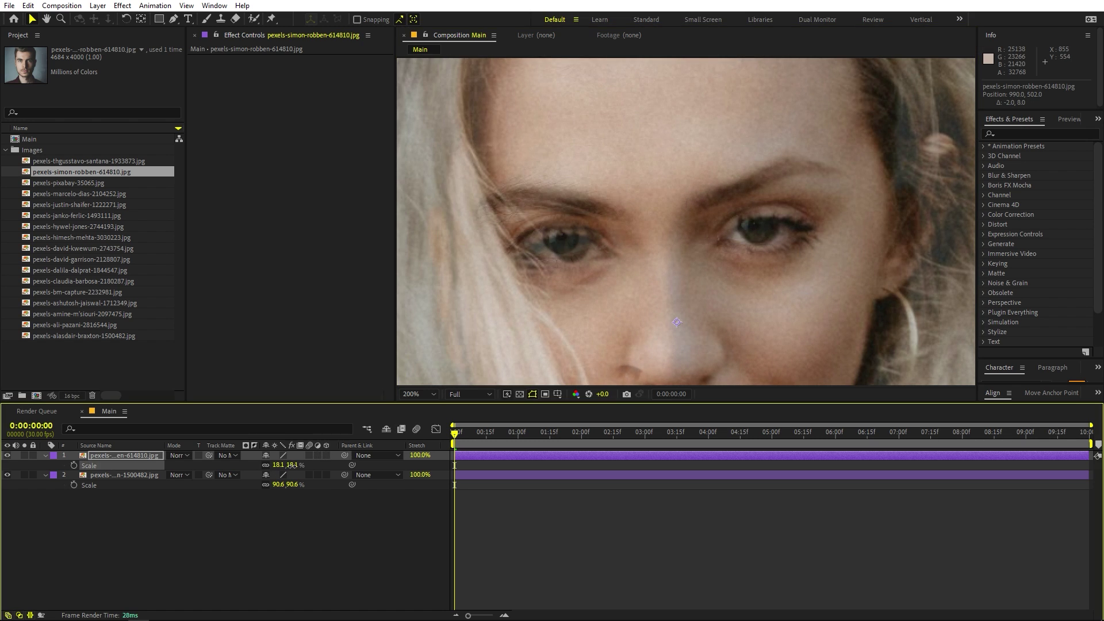
drag(584, 322, 591, 328)
drag(731, 281, 731, 281)
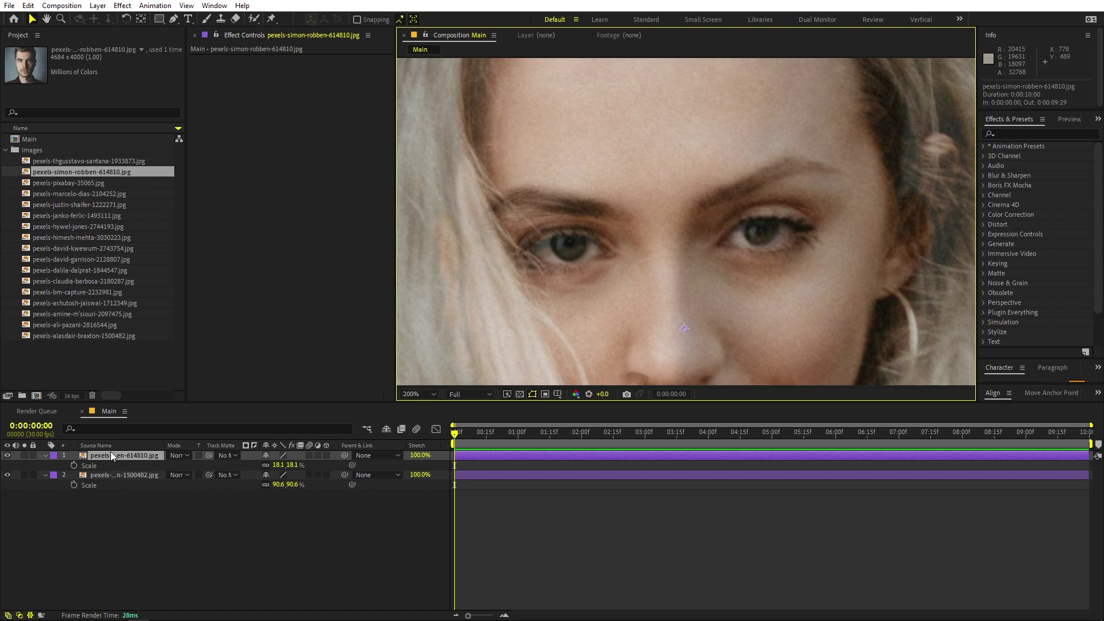
Step: Set the man's portrait opacity to 100% and deselect the layer
key(t)
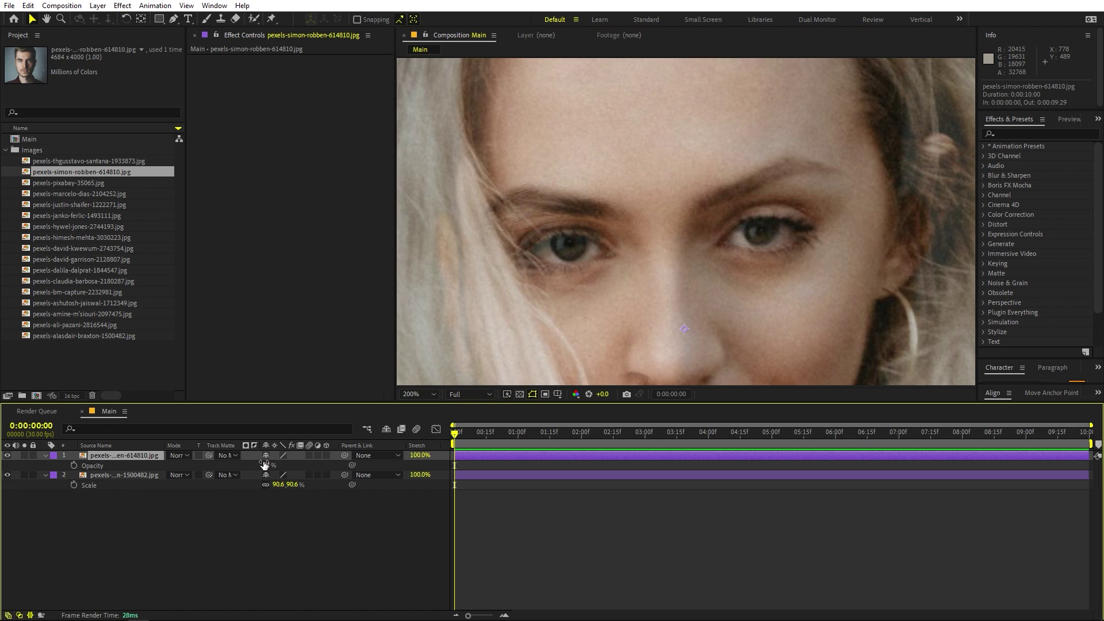
drag(267, 464, 921, 471)
click(787, 596)
scroll(618, 330, down, 4)
scroll(617, 330, up, 2)
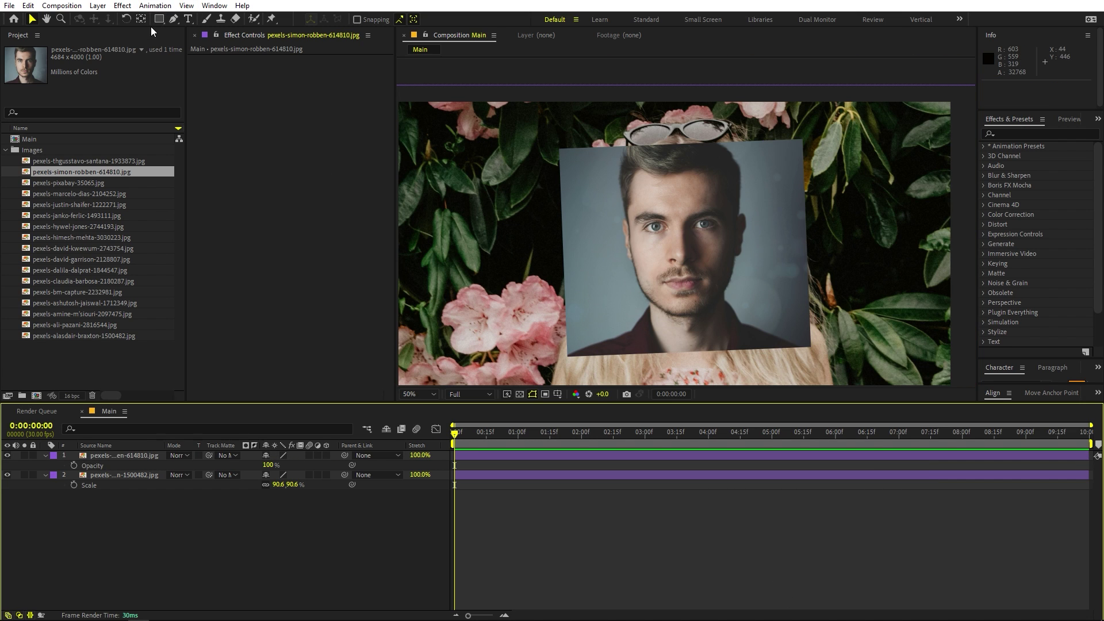
Step: Mask the man's portrait with a rectangle around his eyes and eyebrows, about 1940 by 550 px in layer pixels
click(159, 19)
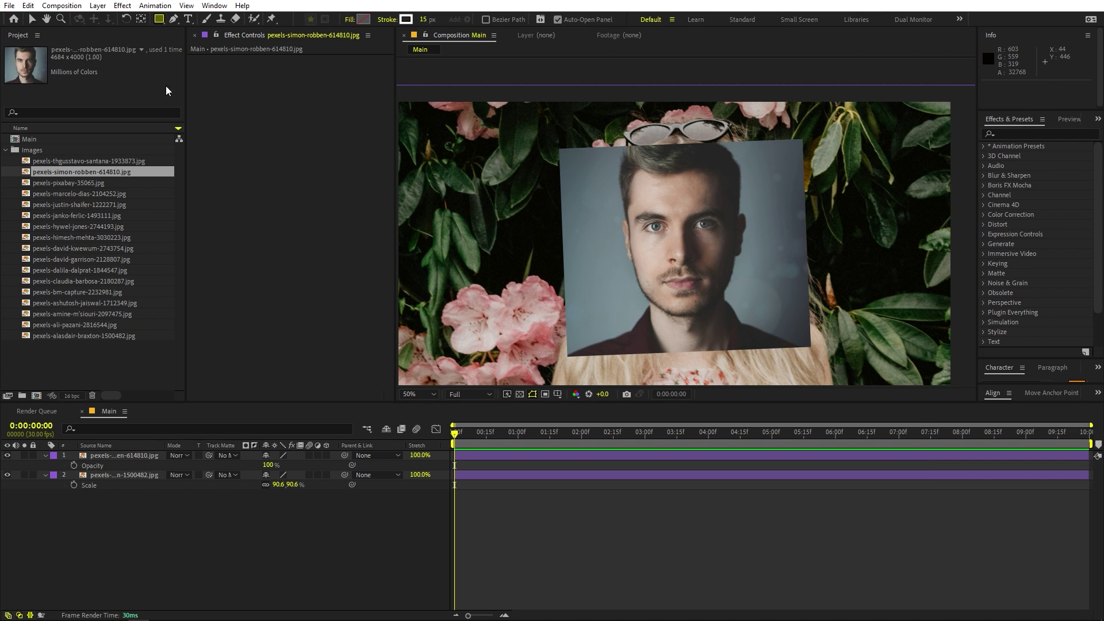
click(105, 456)
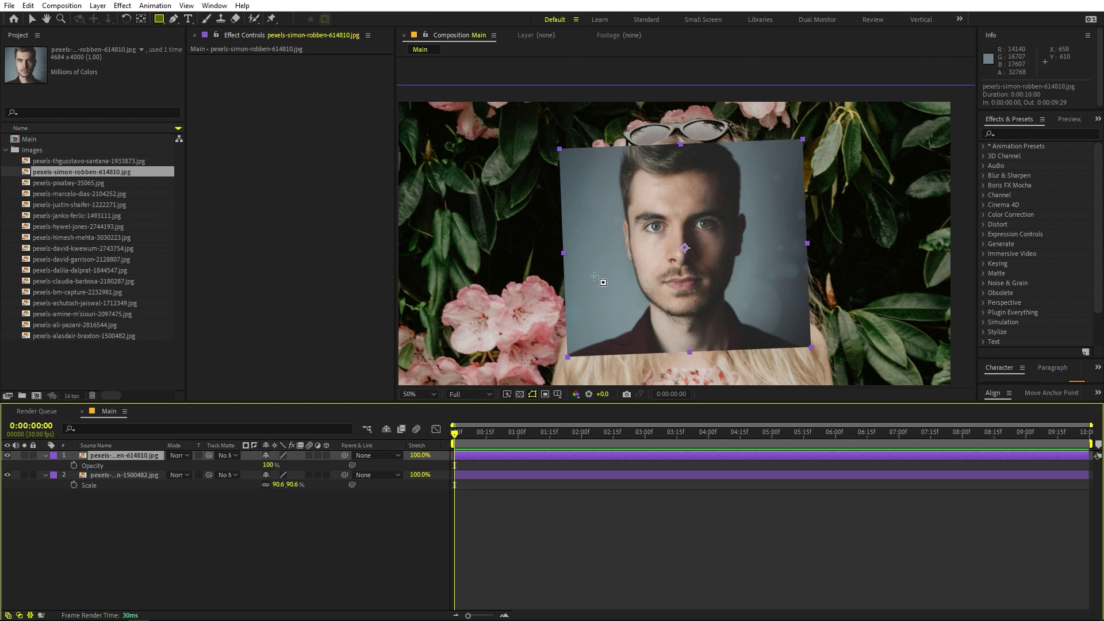
key(period)
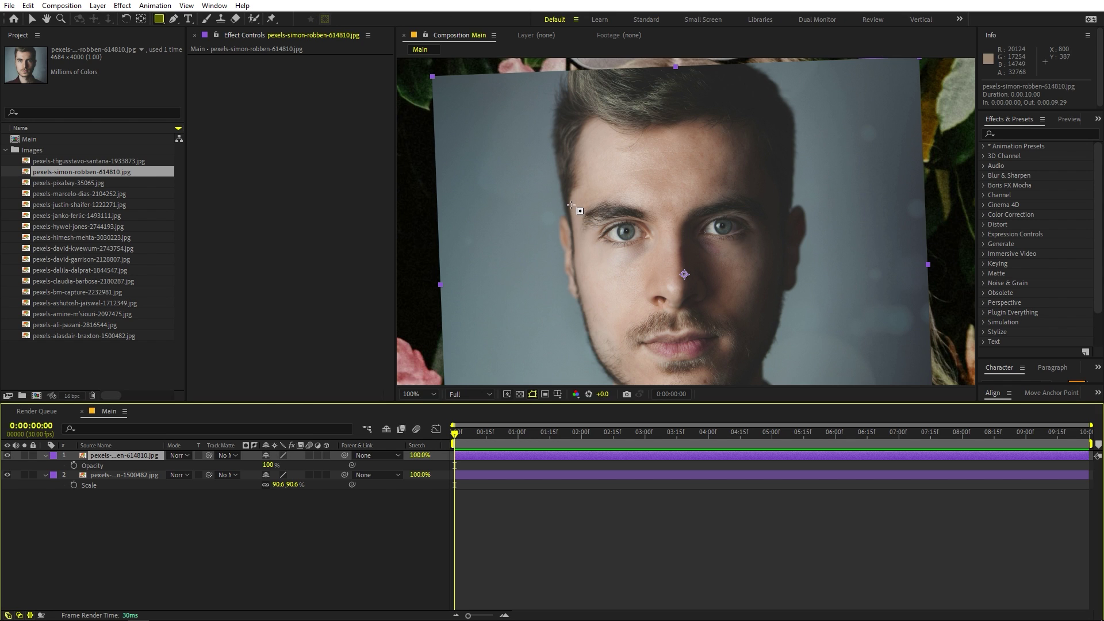
drag(575, 202, 779, 250)
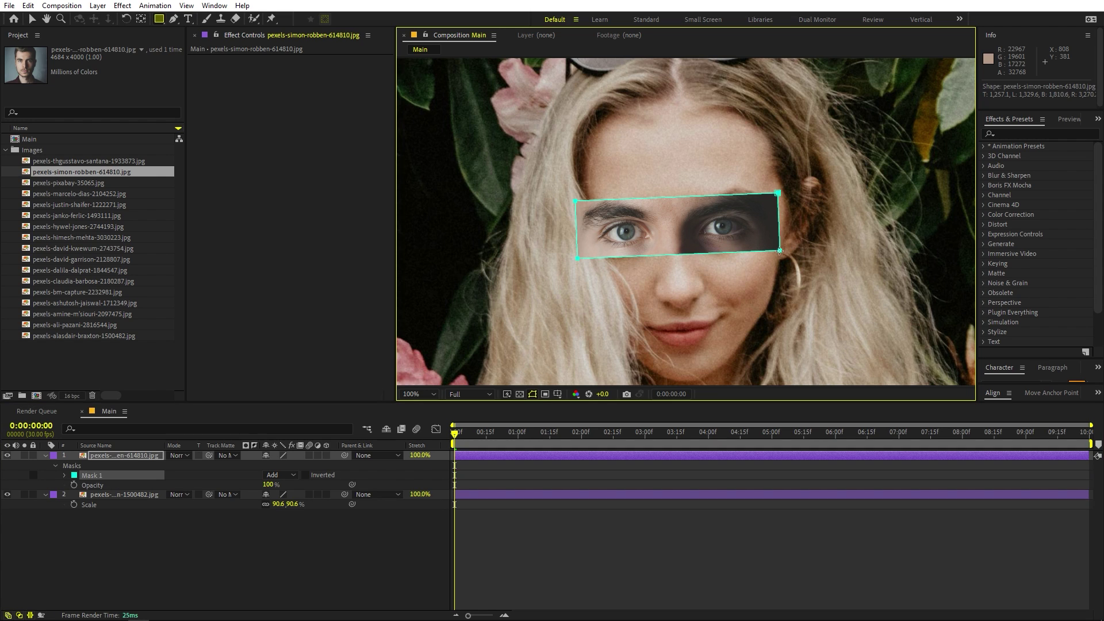
click(681, 537)
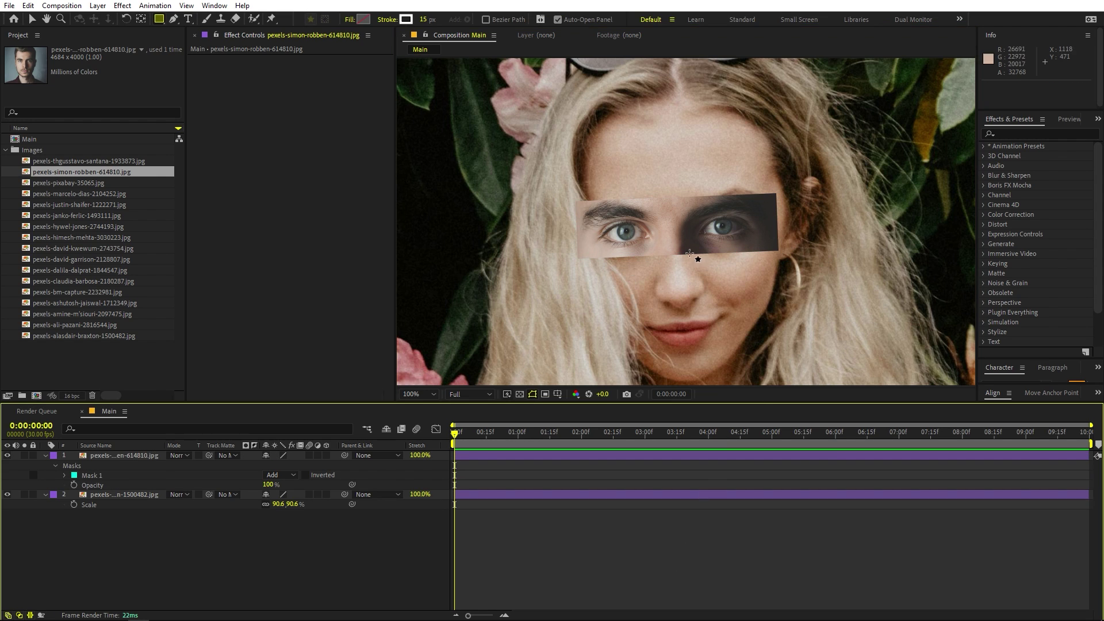
Step: Add the portrait ending in 1933873.jpg at the top of the layer stack and scale it to 25.8%
click(71, 161)
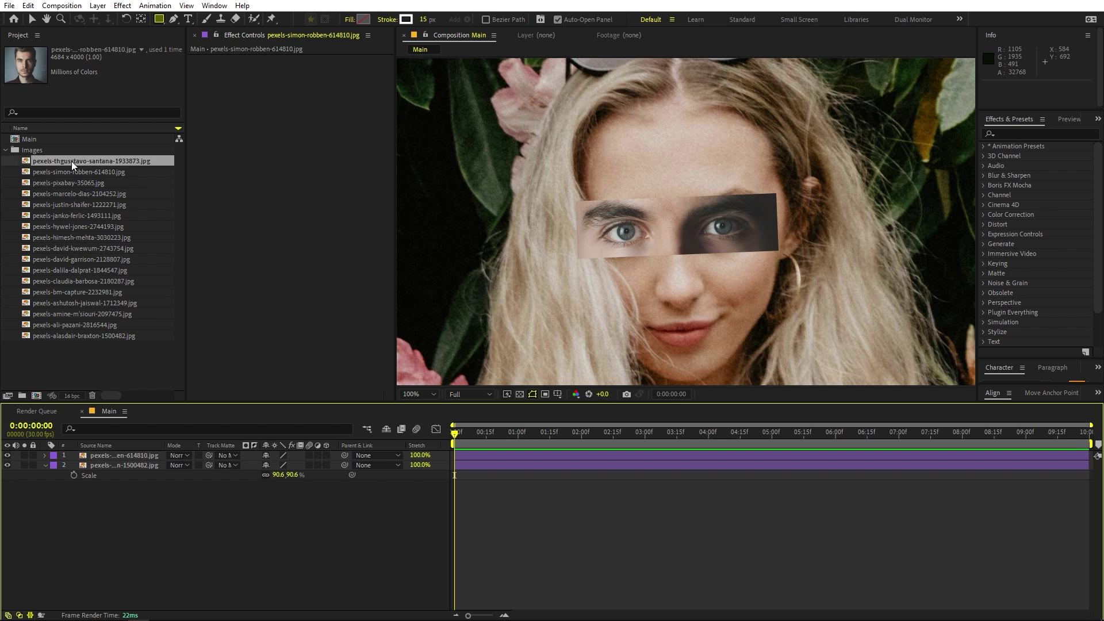
drag(76, 161, 108, 458)
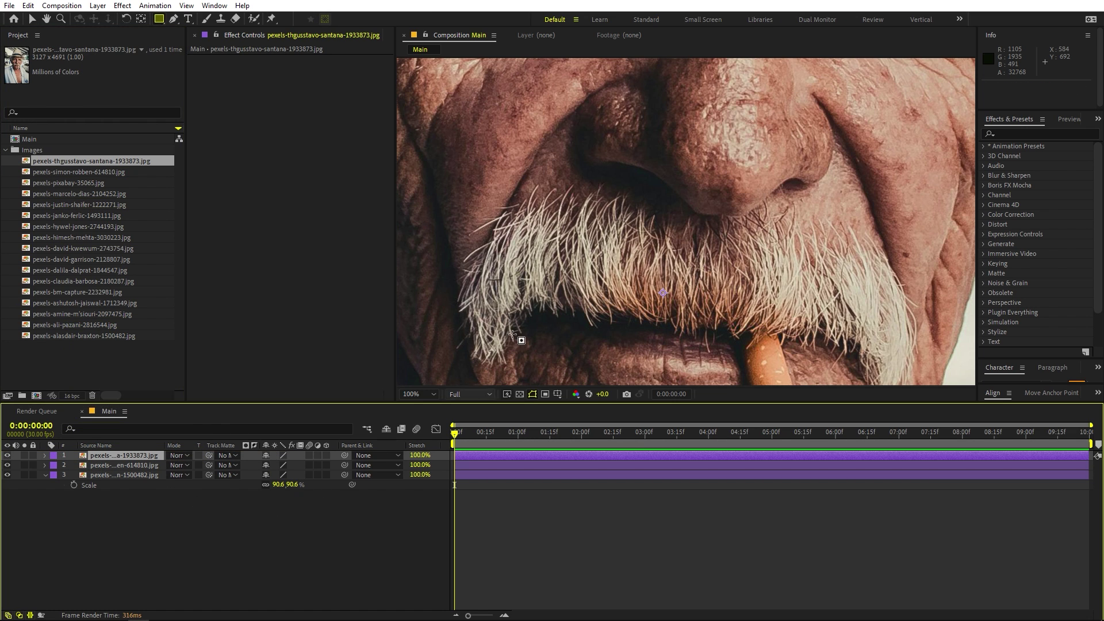
scroll(609, 247, down, 3)
key(s)
drag(280, 466, 208, 488)
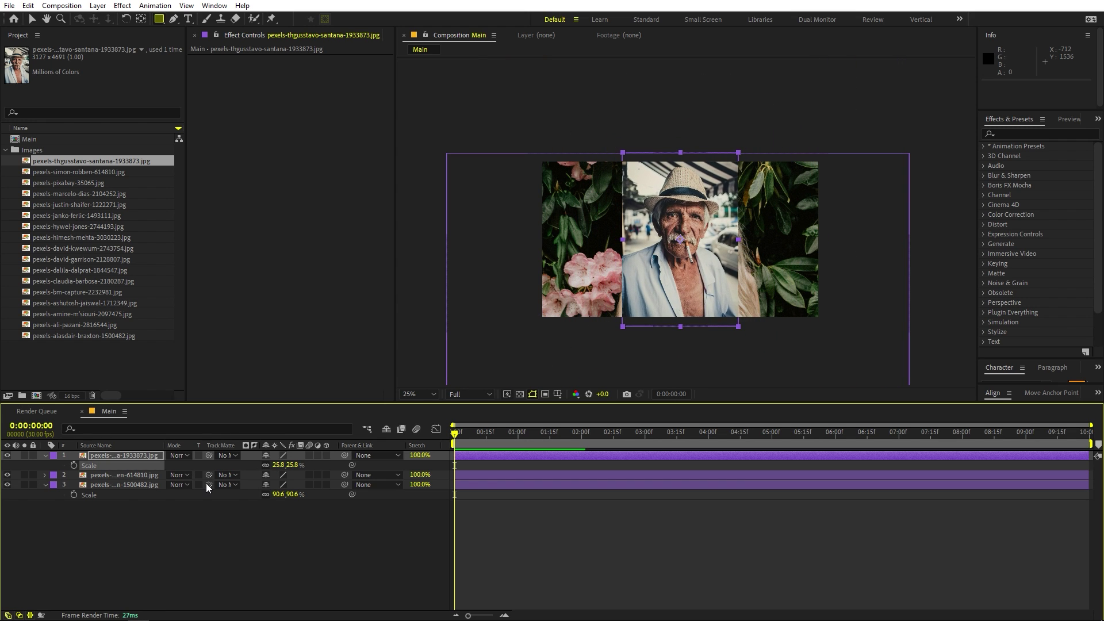
Step: Lower the opacity of the portrait with the hat to 44% and enlarge its scale to 32.3%
key(t)
drag(268, 465, 235, 466)
scroll(716, 199, up, 3)
key(space)
drag(688, 179, 681, 251)
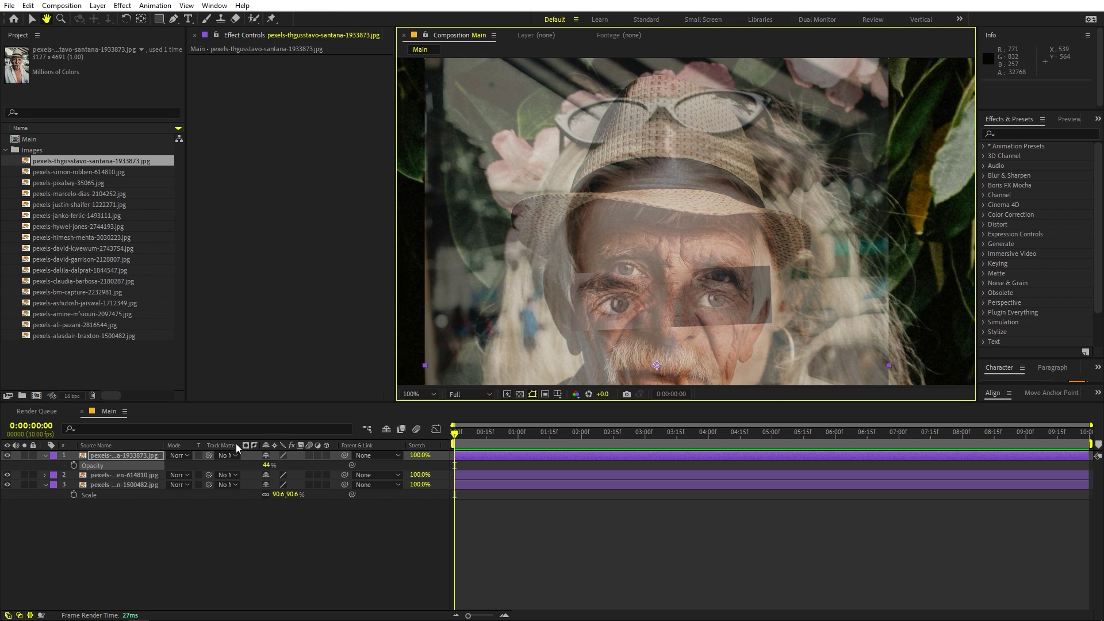
key(q)
key(s)
drag(277, 464, 280, 465)
Step: Undo the stray mask and move the hat portrait up about 14 px over the woman's head
drag(740, 183, 738, 181)
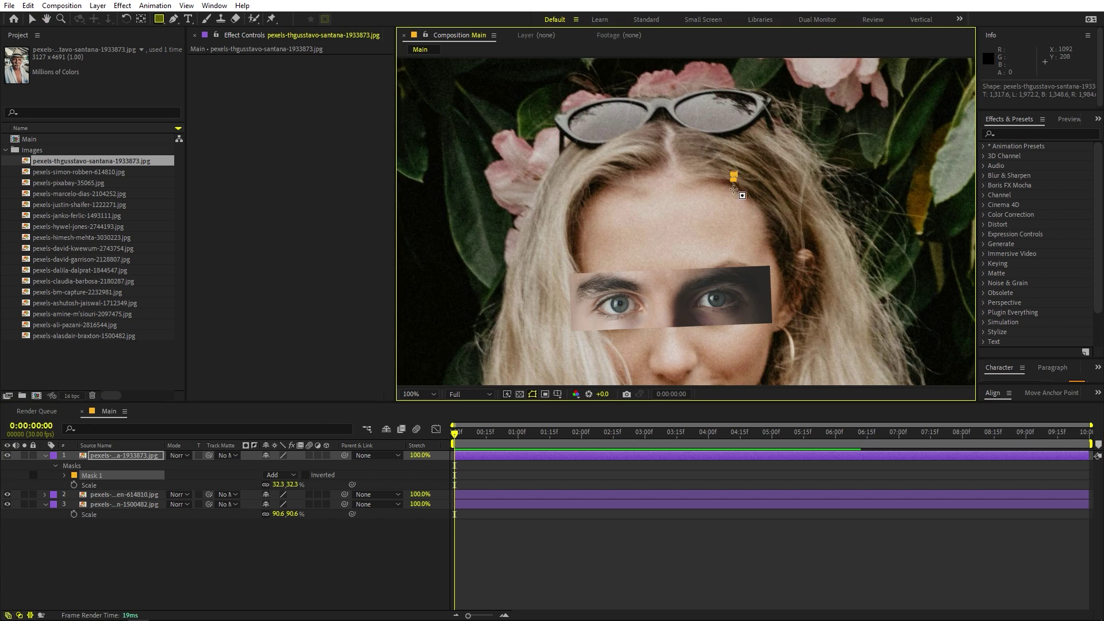
key(ctrl+z)
click(32, 19)
mouse_move(736, 199)
mouse_down()
mouse_move(737, 171)
mouse_move(741, 184)
mouse_up()
key(comma)
key(period)
Step: Set the hat portrait's opacity to 100% and mask its hat and forehead with a rectangle, about 2230 by 1030 px in layer pixels
click(159, 20)
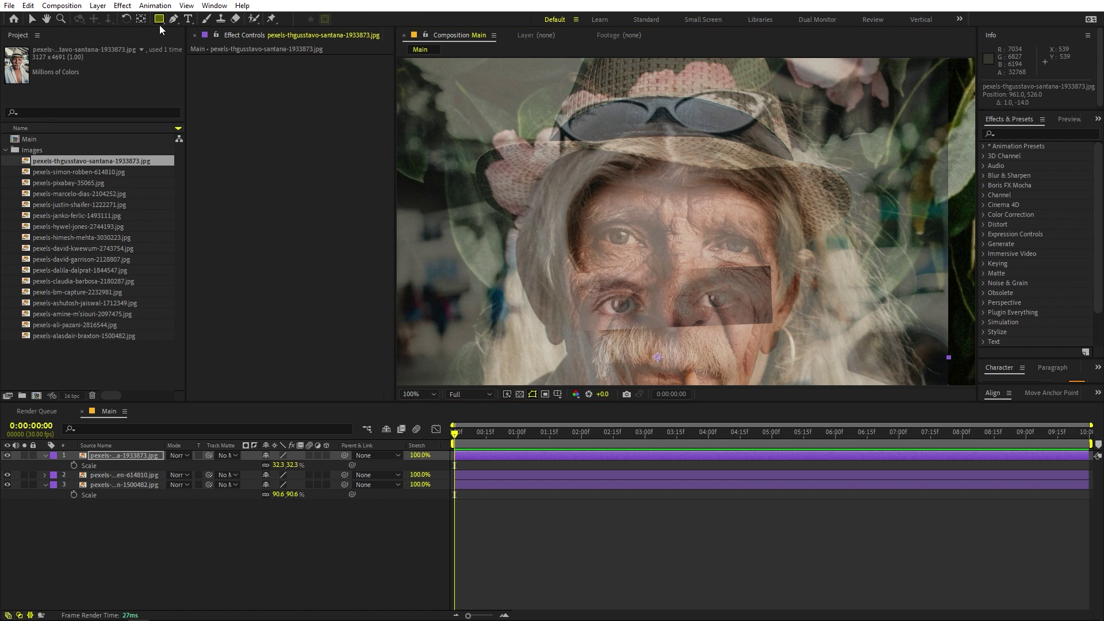
click(128, 455)
key(t)
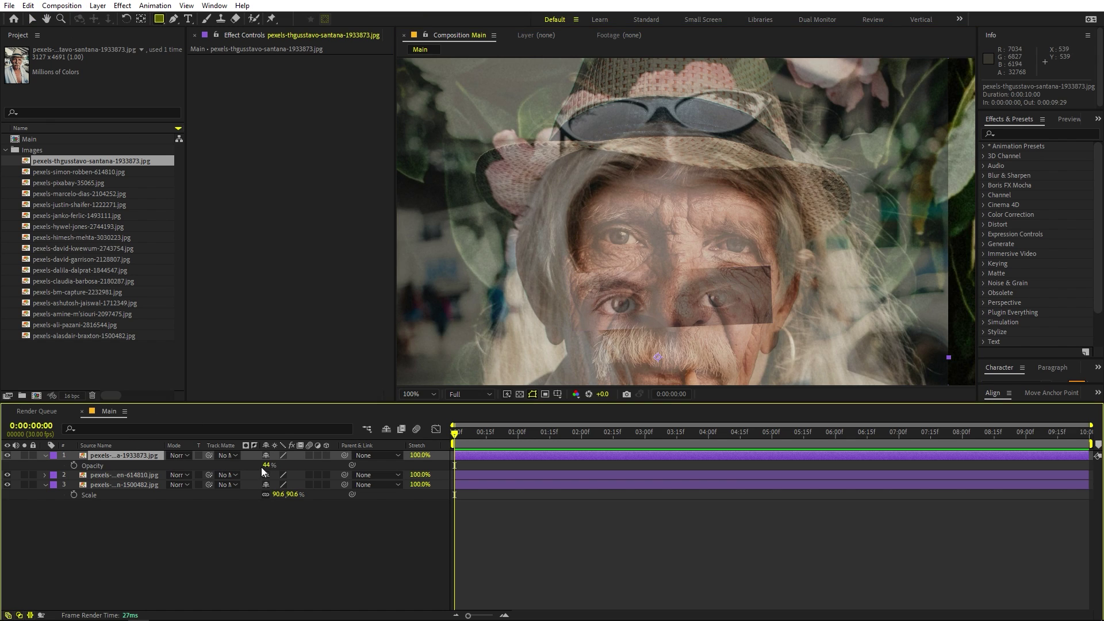
drag(266, 469, 591, 471)
key(comma)
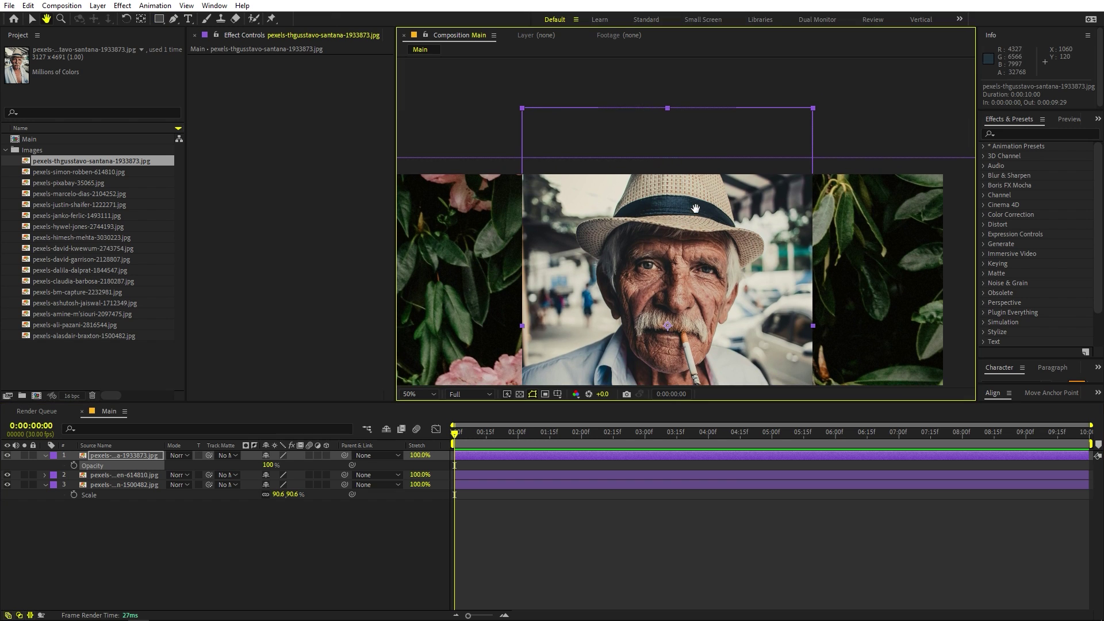
drag(564, 159, 770, 254)
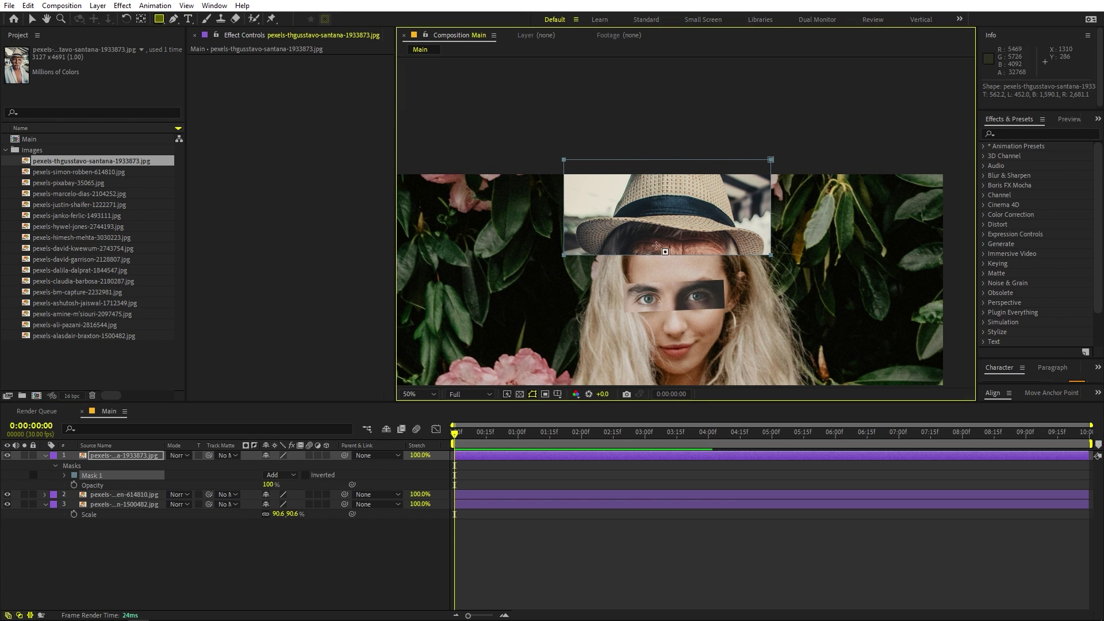
Step: Nudge the masked hat portrait about 9 px to the right and 11 px down, then deselect it
key(v)
key(period)
click(630, 208)
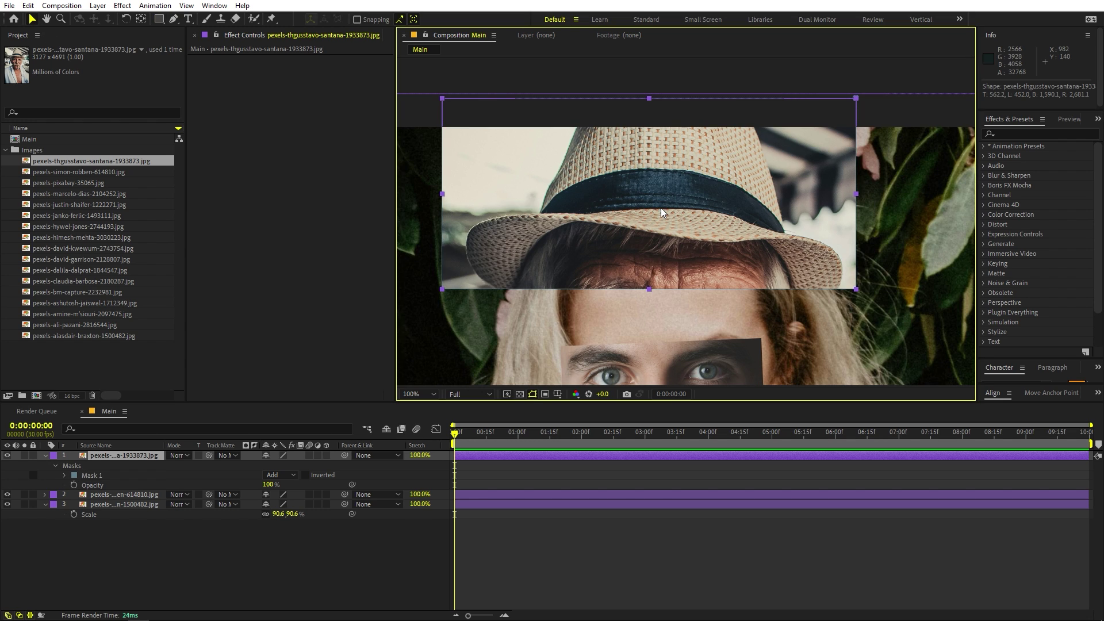
drag(667, 208, 671, 215)
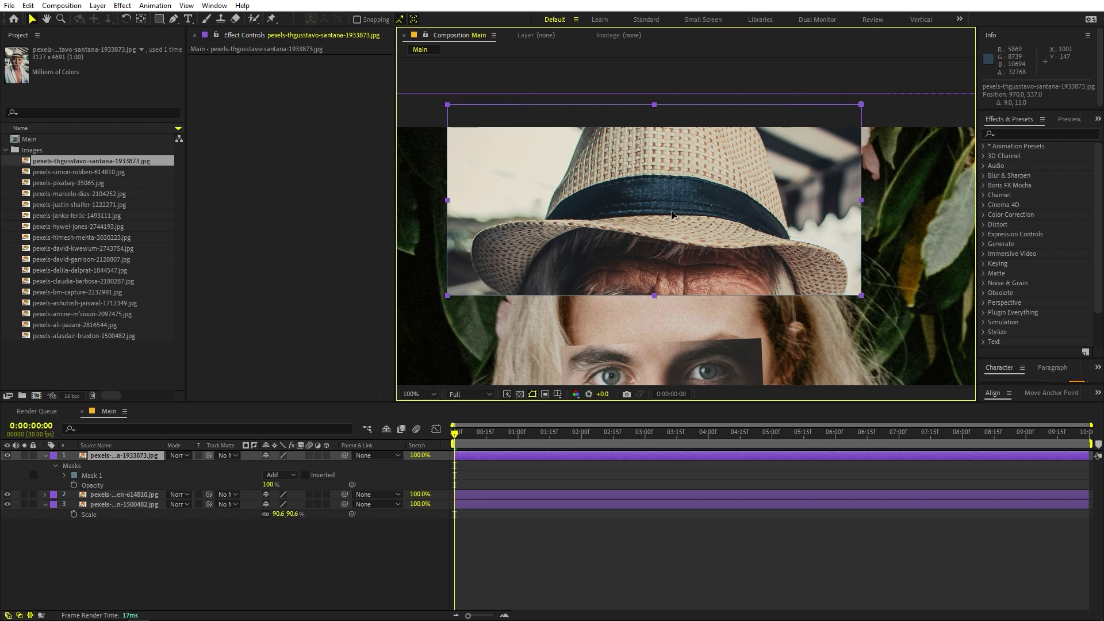
click(712, 562)
Step: Examine how the masked hat sits on the base portrait, up close and with the whole composition fitted in view
key(comma)
key(period)
drag(663, 240, 726, 151)
click(663, 547)
scroll(671, 291, down, 2)
scroll(649, 296, up, 1)
click(419, 394)
click(426, 418)
Step: Add the portrait ending in 35065.jpg at the top of the layer stack, hiding the masked portraits below, and scale it to 22.8%
click(65, 183)
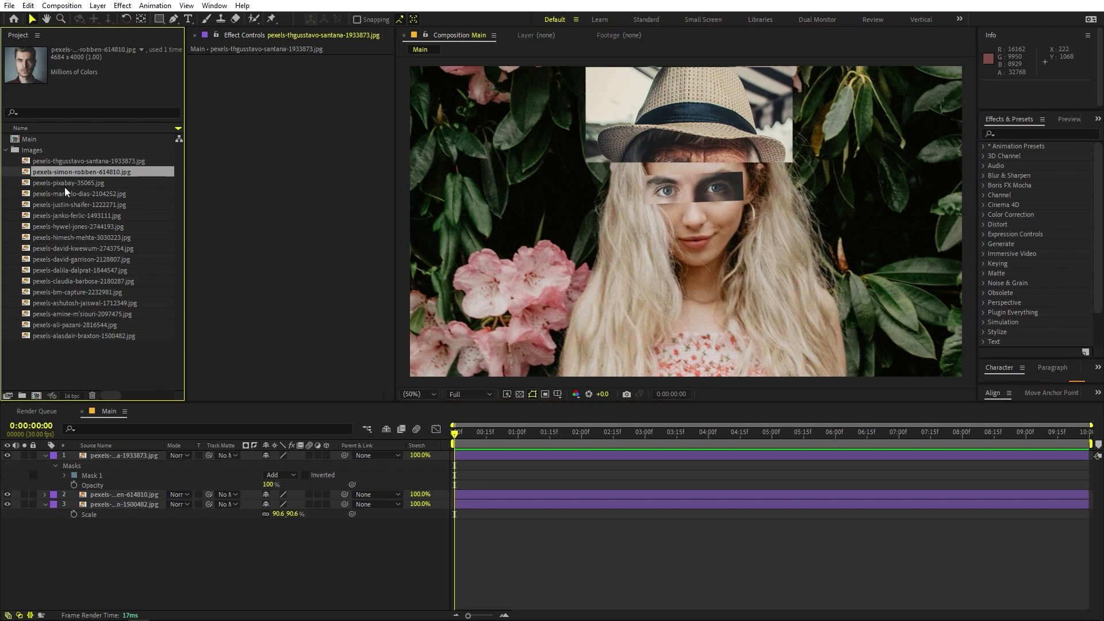
drag(61, 183, 101, 453)
click(7, 466)
click(150, 456)
key(s)
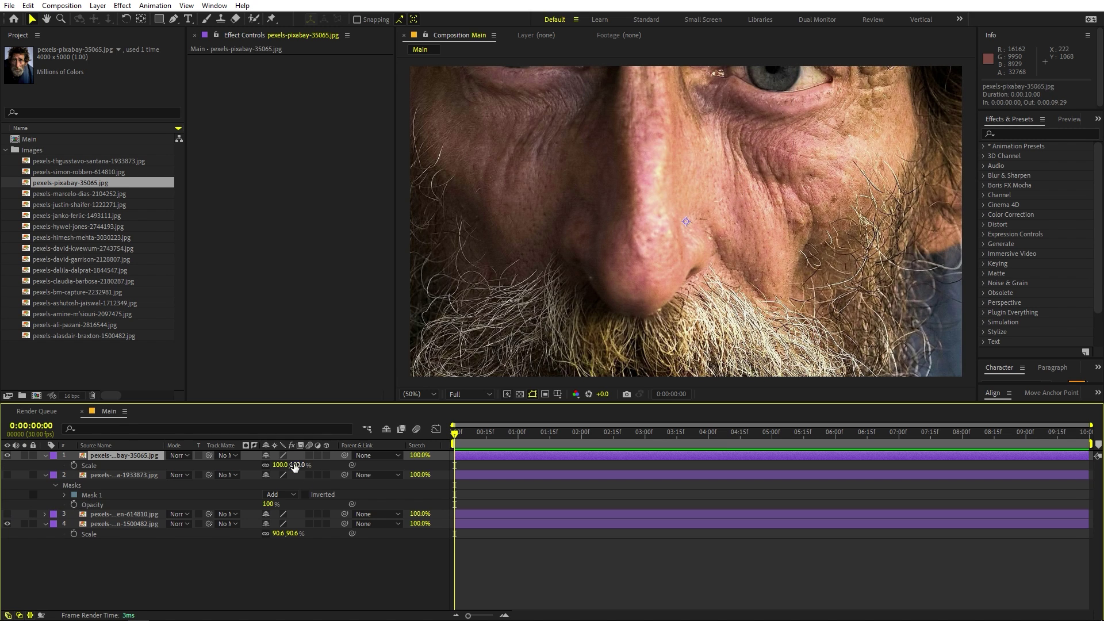
drag(282, 467, 238, 467)
Step: Lower the opacity of the curly-haired man's portrait to 56%
key(space)
drag(609, 212, 591, 320)
scroll(656, 231, up, 1)
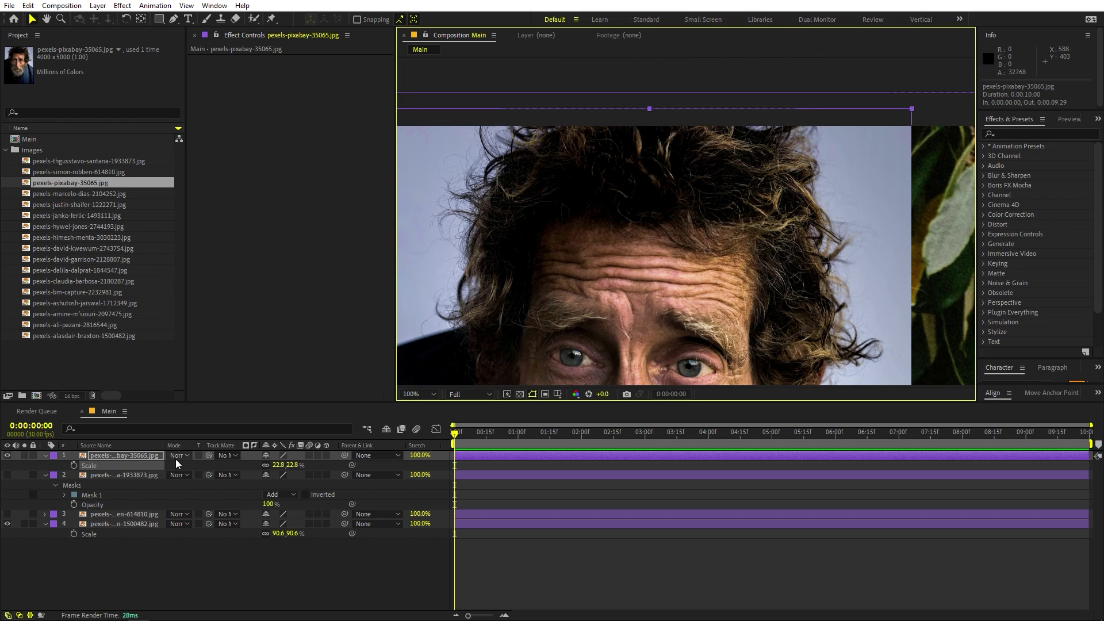
key(t)
drag(266, 466, 240, 466)
Step: Mask the curly-haired man's hair and forehead with a rectangle and move the layer about 45 px right and 29 px down
click(159, 19)
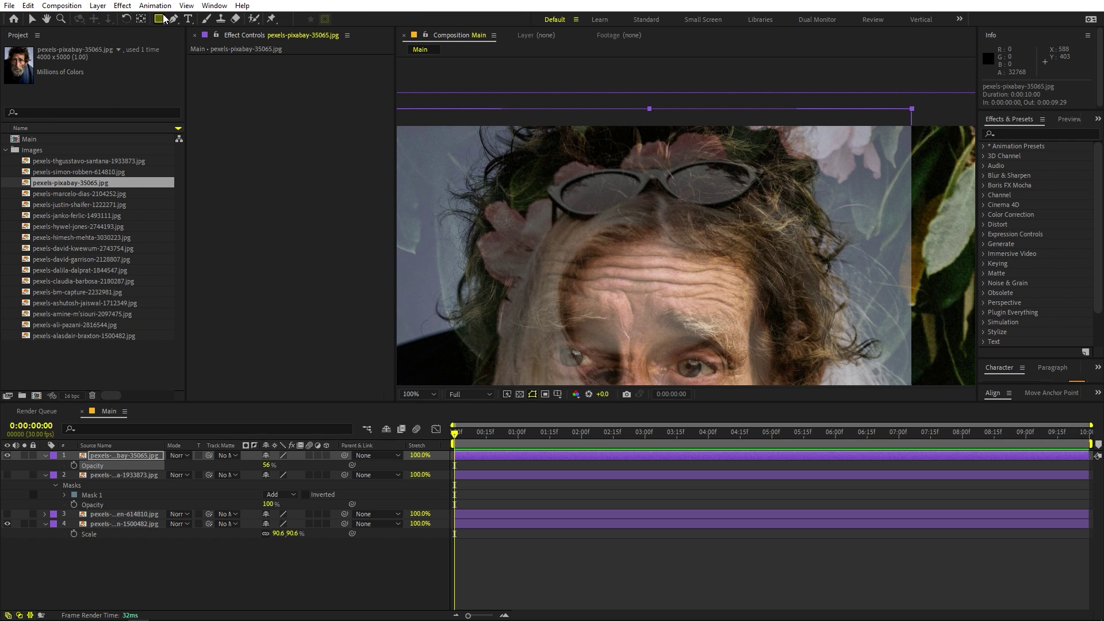
mouse_move(451, 115)
mouse_down()
mouse_move(730, 240)
mouse_move(813, 264)
mouse_move(834, 284)
mouse_up()
click(31, 19)
drag(647, 201, 672, 218)
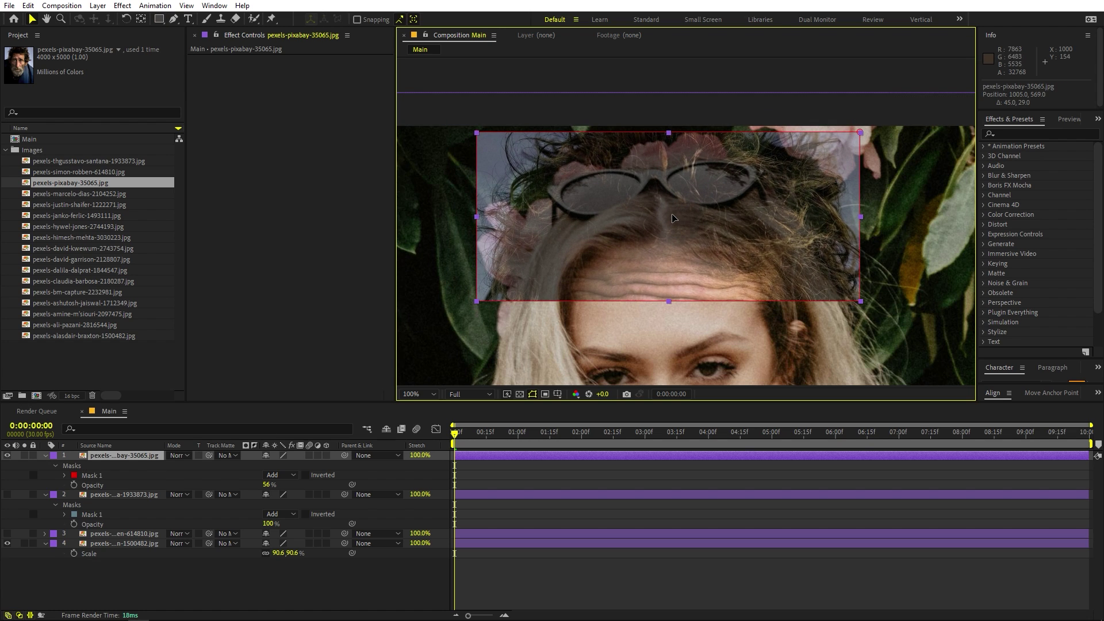
Step: Set the masked hair portrait's opacity to 100% and nudge it about 7 px right and 16 px down
click(145, 458)
key(t)
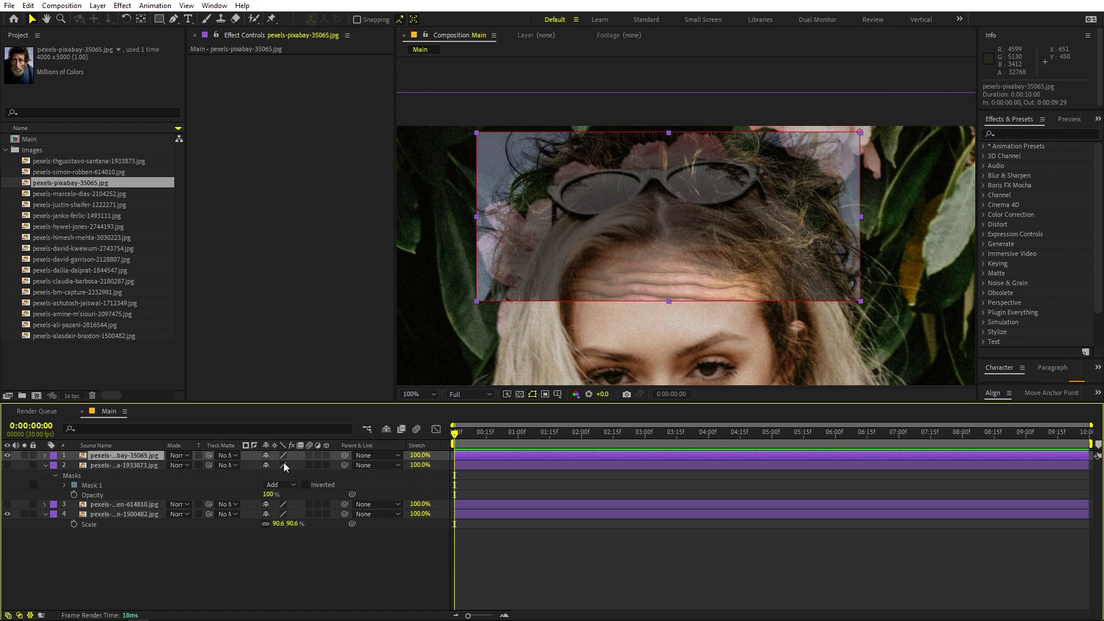
key(t)
drag(269, 465, 814, 458)
drag(686, 255, 691, 258)
Step: Set the masked hair portrait's scale to 19.6% and its rotation to -3.9°
key(s)
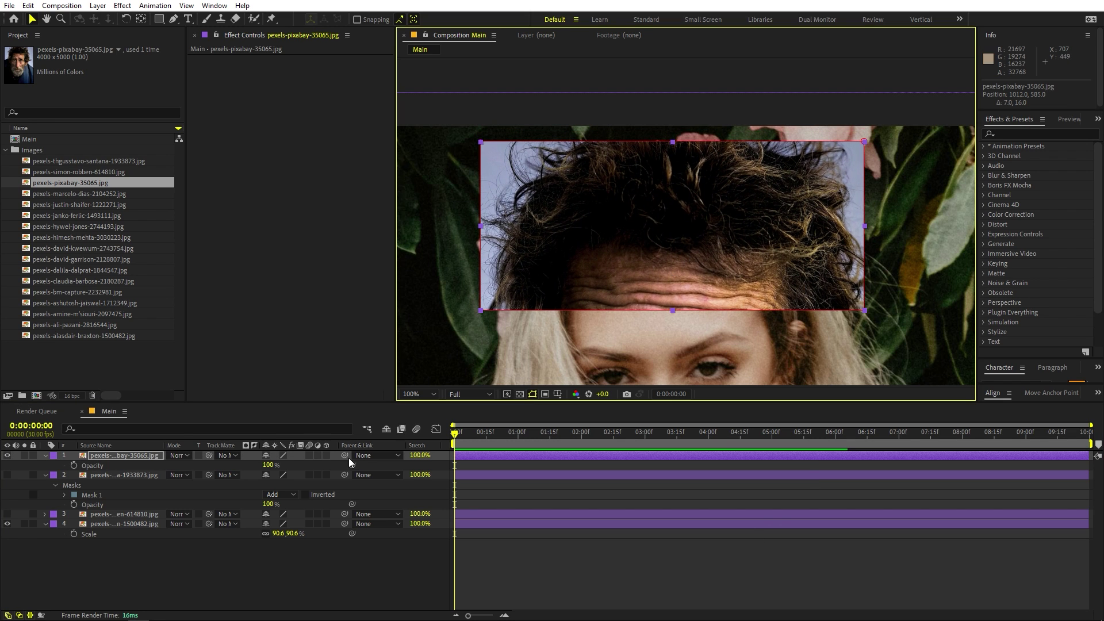
drag(277, 464, 254, 465)
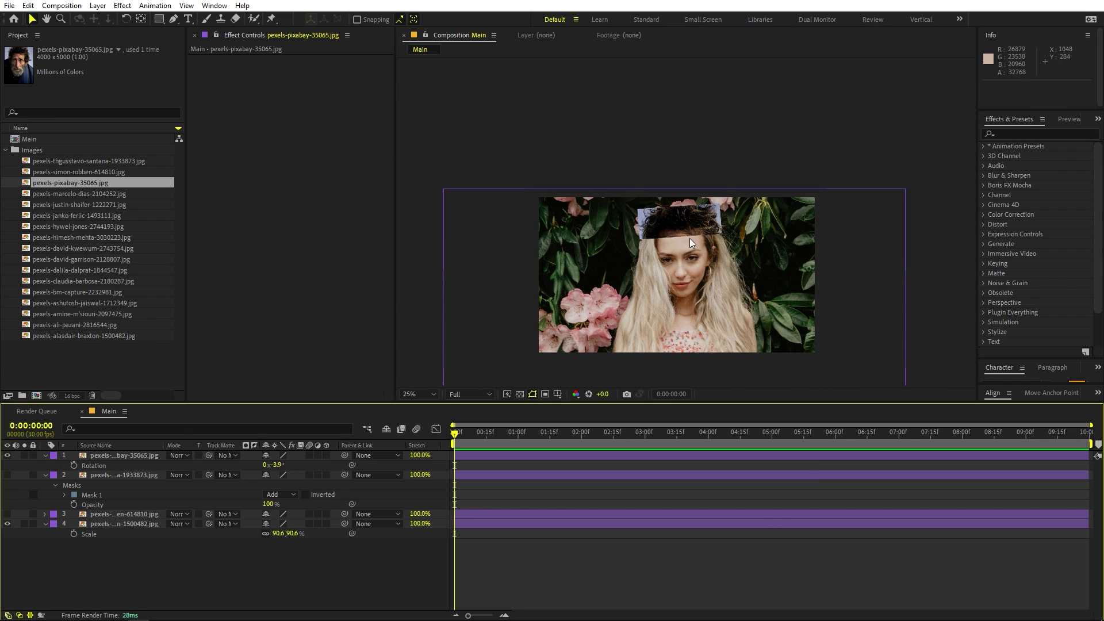
scroll(690, 239, up, 2)
scroll(689, 238, up, 2)
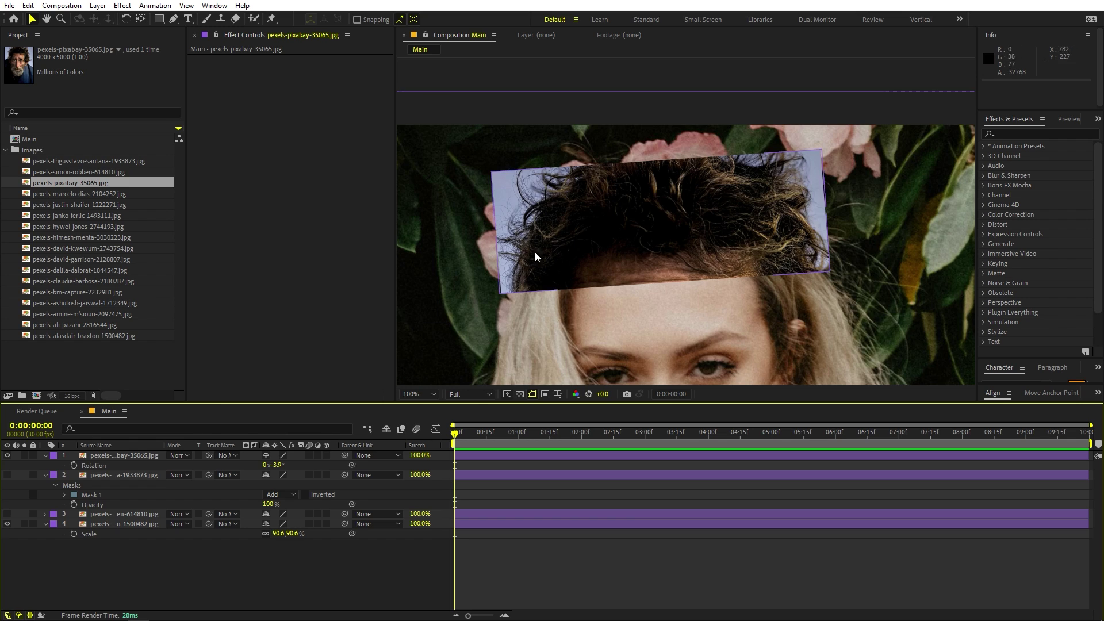
Step: Add the portrait ending in 2104252.jpg at the top of the layer stack, hide the hair portrait, and scale the new layer to 35%
click(93, 194)
drag(78, 194, 101, 454)
click(7, 465)
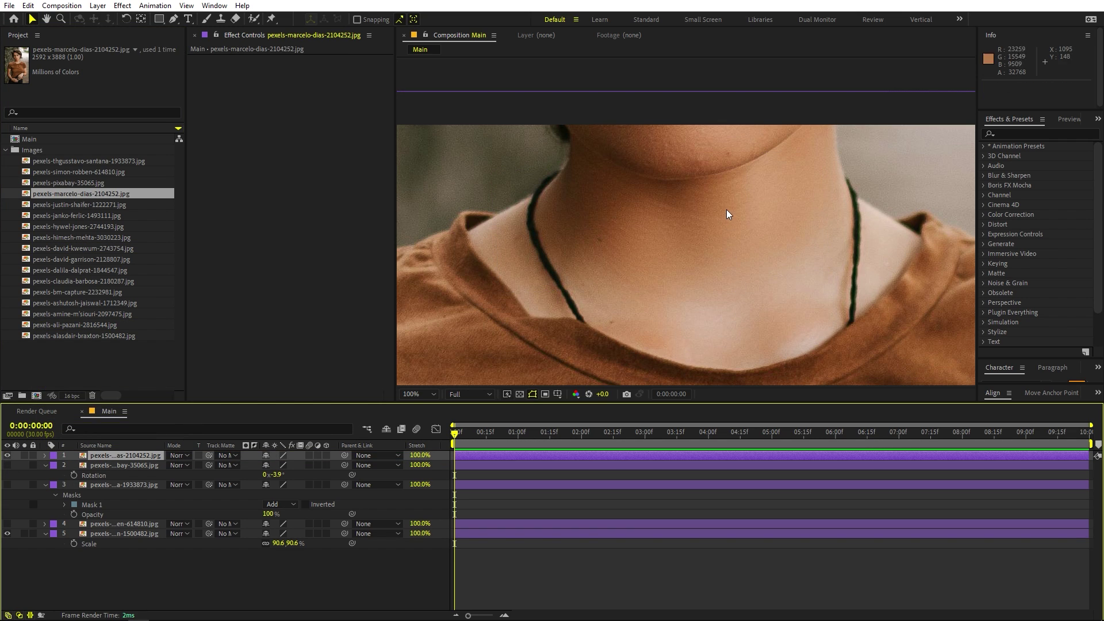
scroll(727, 209, down, 2)
key(s)
drag(281, 465, 245, 465)
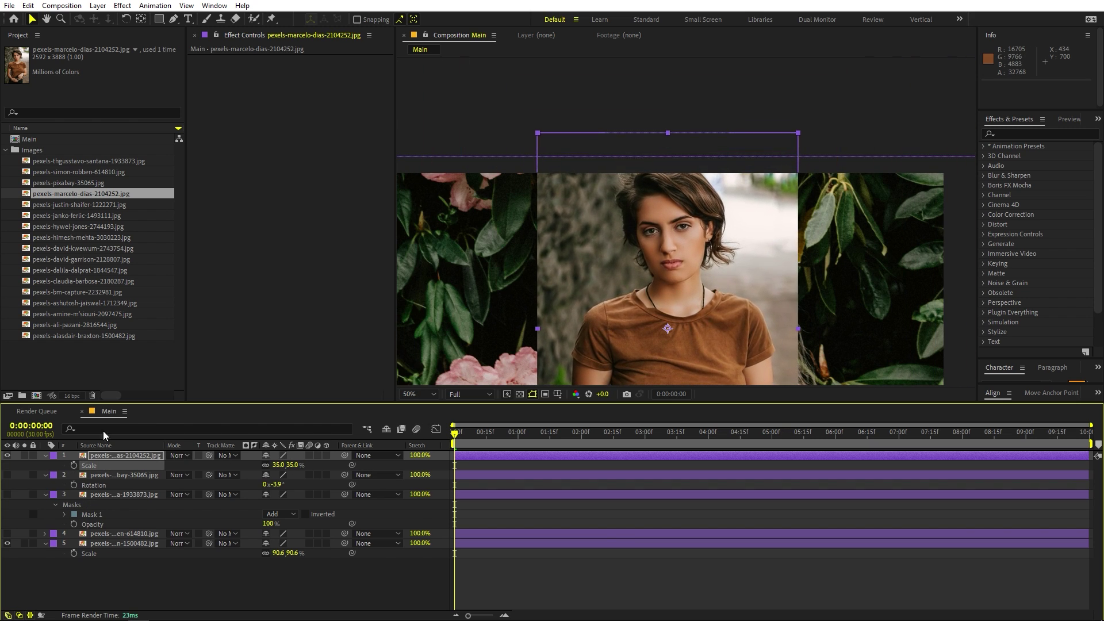
Step: Lower the opacity of the portrait in the brown shirt until the base portrait shows through
scroll(719, 307, up, 2)
key(space)
drag(727, 298, 740, 217)
key(v)
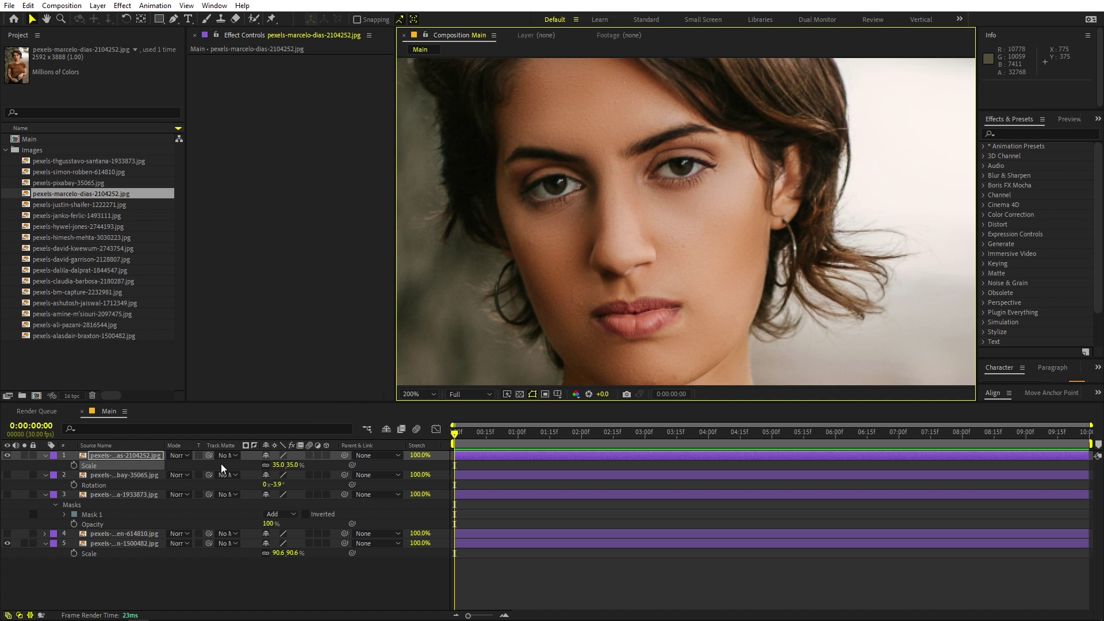
key(t)
drag(264, 466, 241, 465)
Step: Scale the brown-shirt portrait to 58.5% and position it so its lips overlap the base woman's lips
drag(564, 212, 574, 330)
key(space)
drag(740, 266, 732, 80)
drag(667, 156, 667, 209)
key(space)
key(s)
drag(277, 465, 513, 475)
drag(681, 291, 634, 400)
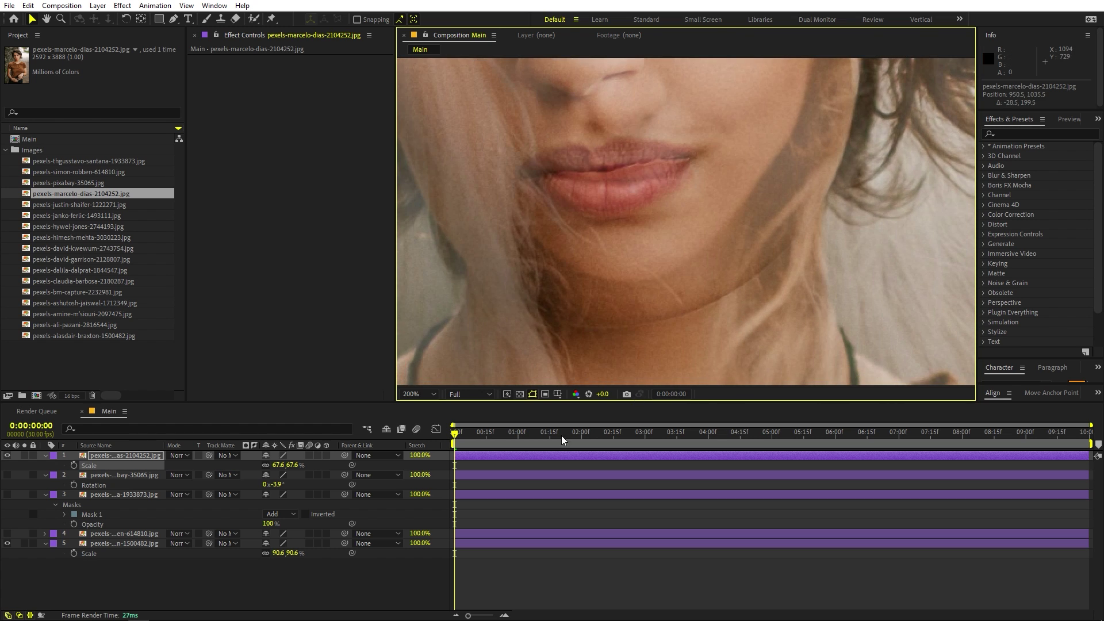
drag(278, 466, 225, 466)
drag(729, 157, 746, 91)
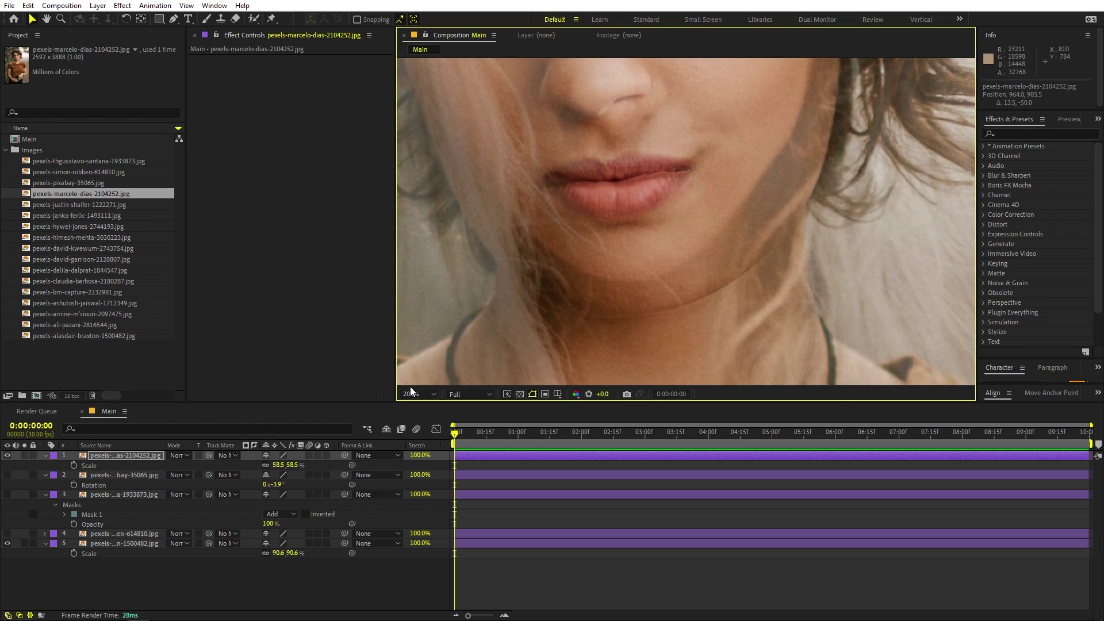
Step: Mask the brown-shirt portrait with a rectangle tightly around its lips
click(158, 18)
key(comma)
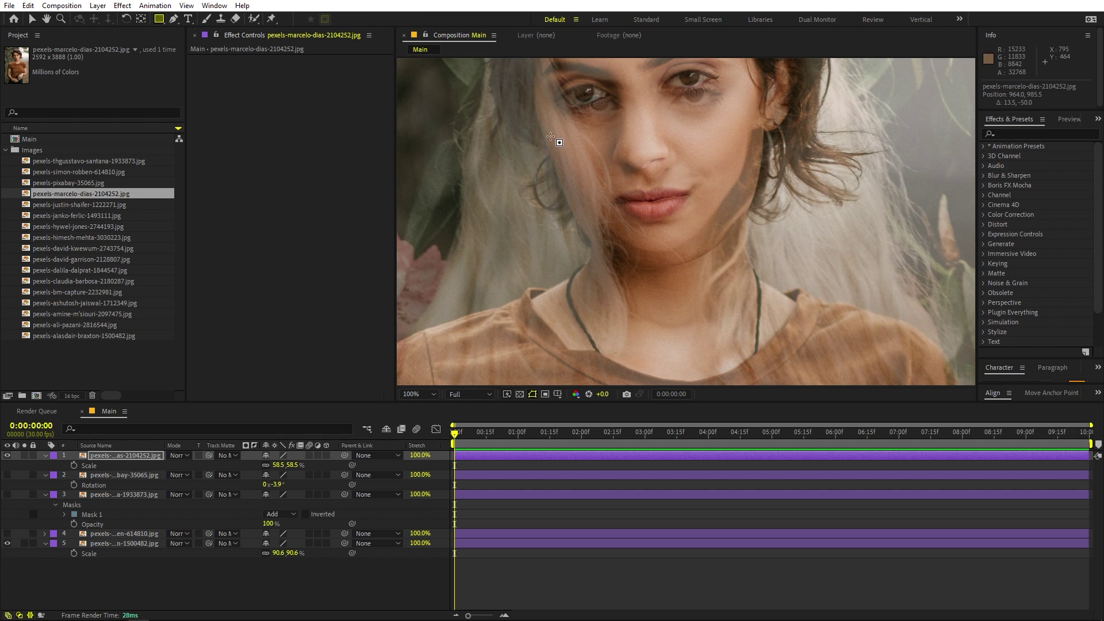
mouse_move(601, 181)
mouse_down()
mouse_move(647, 222)
mouse_move(710, 226)
mouse_up()
Step: Set the masked lips portrait's opacity to 100%, deselect it and inspect the mouth area
click(140, 458)
key(t)
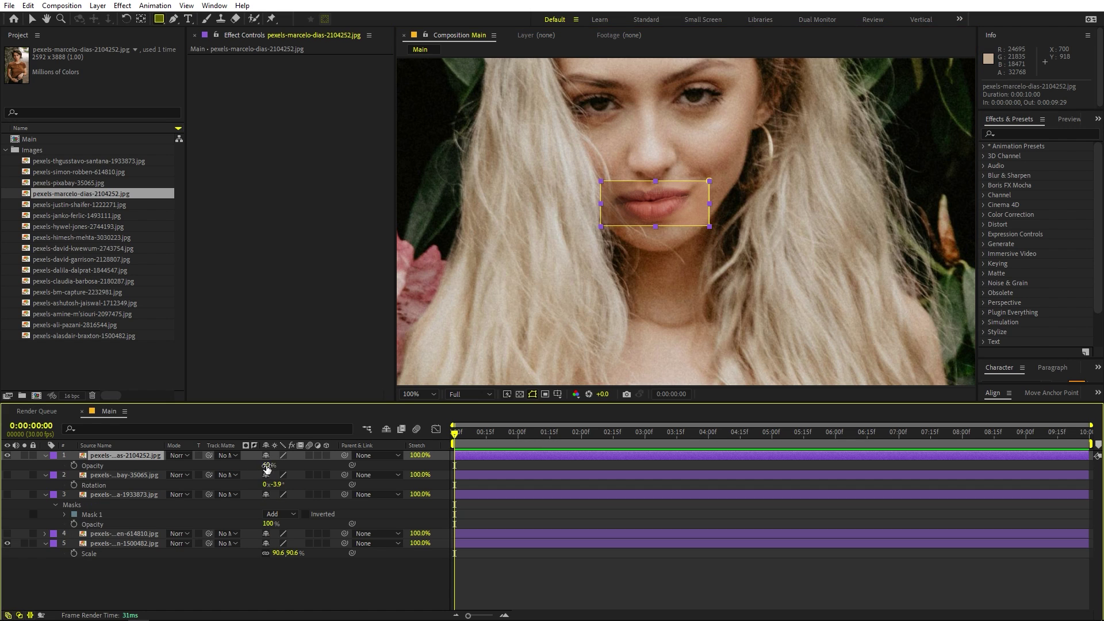
drag(268, 466, 645, 454)
click(555, 582)
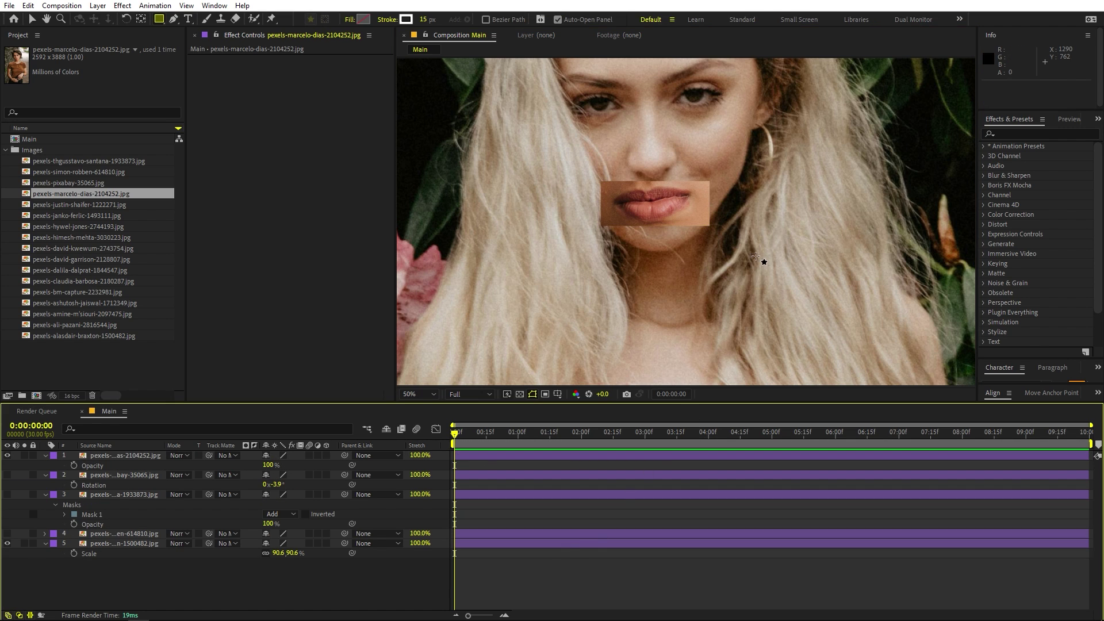
scroll(756, 256, down, 1)
scroll(701, 210, up, 4)
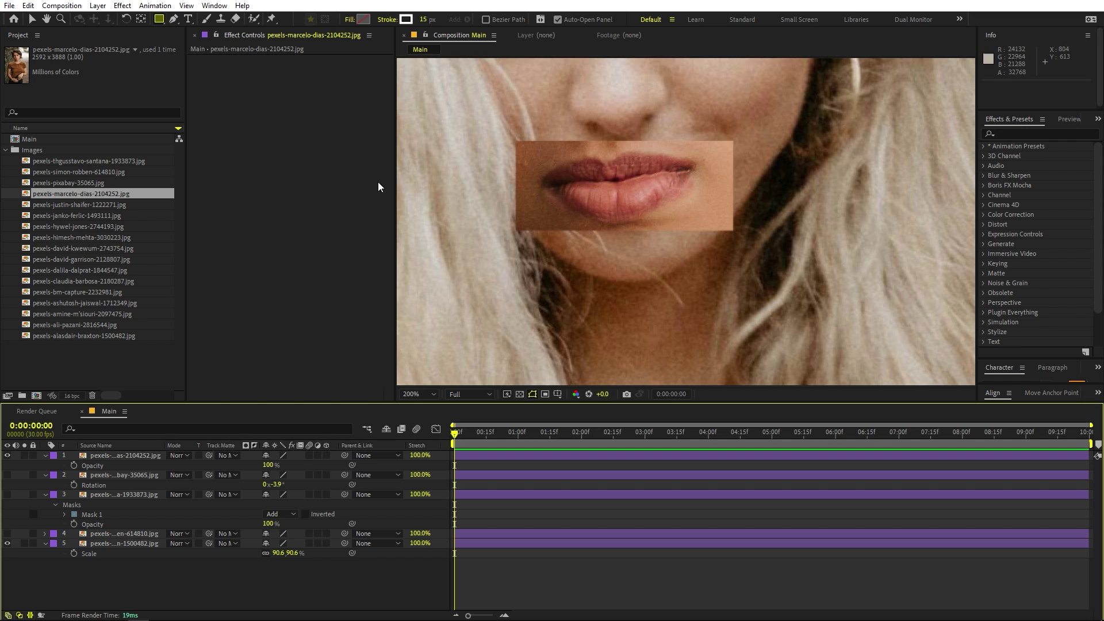
click(32, 19)
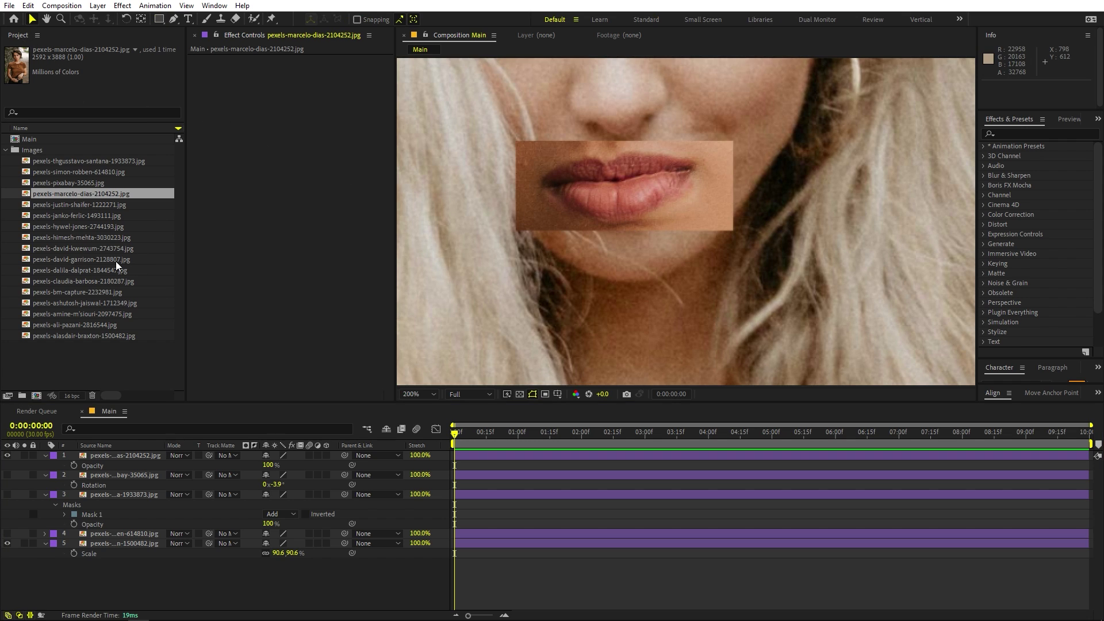
Step: Add the portrait ending in 1222271.jpg at the top of the layer stack and scale it to 42.2%
click(66, 206)
drag(72, 216, 136, 455)
key(s)
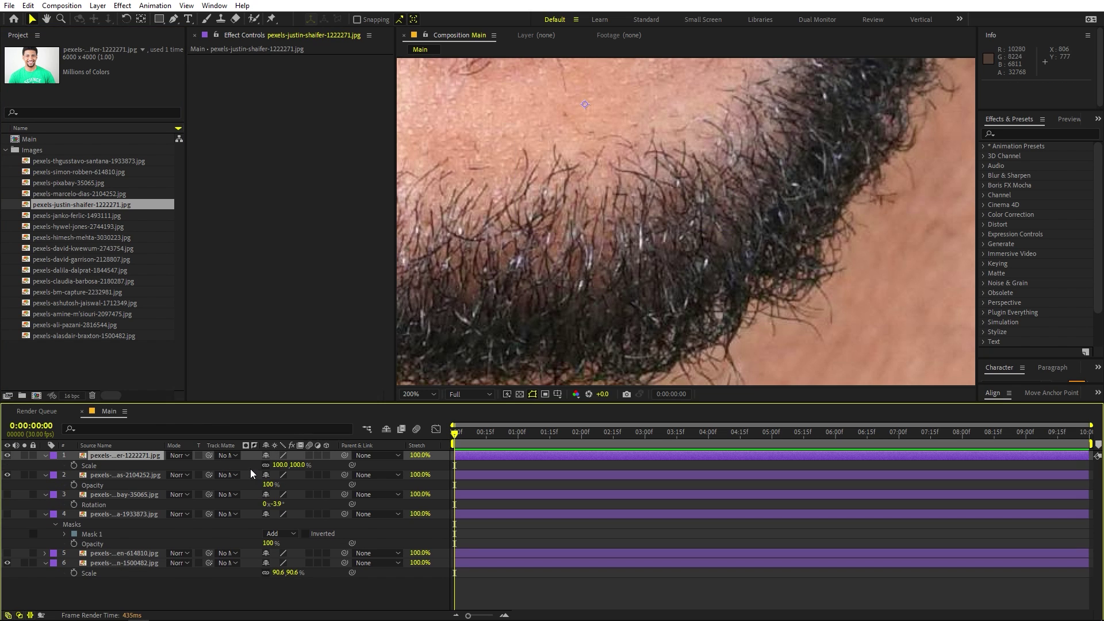
drag(276, 465, 57, 476)
Step: Reduce the green-shirt portrait's scale to 28.4% and move it about 156 px right and 140 px down
scroll(568, 281, down, 1)
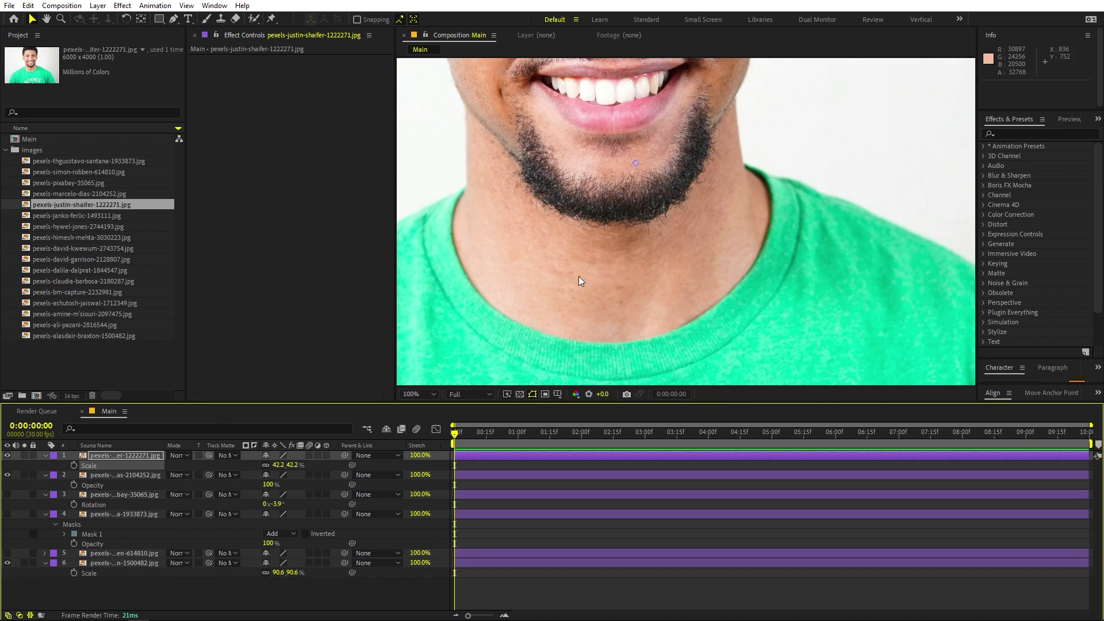
drag(637, 180, 686, 332)
drag(690, 258, 699, 303)
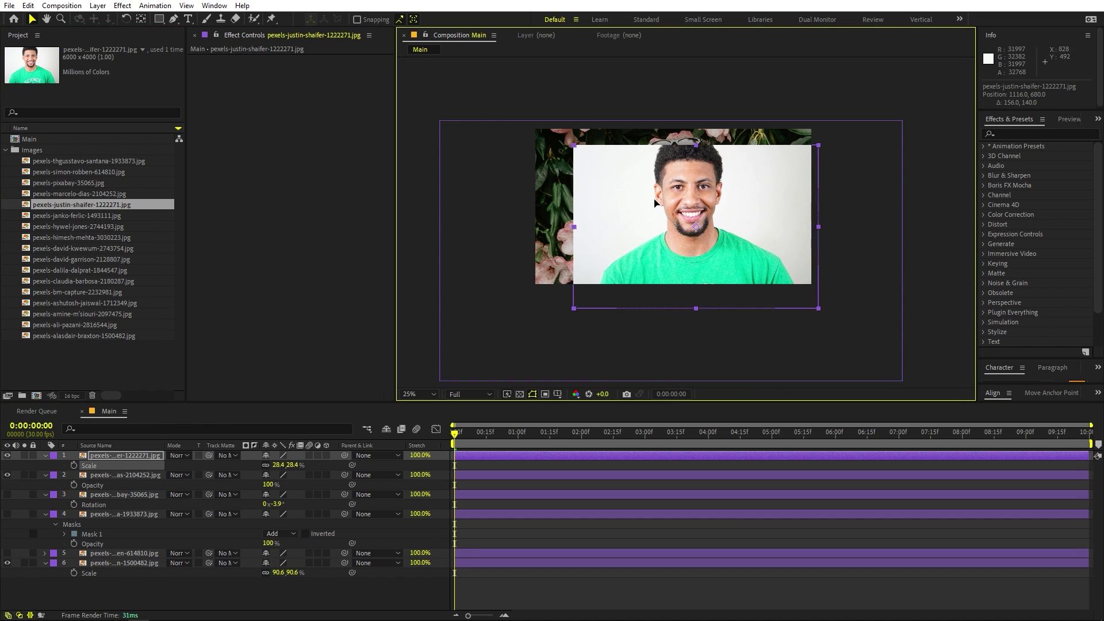
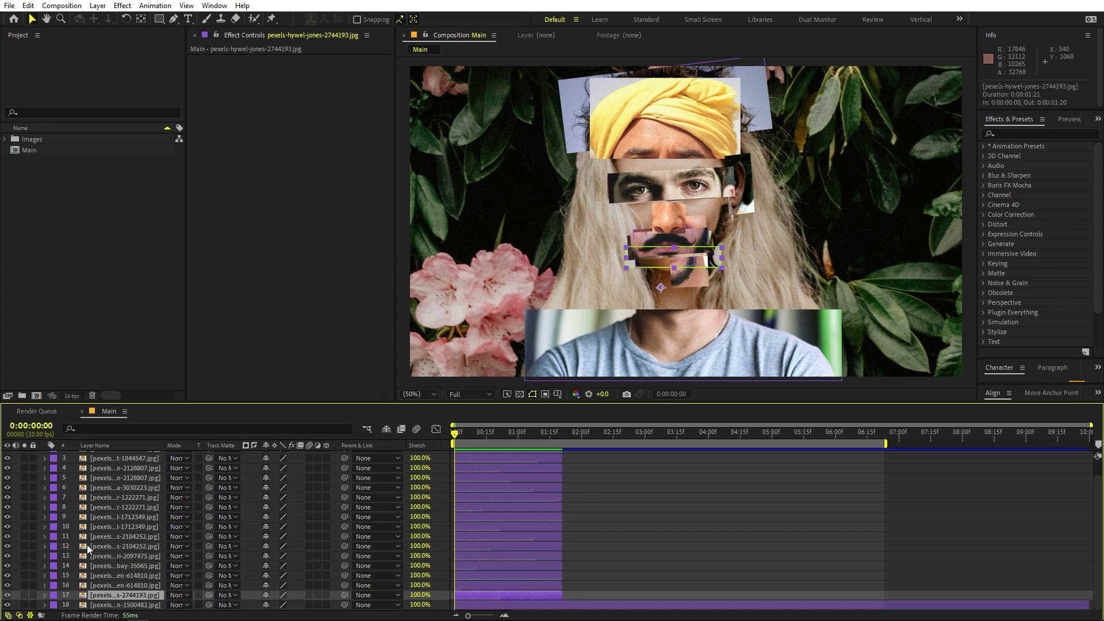
Step: Solo the chin strip ending in 2744193.jpg and apply the Stroke effect to it
click(24, 595)
scroll(686, 277, up, 4)
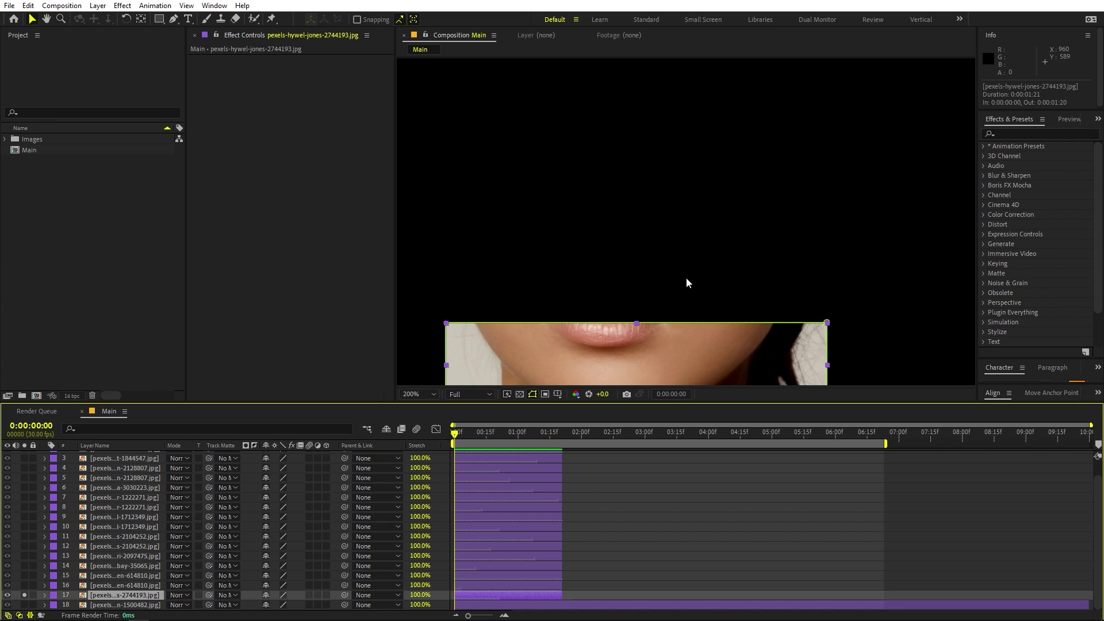
key(h)
drag(688, 271, 773, 126)
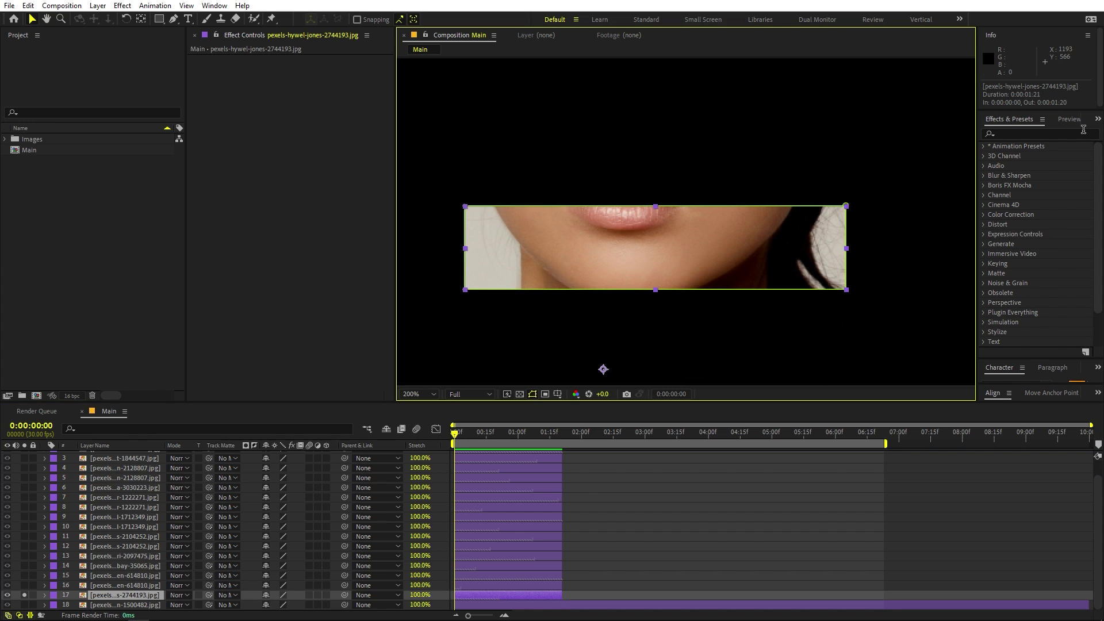
click(1020, 133)
text(st)
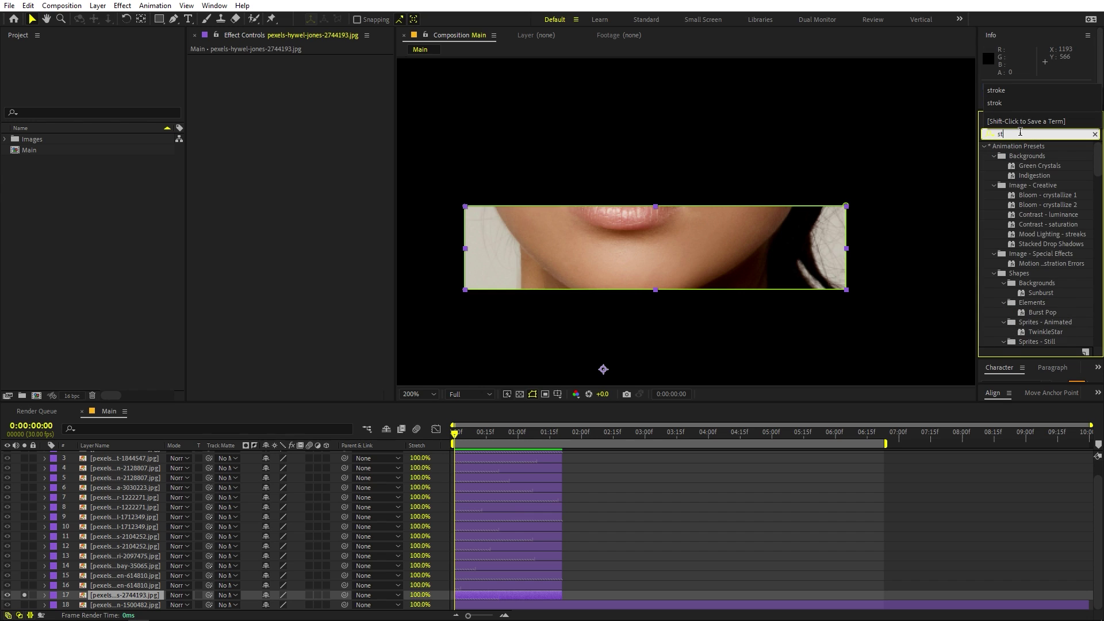
text(roke)
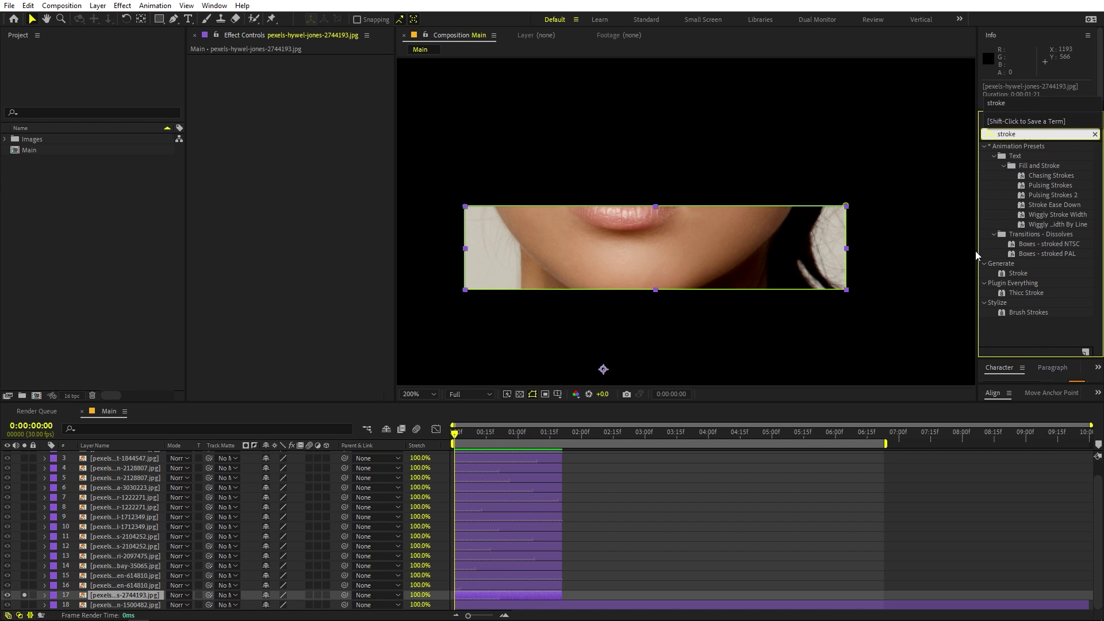
drag(1016, 273, 132, 598)
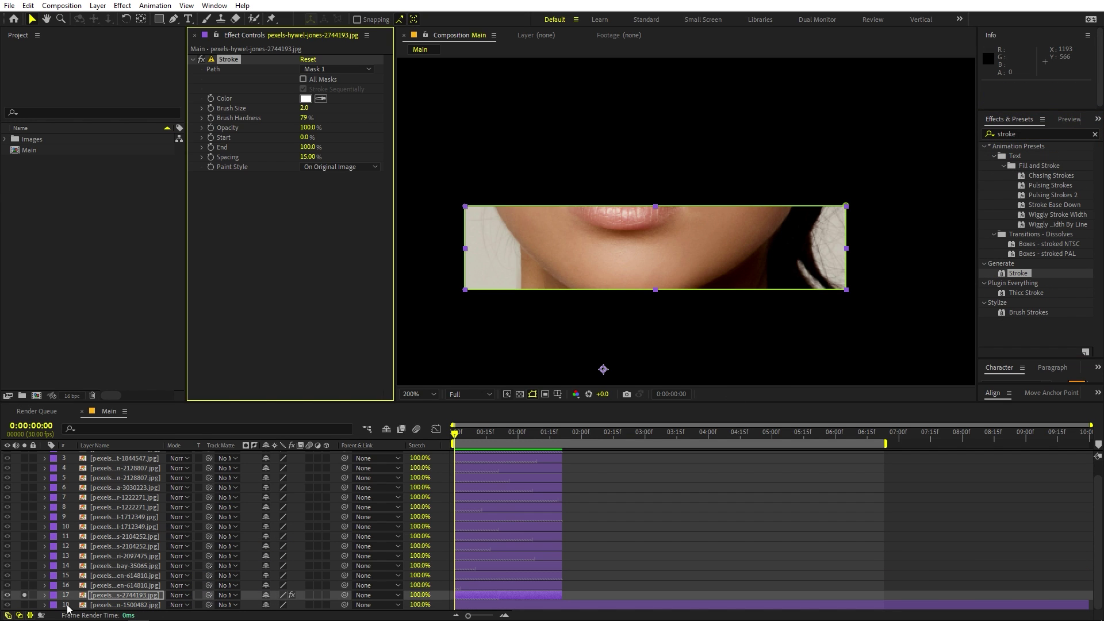
Step: Solo the base portrait as well and set the chin strip's Stroke brush size to 5
click(24, 605)
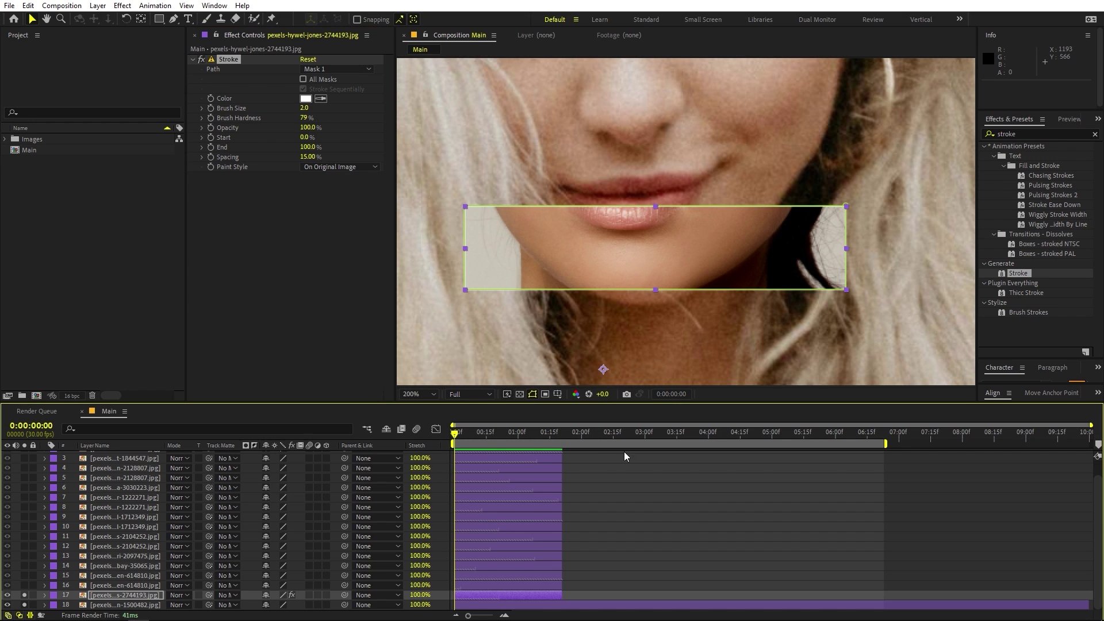
click(625, 456)
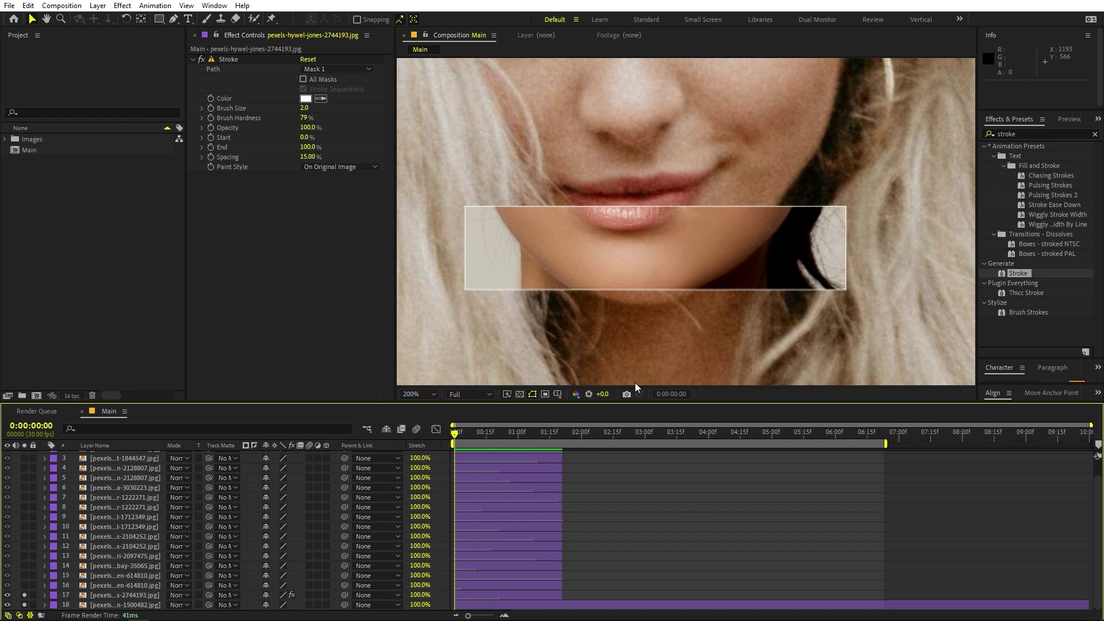
click(107, 596)
drag(304, 111, 350, 116)
click(305, 109)
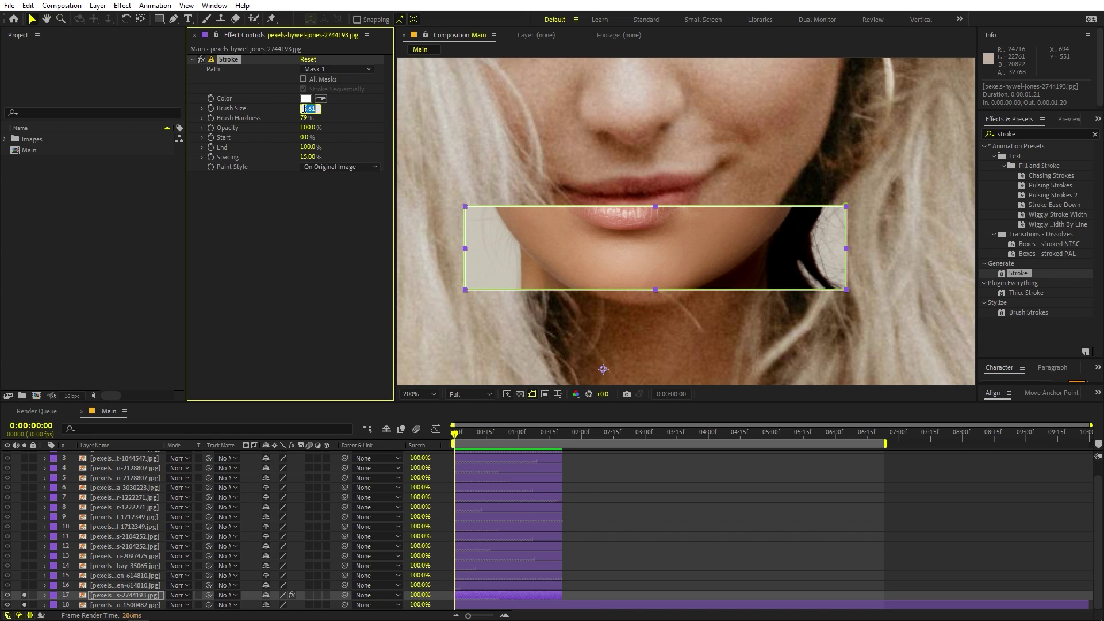
text(5)
key(Return)
click(744, 553)
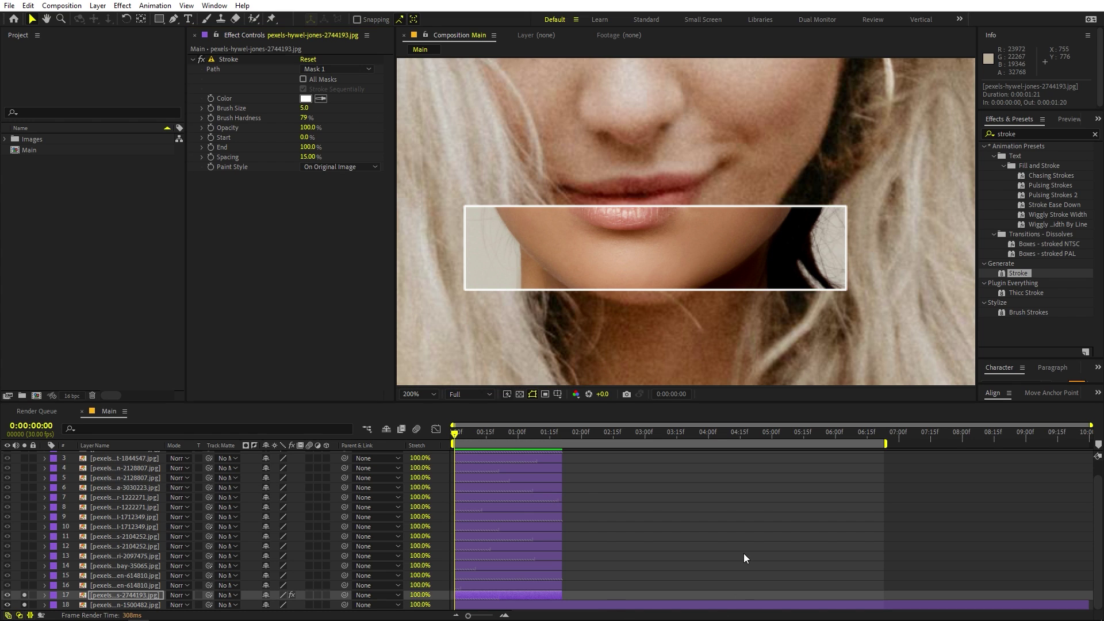
Step: Add a Drop Shadow to the chin strip with distance 38 and softness 67
click(1052, 134)
text(dro)
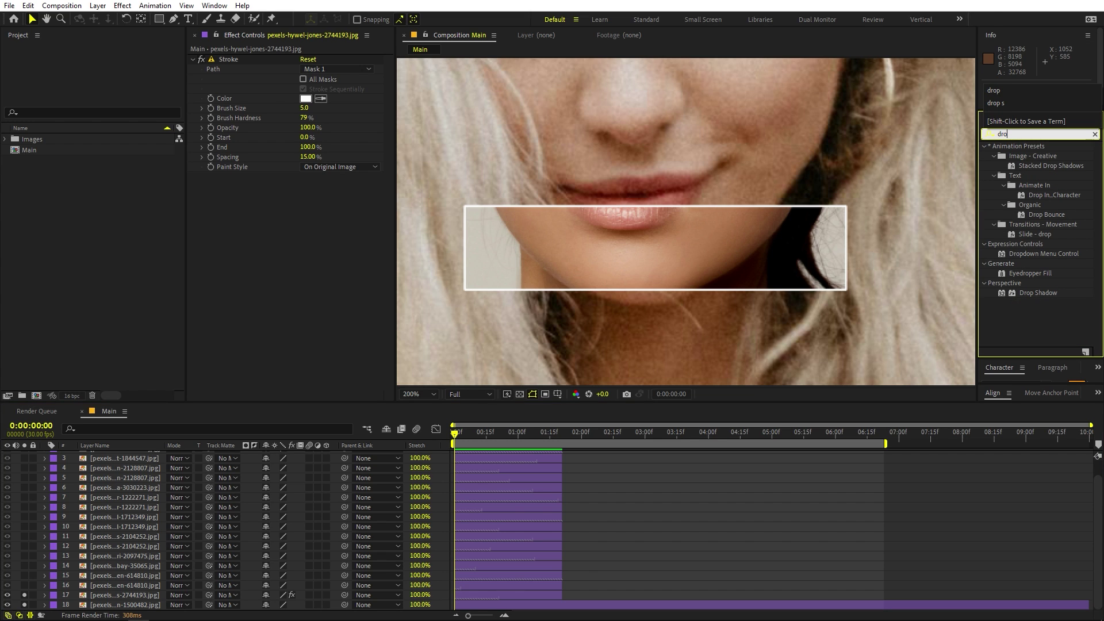
text(p)
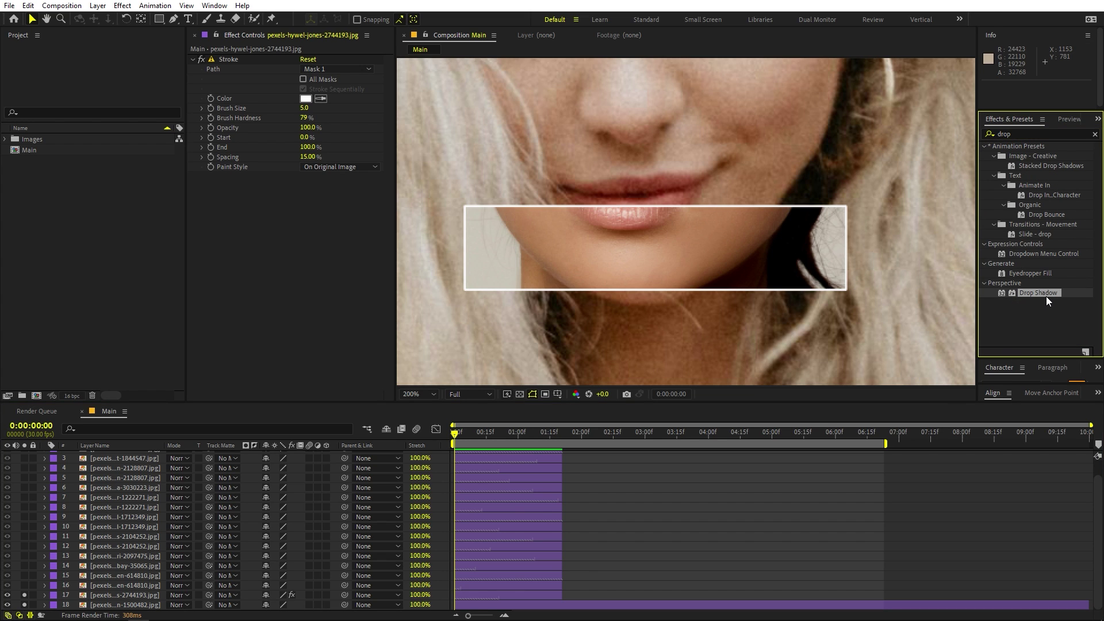
mouse_move(1047, 295)
mouse_down()
mouse_move(274, 278)
mouse_move(328, 251)
mouse_move(348, 254)
mouse_move(327, 242)
mouse_up()
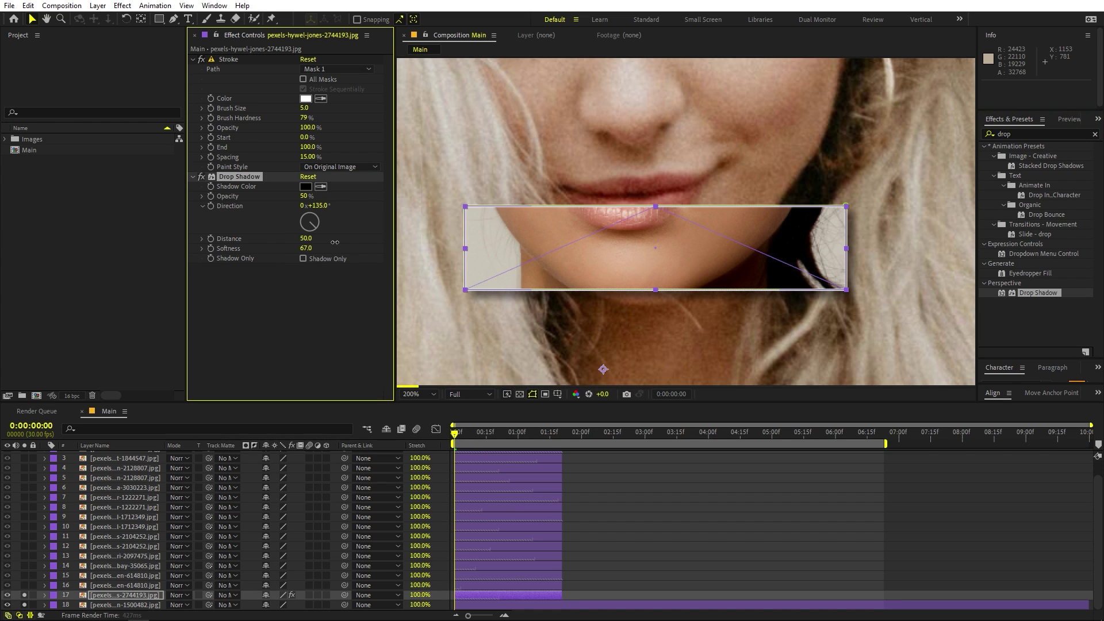
click(886, 551)
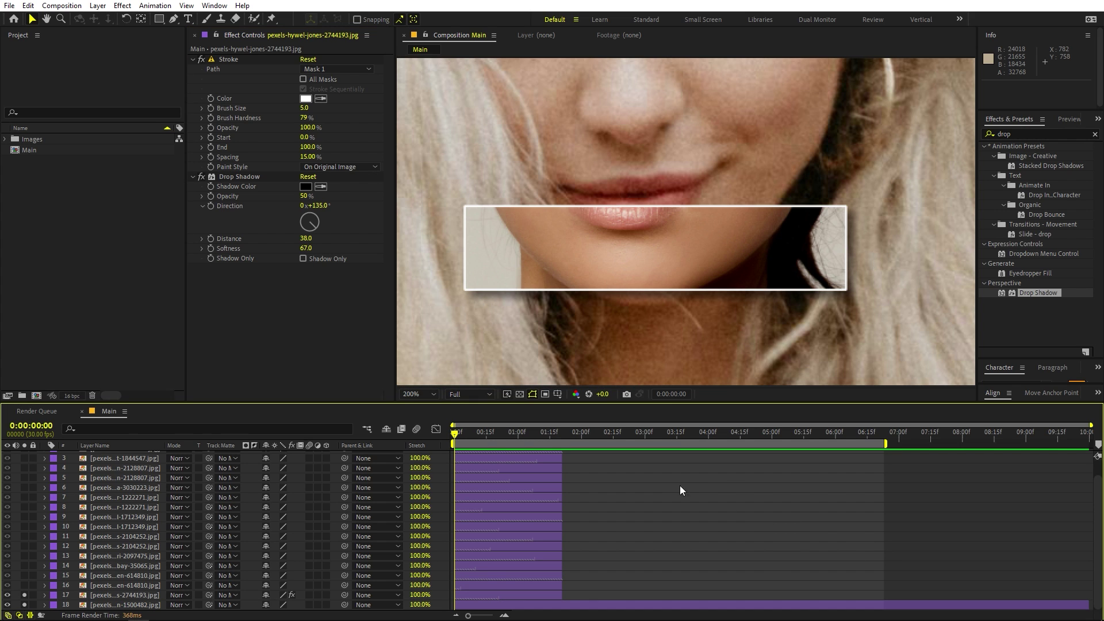
Step: Inspect the chin strip's outline and shadow up close, and turn off solo for both the strip and the base portrait
scroll(769, 289, down, 4)
scroll(727, 200, up, 2)
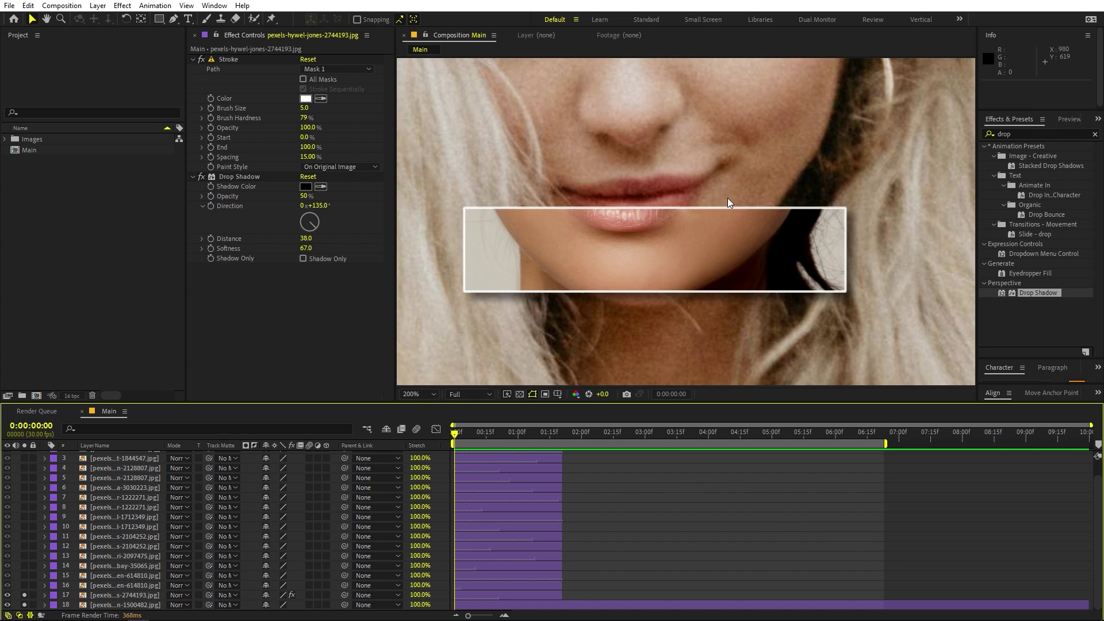
drag(665, 313, 682, 279)
drag(717, 213, 719, 205)
click(663, 523)
scroll(791, 217, down, 4)
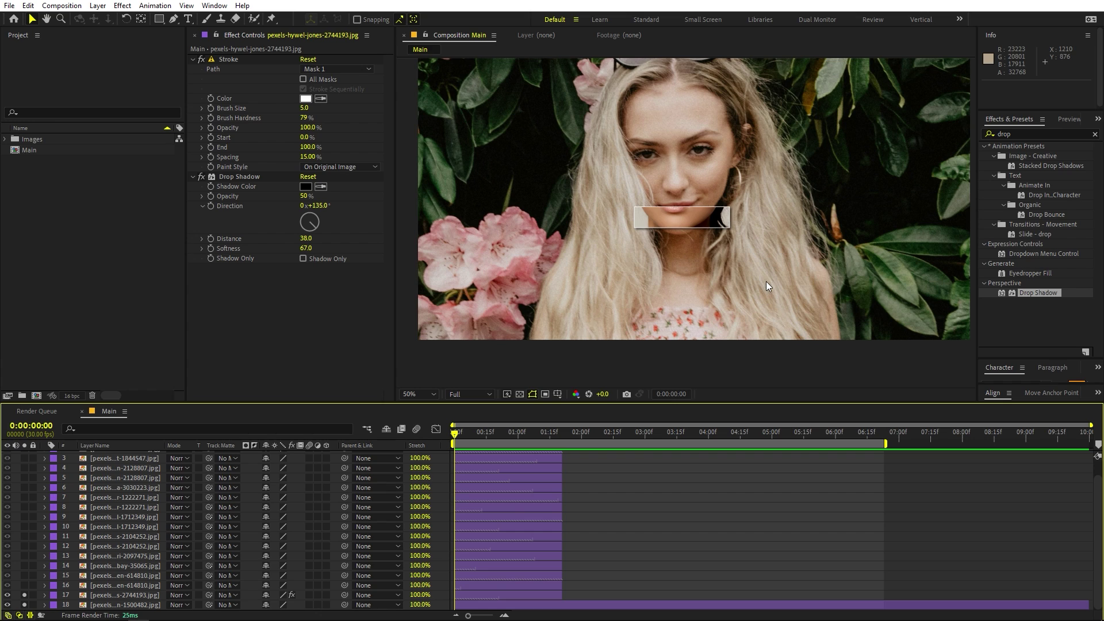
click(24, 605)
click(24, 605)
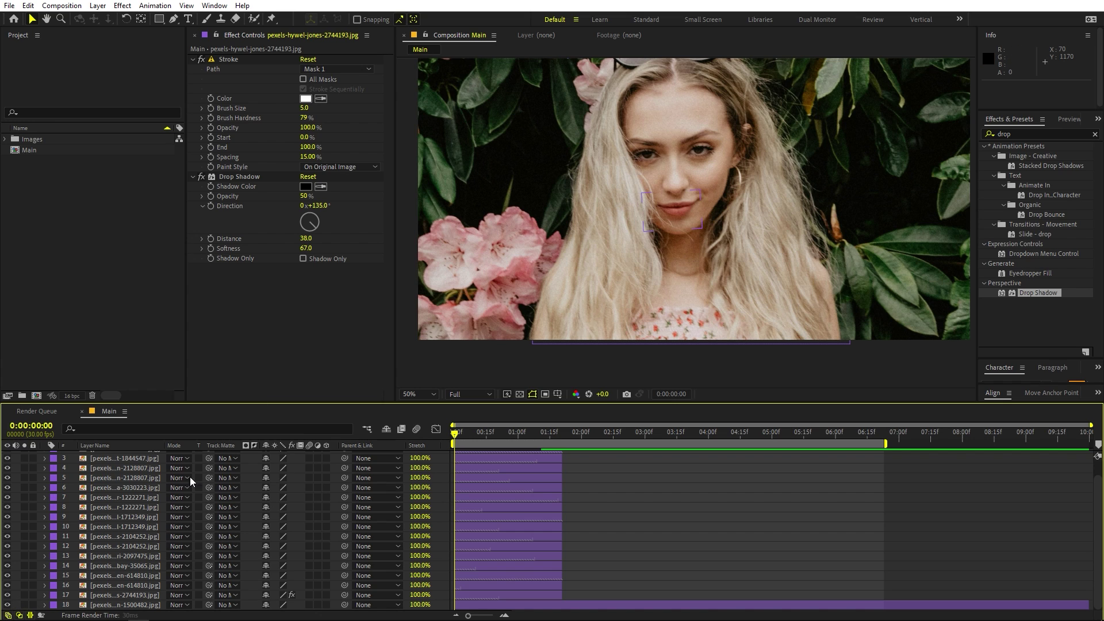
Step: Copy the chin strip's Stroke and Drop Shadow effects onto layers 1 to 16 and deselect them
click(228, 60)
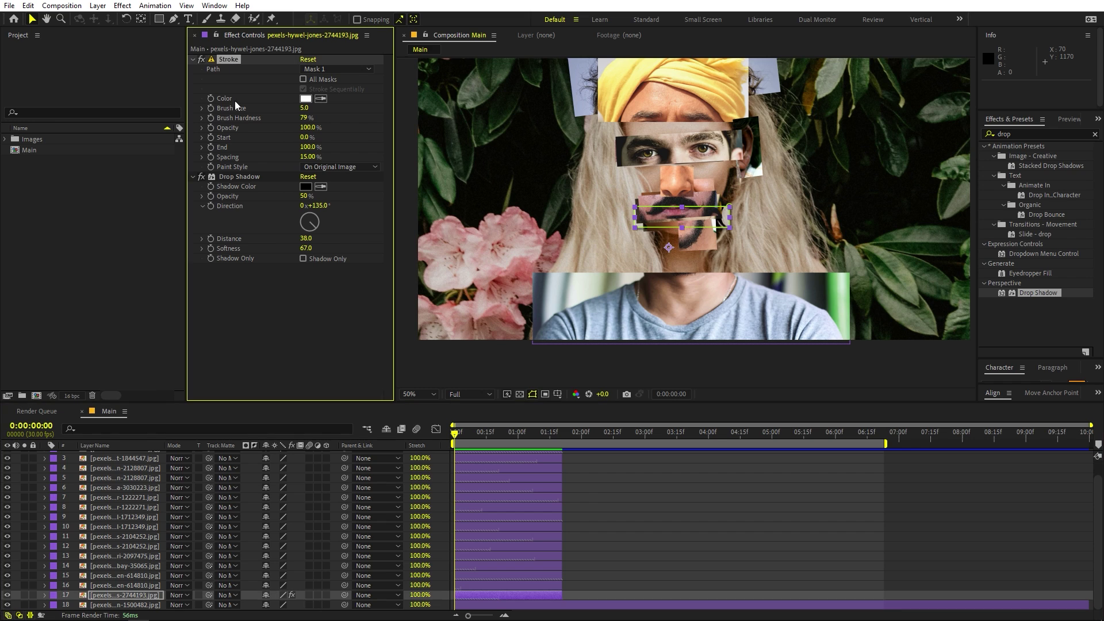
shift+click(233, 177)
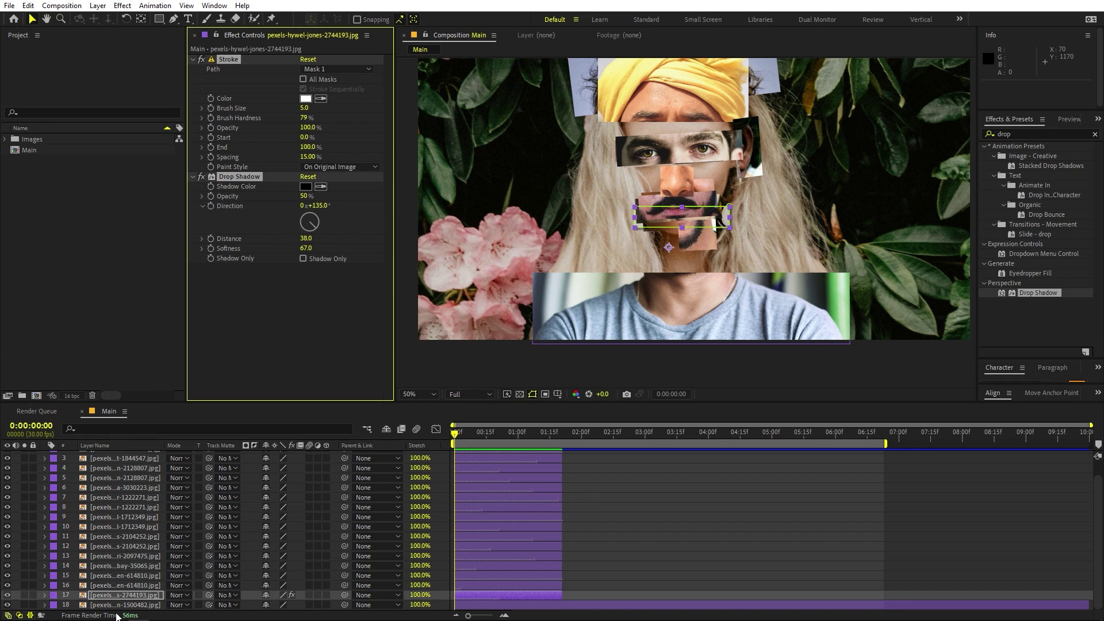
click(118, 584)
scroll(129, 499, up, 1)
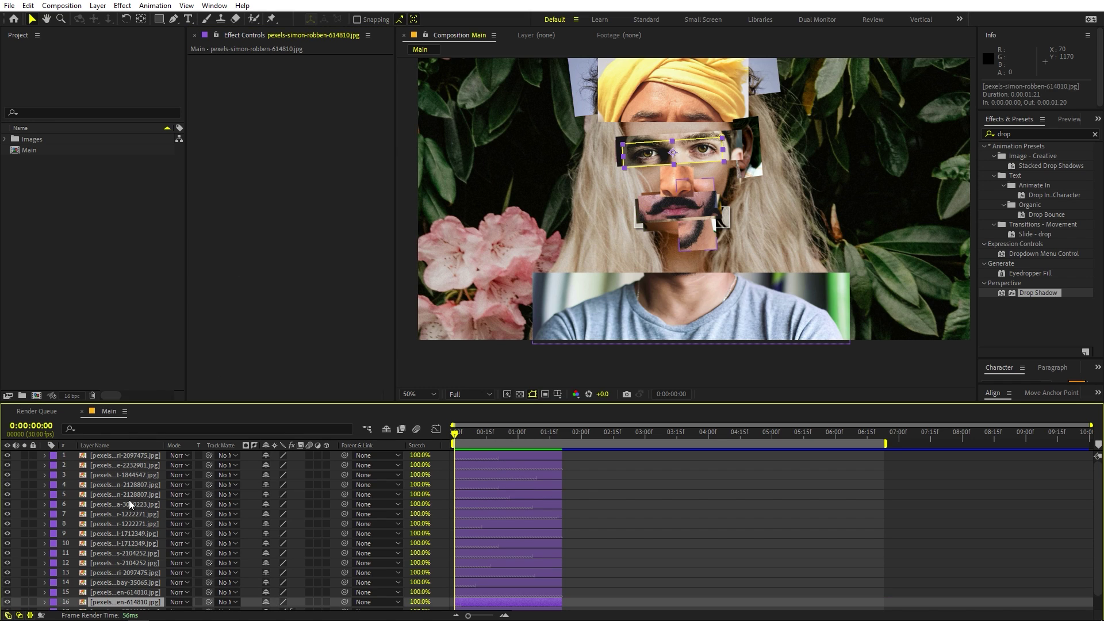
shift+click(132, 457)
key(ctrl+v)
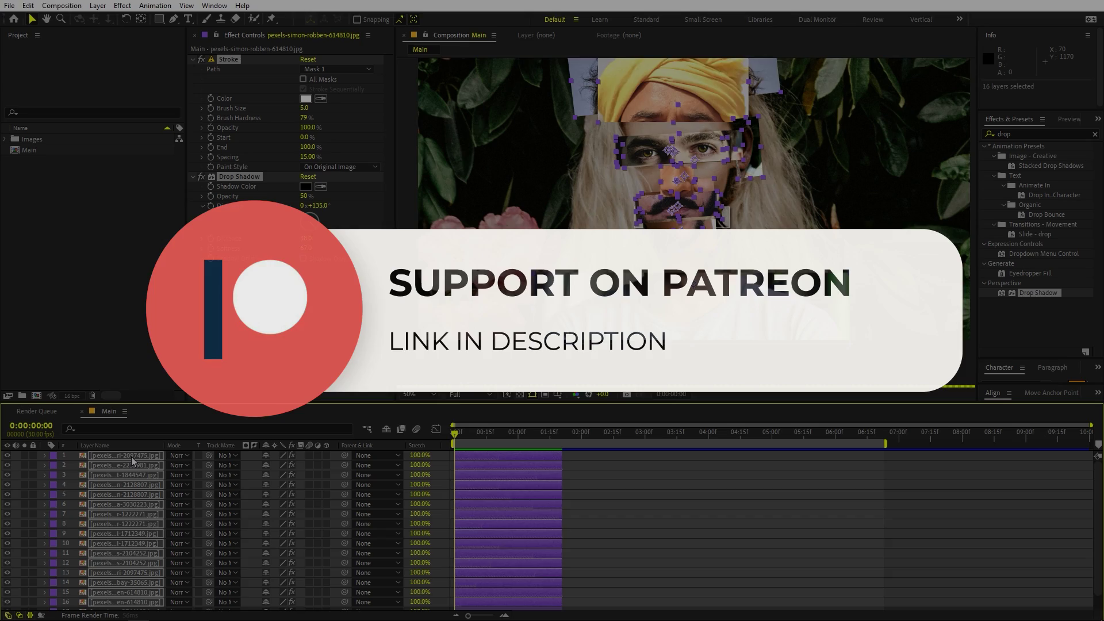
click(640, 468)
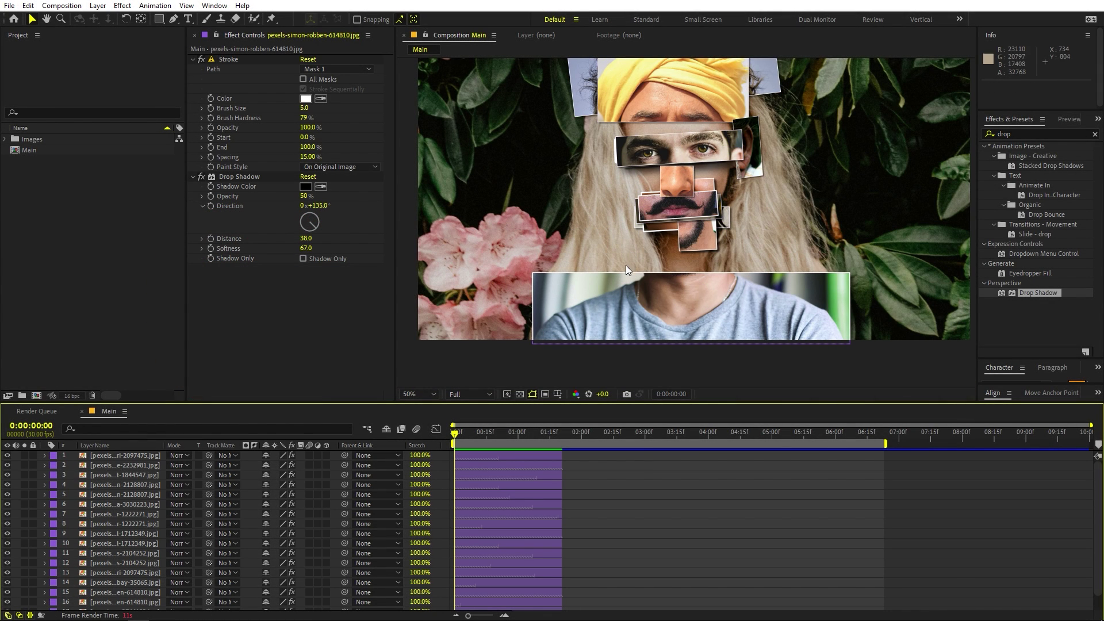
Step: Shift layers 1 to 16 together in time so they start at 0:00:03:17
scroll(541, 477, down, 1)
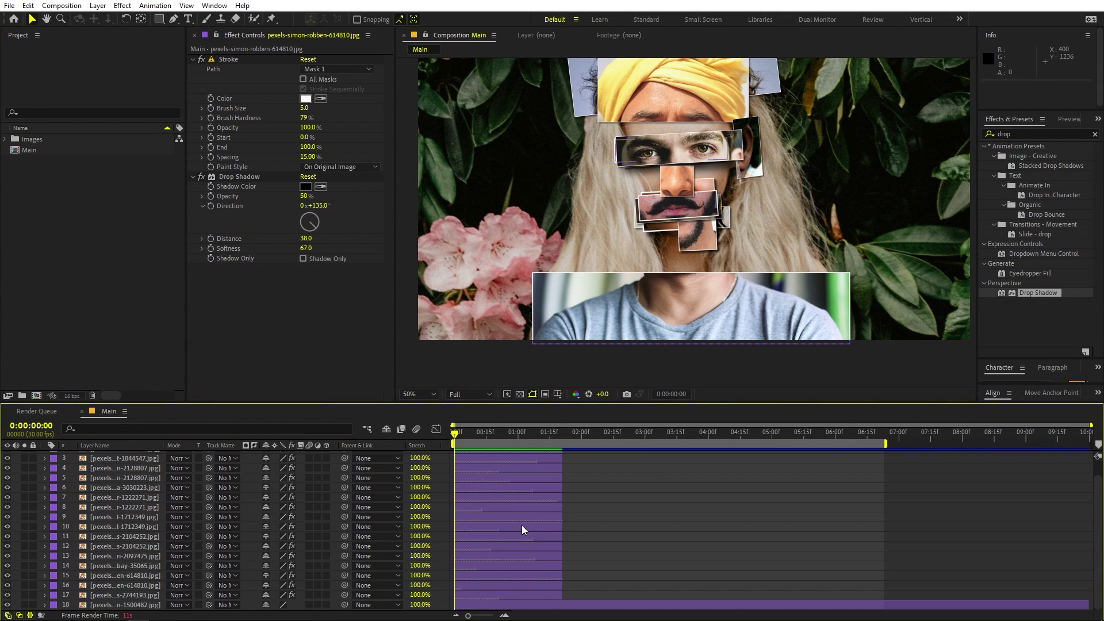
click(508, 584)
scroll(509, 581, up, 1)
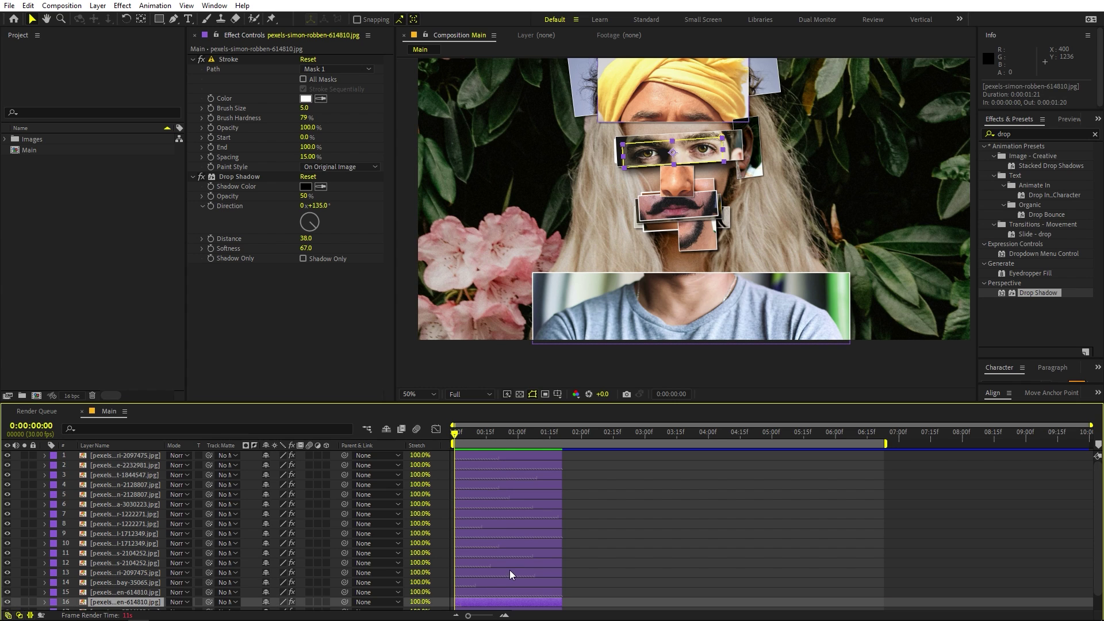
shift+click(492, 458)
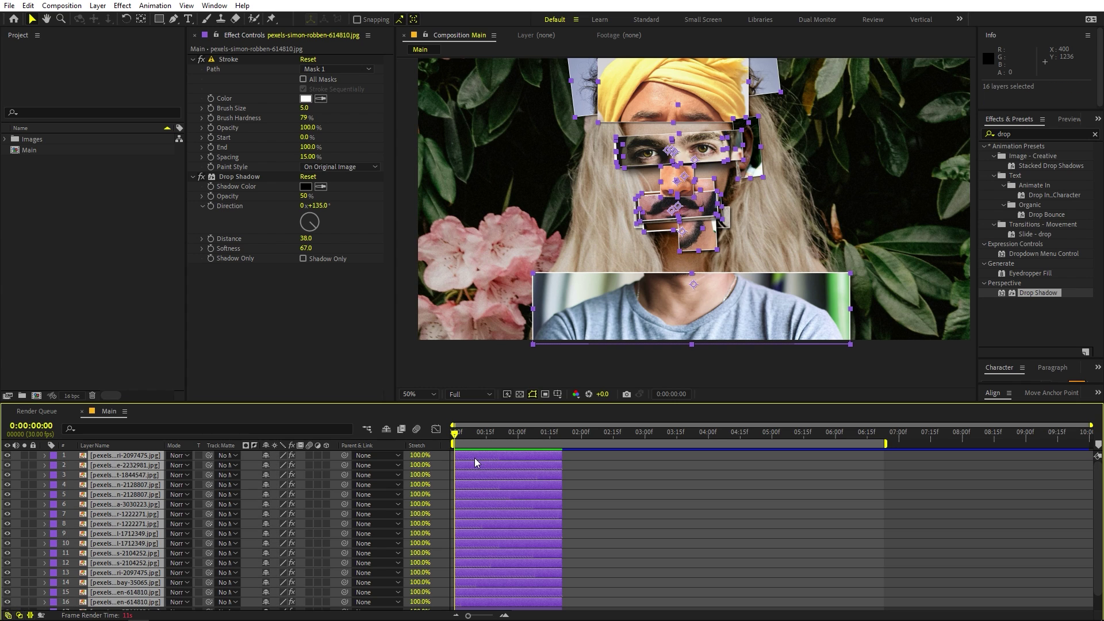
drag(476, 461, 669, 498)
scroll(557, 547, down, 1)
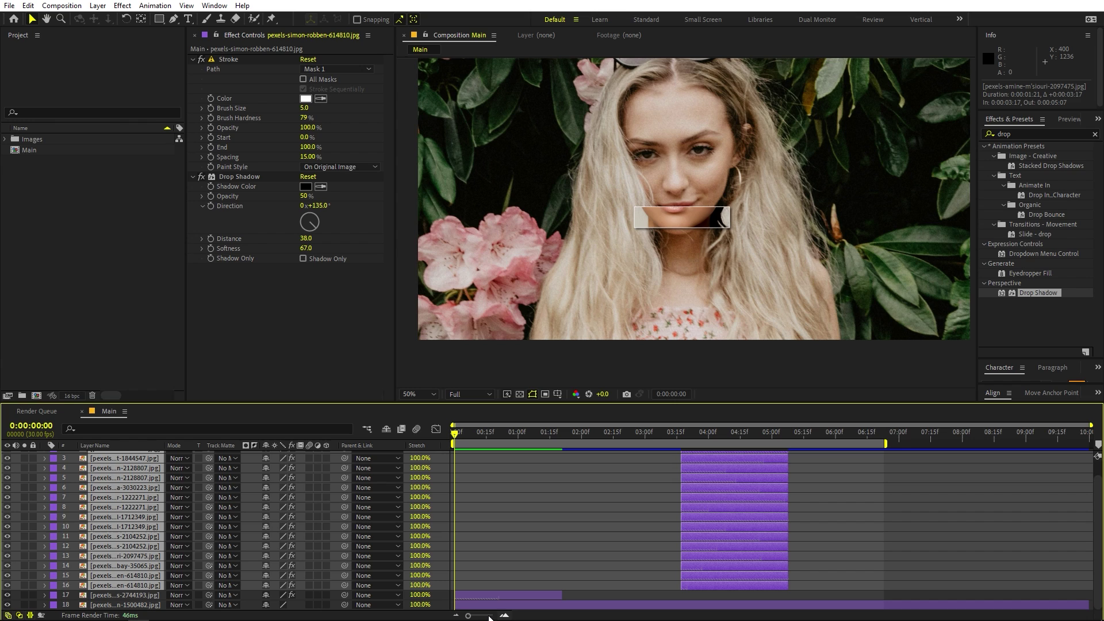
Step: Trim the end of the chin strip ending in 2744193.jpg to 0:00:00:15
drag(468, 615, 482, 615)
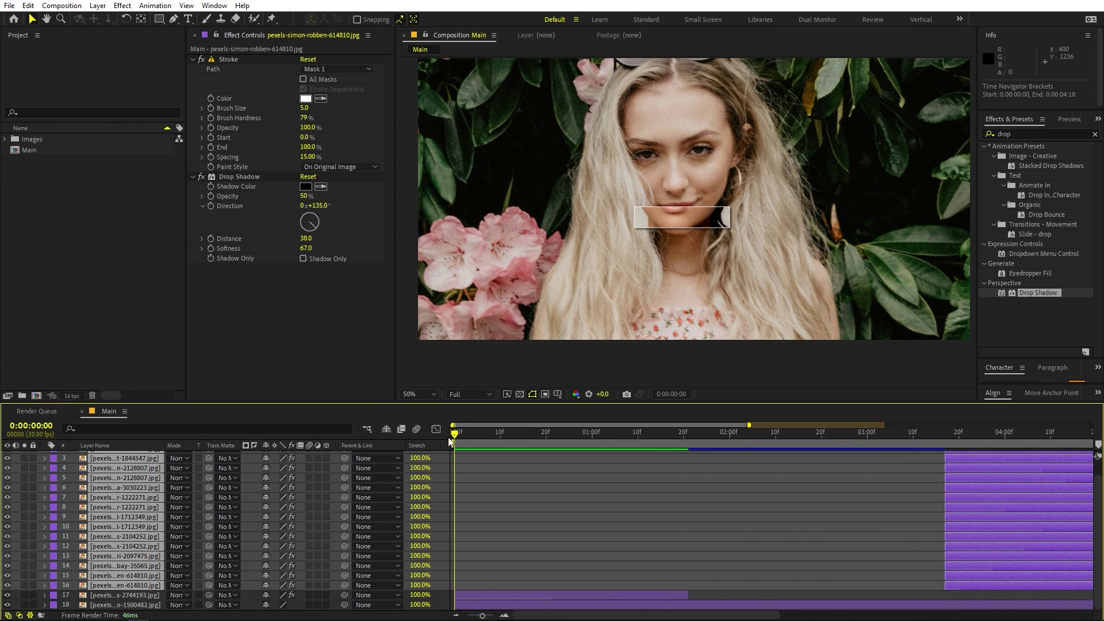
drag(459, 433, 522, 436)
click(536, 592)
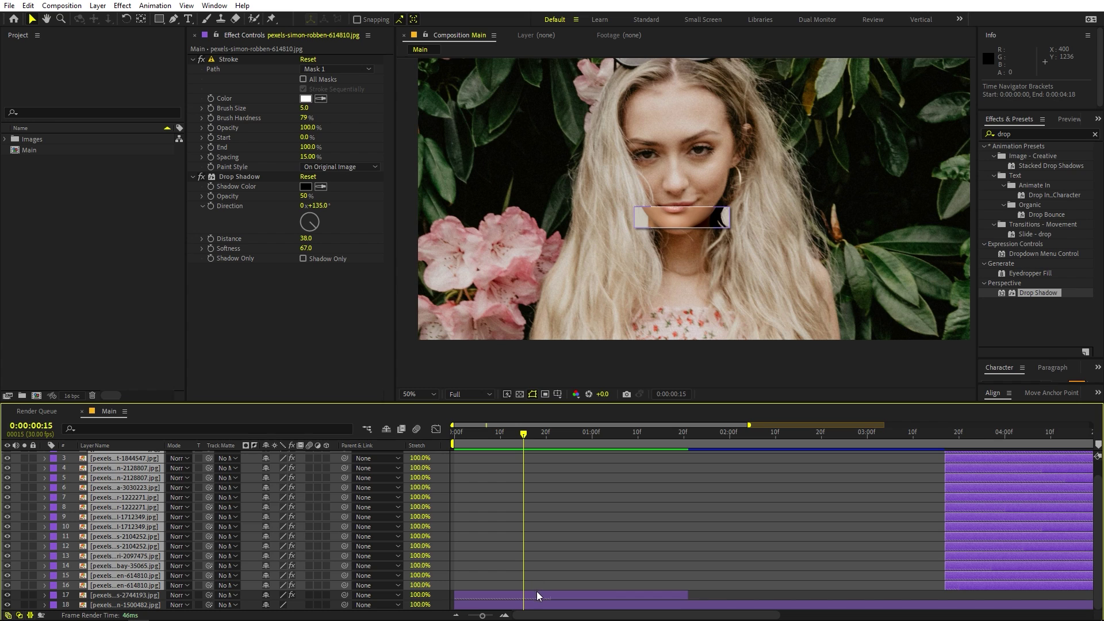
drag(688, 593, 527, 594)
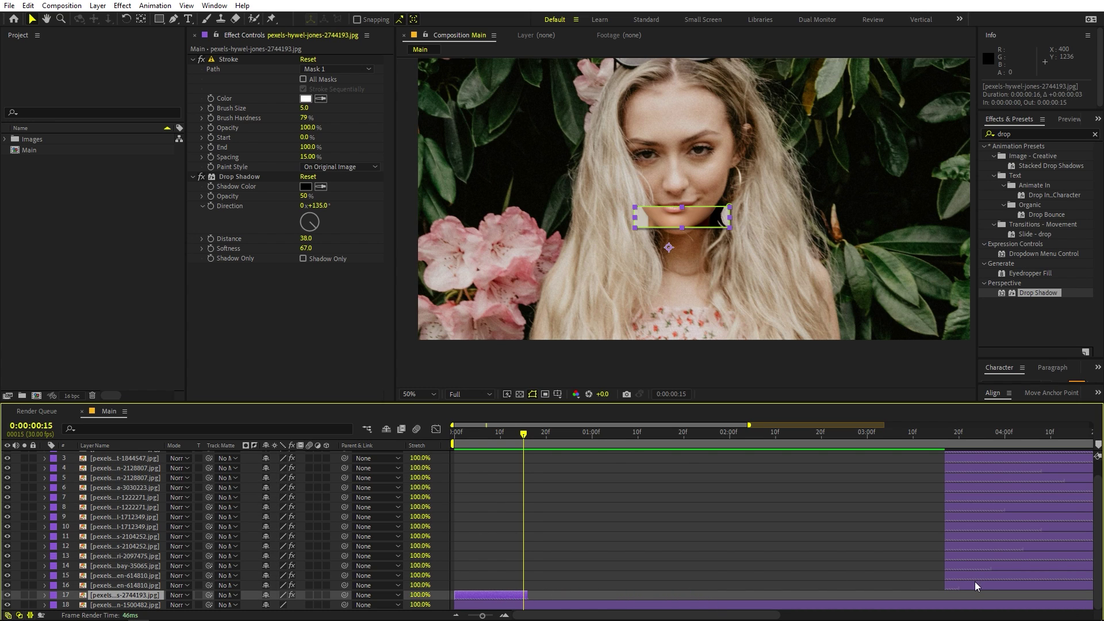
Step: Make the layer 16 eye strip run from about frame 6 to frame 19, and move layer 15 to start at about 0:00:01:28
drag(974, 586, 513, 598)
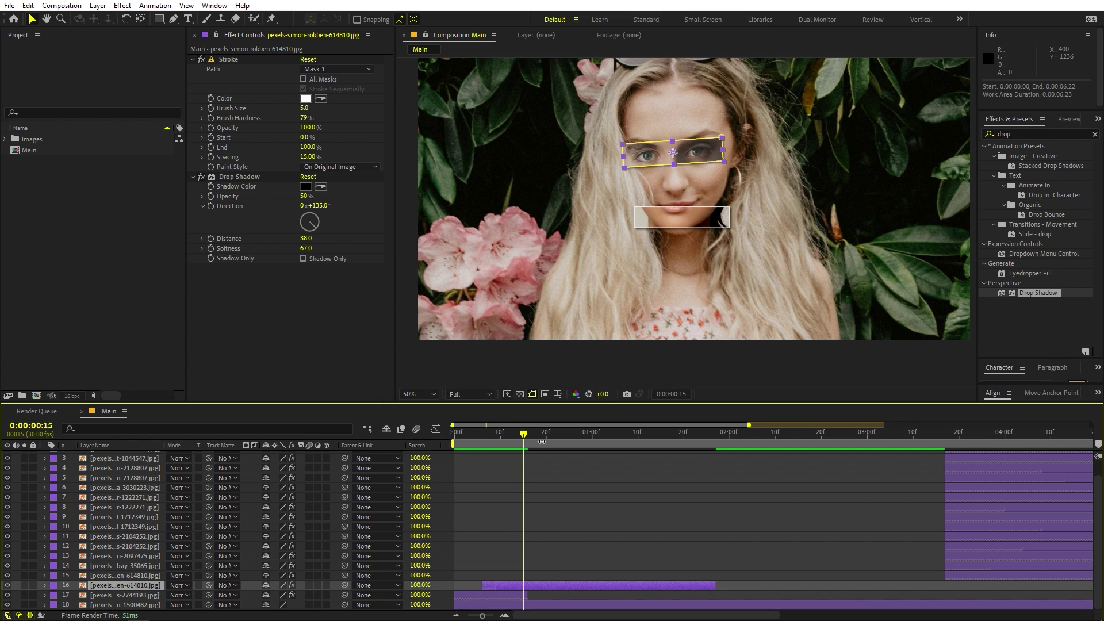
key(space)
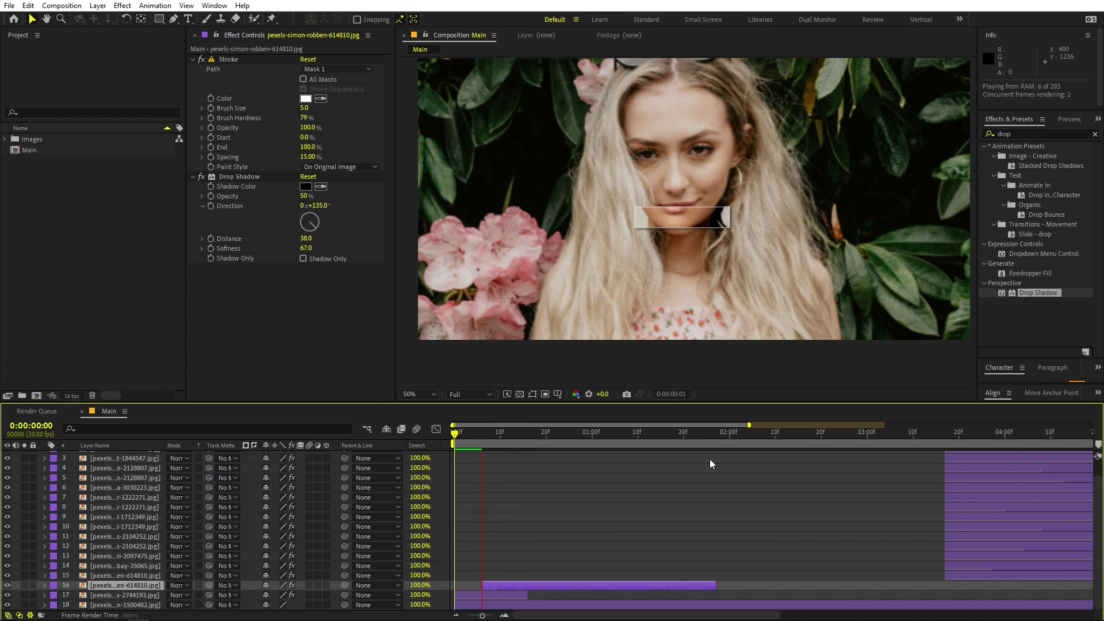
key(space)
drag(459, 444, 524, 448)
drag(958, 575, 735, 577)
drag(715, 585, 545, 596)
Step: Time the dark-hair strip from frame 11 to 19, start the yellow-turban strip at frame 20, and preview the sequence
drag(961, 565, 519, 565)
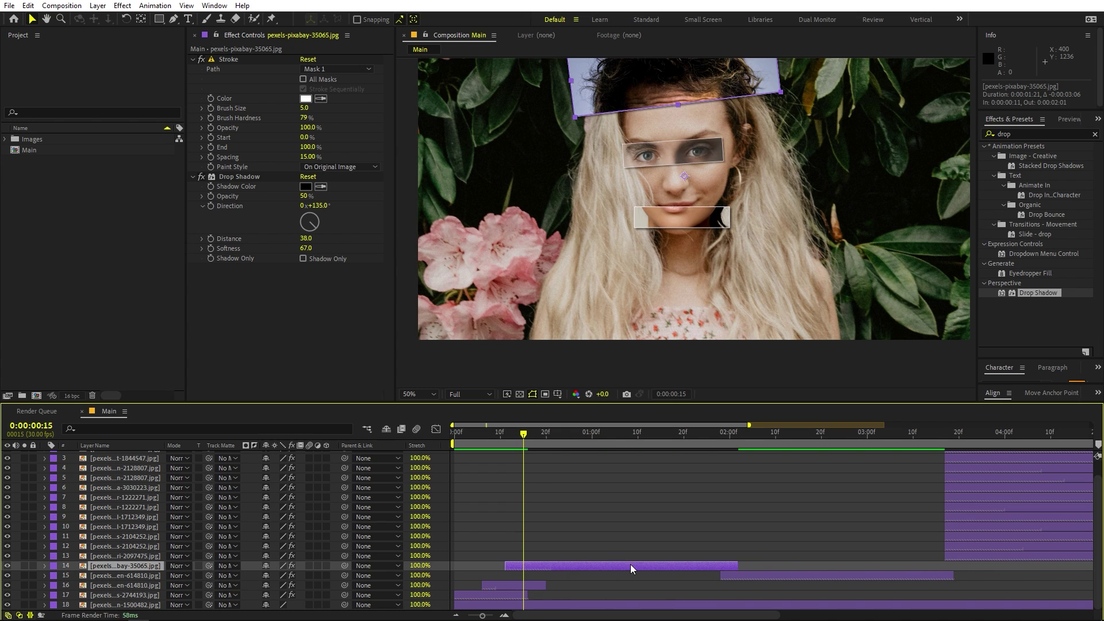
drag(738, 565, 546, 565)
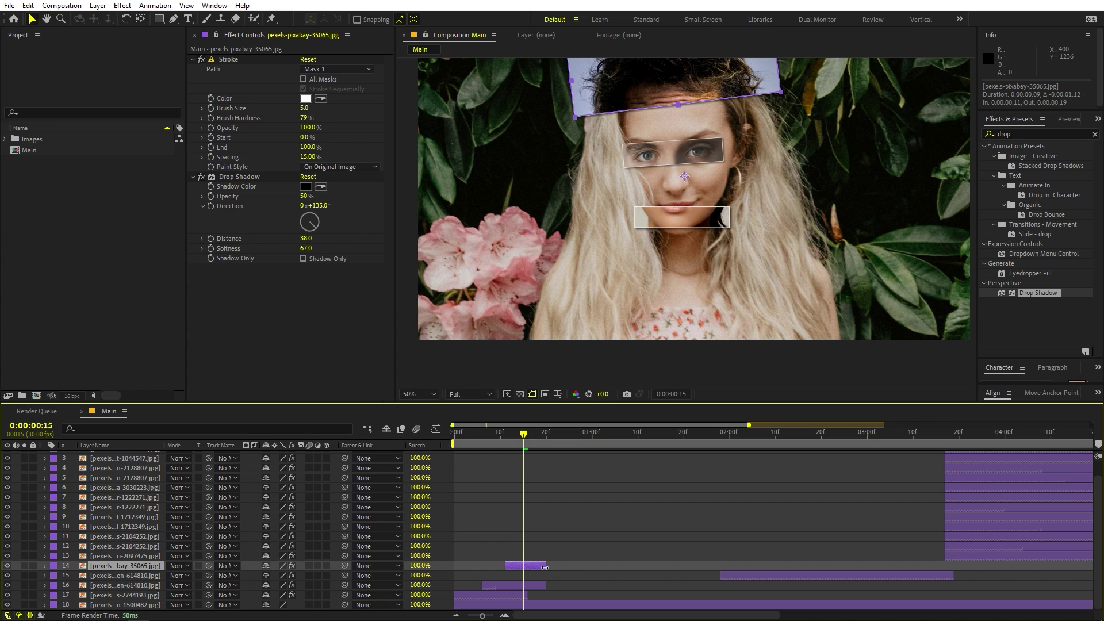
drag(978, 556, 597, 554)
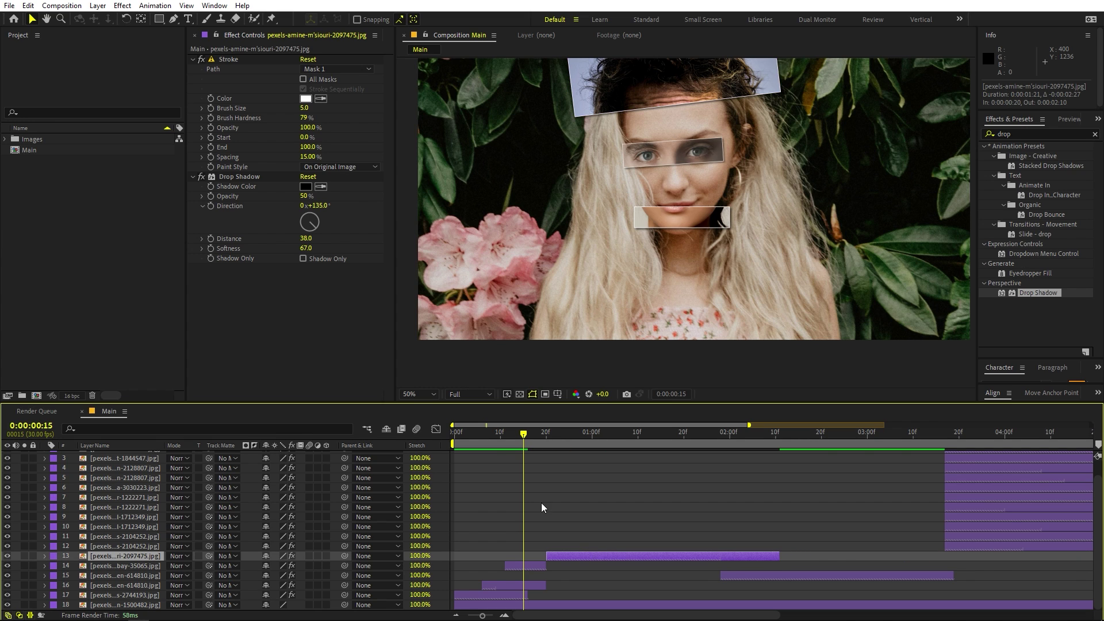
key(space)
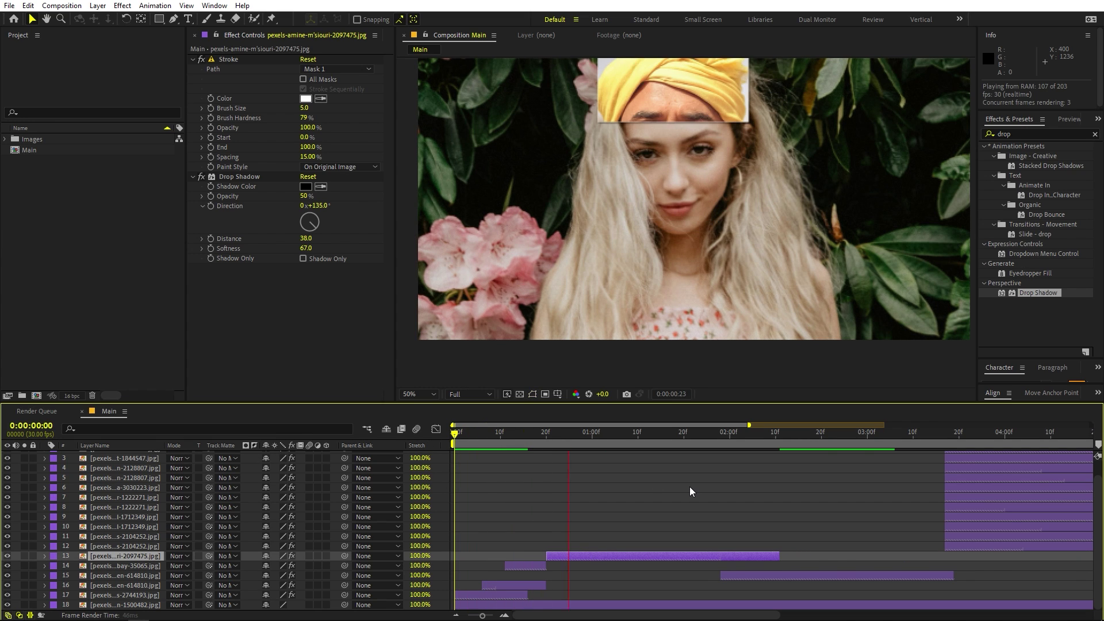
key(space)
Step: Move the layer 12 mouth strip to start at 0:00:00:25 and trim the yellow-turban strip to end at about 0:00:01:03
key(space)
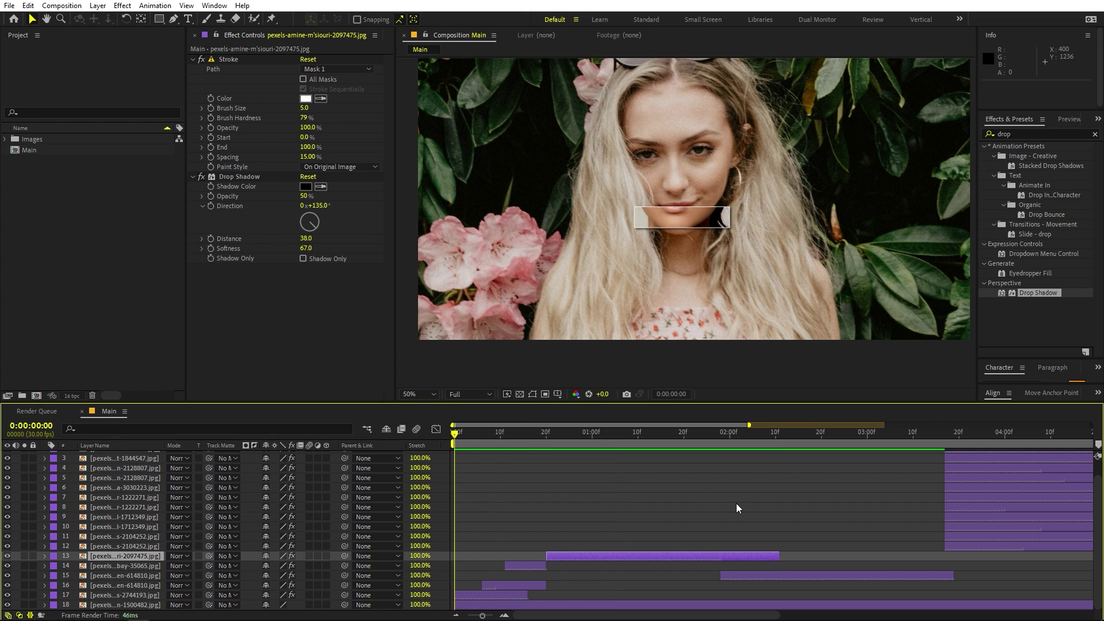
key(space)
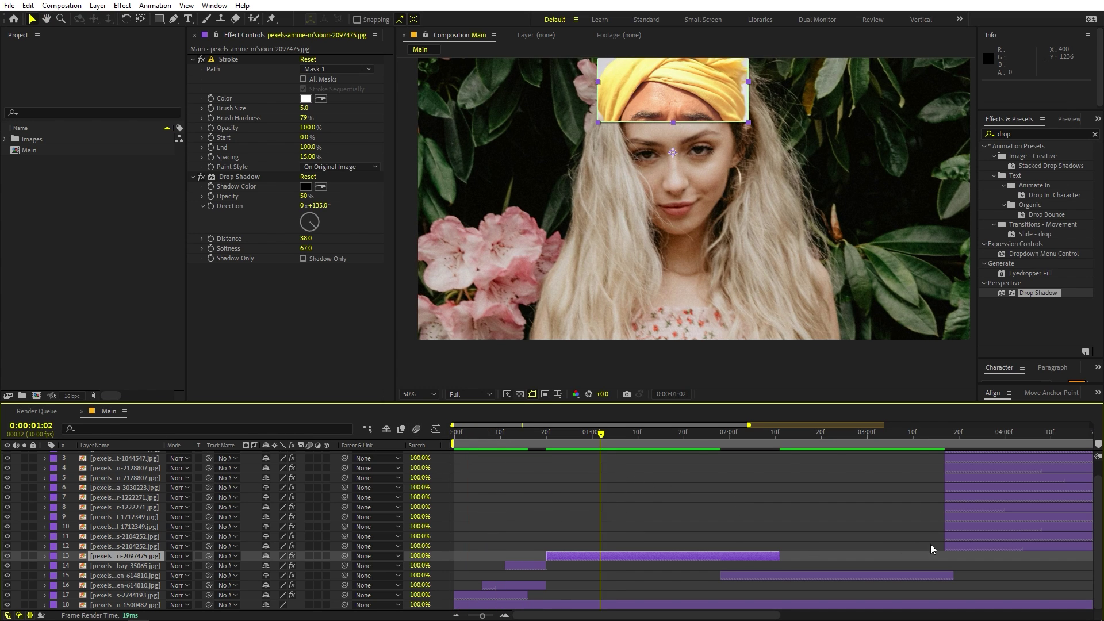
drag(957, 544, 619, 544)
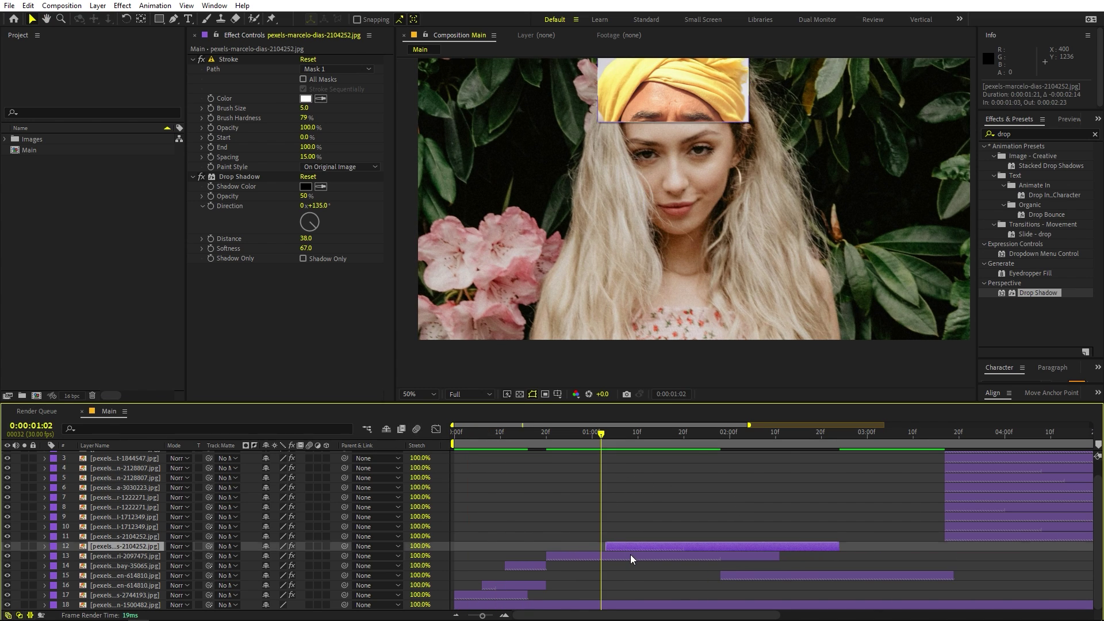
click(630, 555)
drag(779, 555, 593, 548)
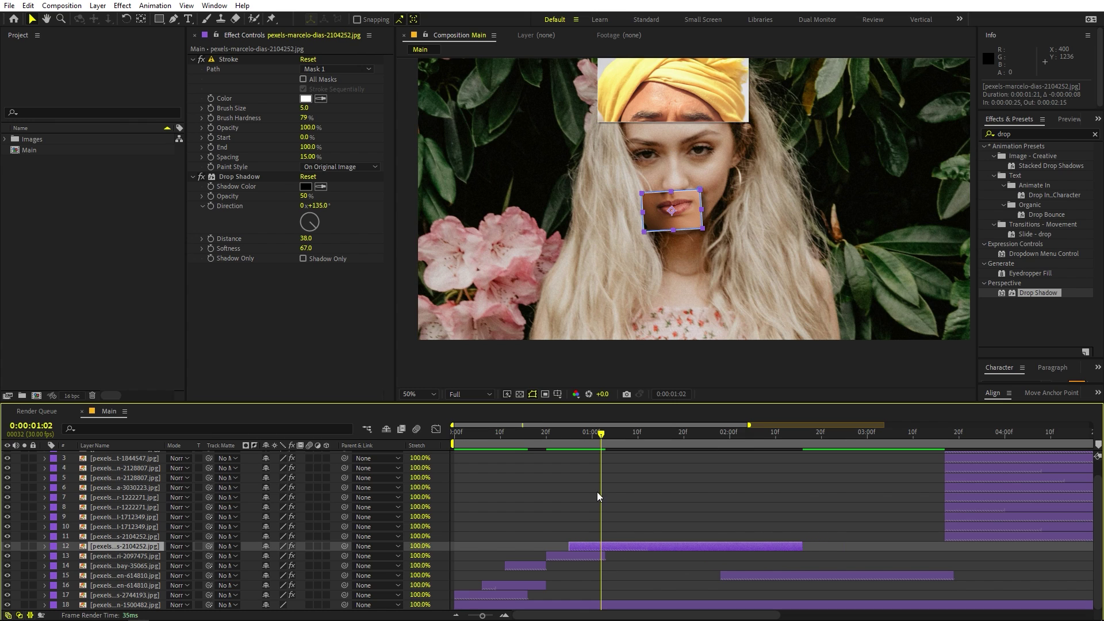
Step: Shorten and stagger the remaining face strips across roughly the first 2.5 seconds, running layer 11 from about frame 5 to 20, and preview the sequence
drag(950, 535, 643, 539)
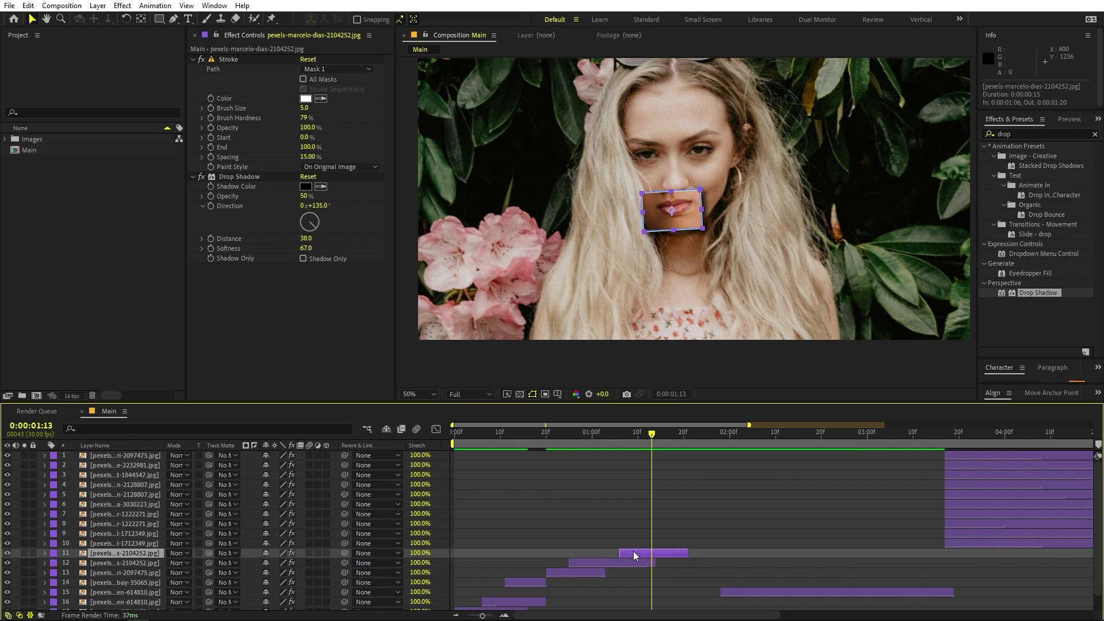
drag(633, 551, 513, 553)
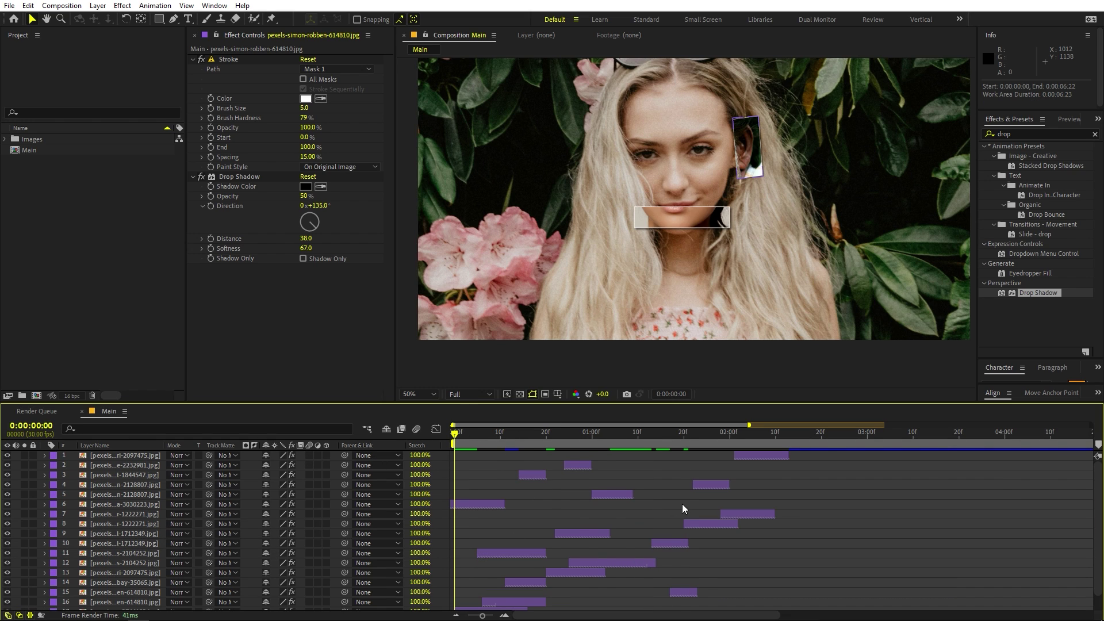
key(space)
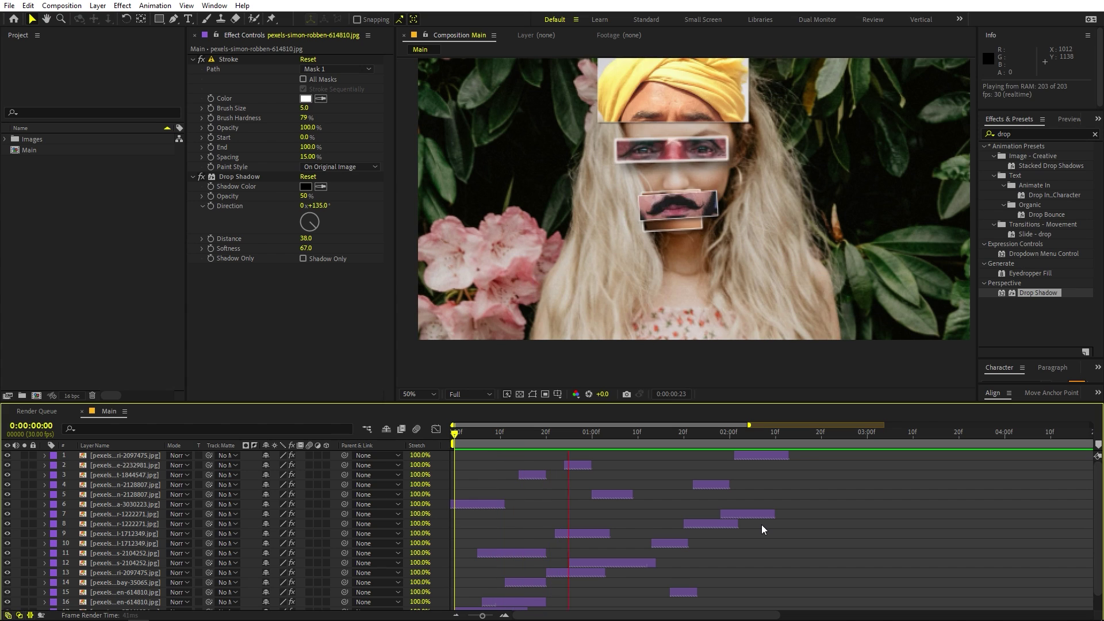
key(space)
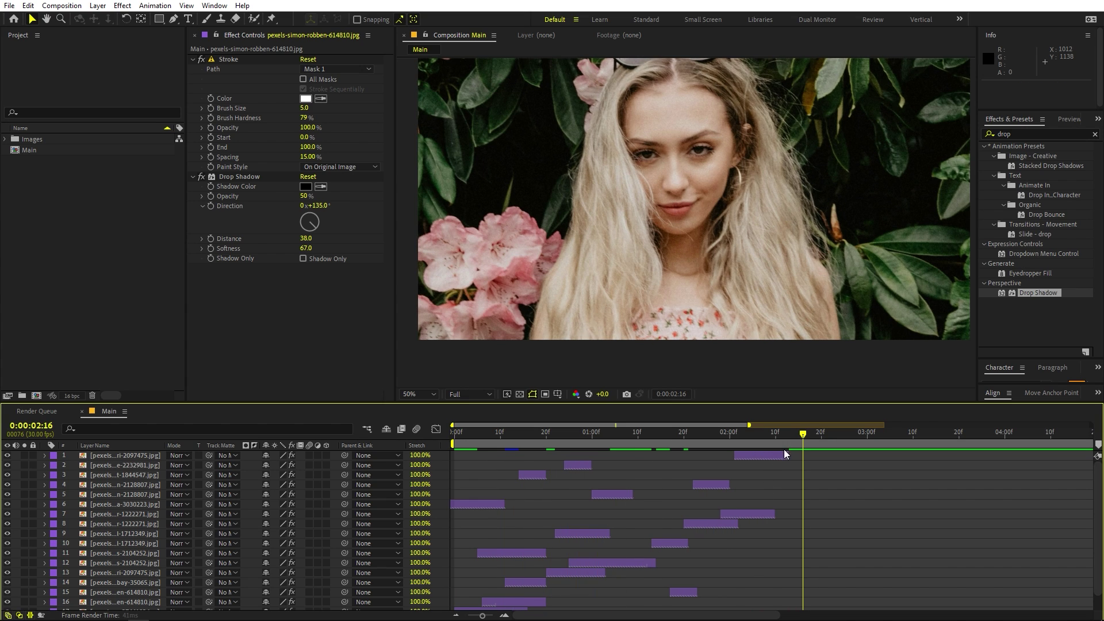
Step: Duplicate all 17 face-part layers above the base portrait
scroll(802, 471, down, 1)
drag(801, 437, 785, 437)
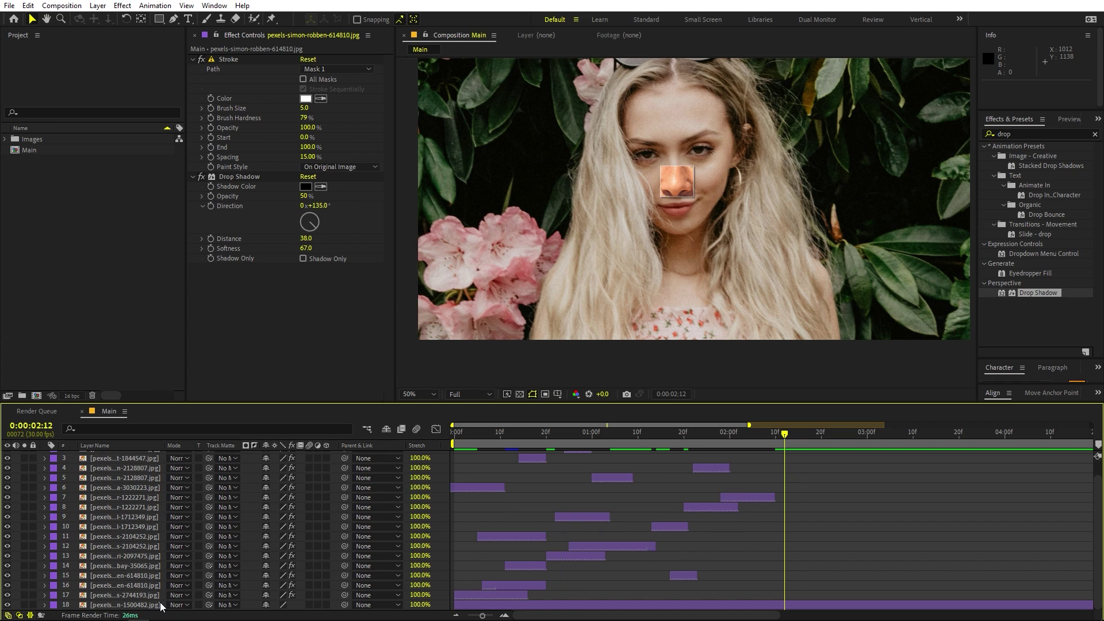
click(115, 598)
scroll(154, 538, up, 1)
key(ctrl+a)
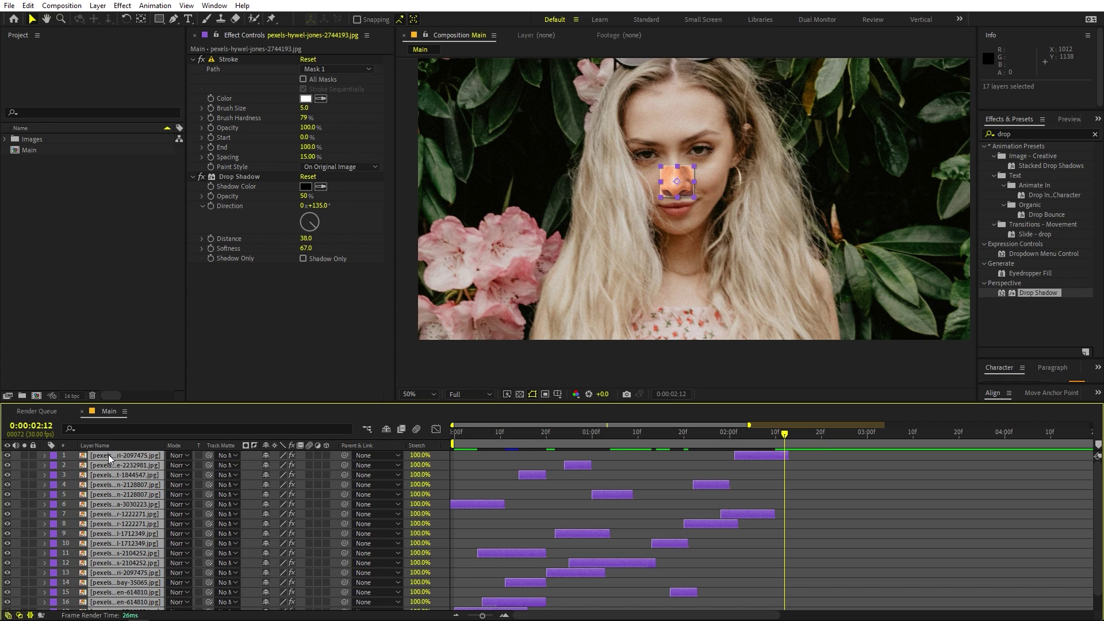
key(ctrl+d)
mouse_move(108, 454)
mouse_down()
mouse_move(118, 475)
mouse_move(118, 461)
mouse_up()
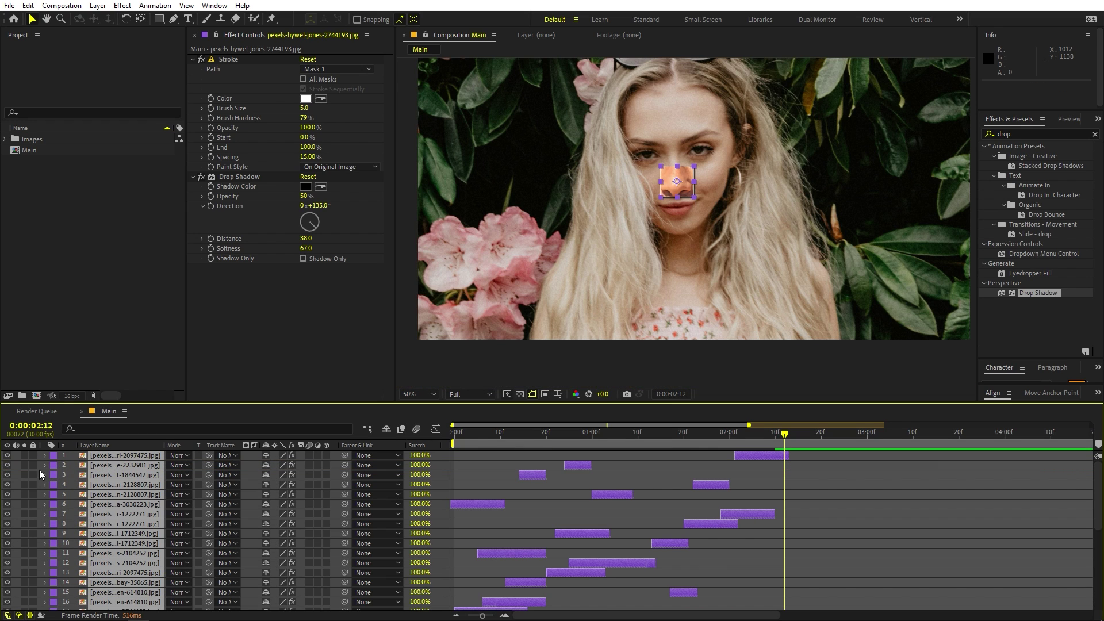
Step: Label the duplicated layers orange, shift them together so layer 17 starts at 0:00:01:16, and preview the result
click(54, 466)
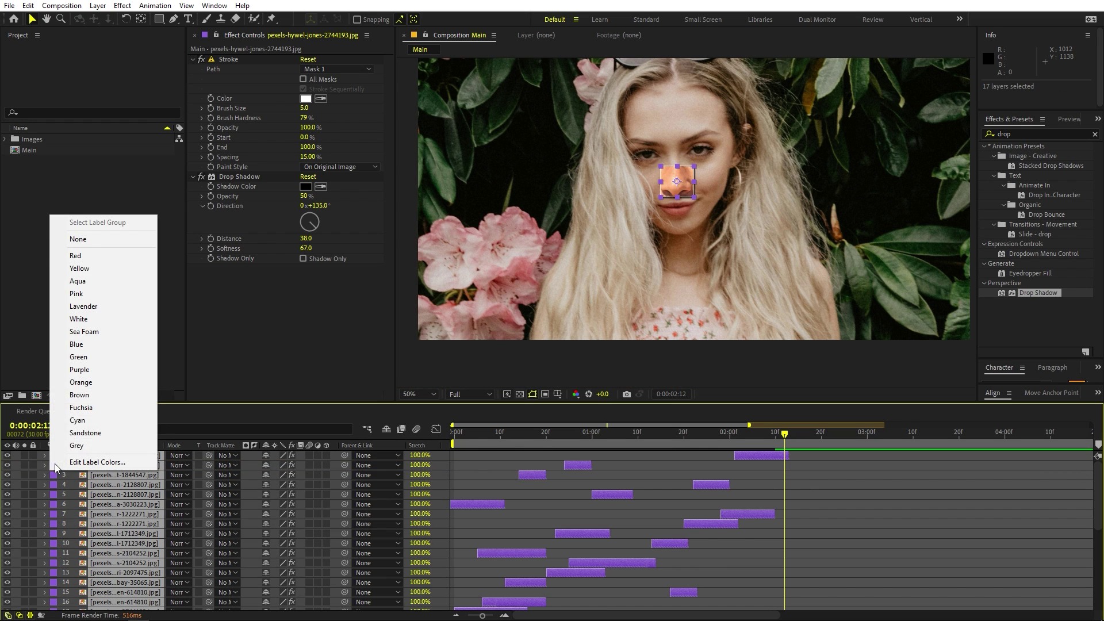
click(90, 384)
scroll(582, 507, down, 4)
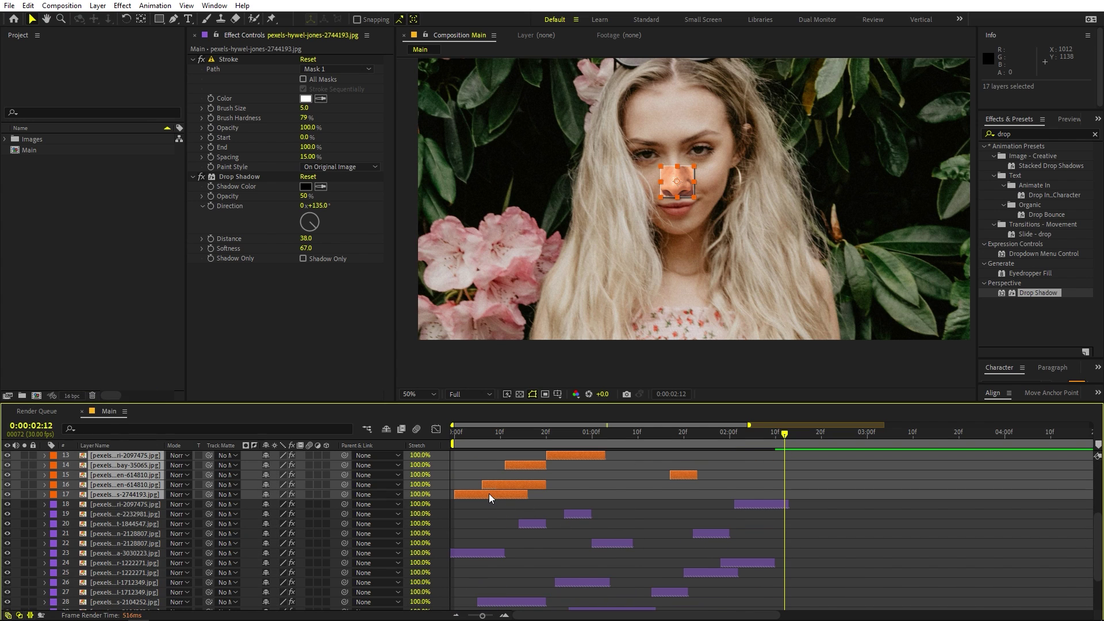
drag(489, 493, 699, 467)
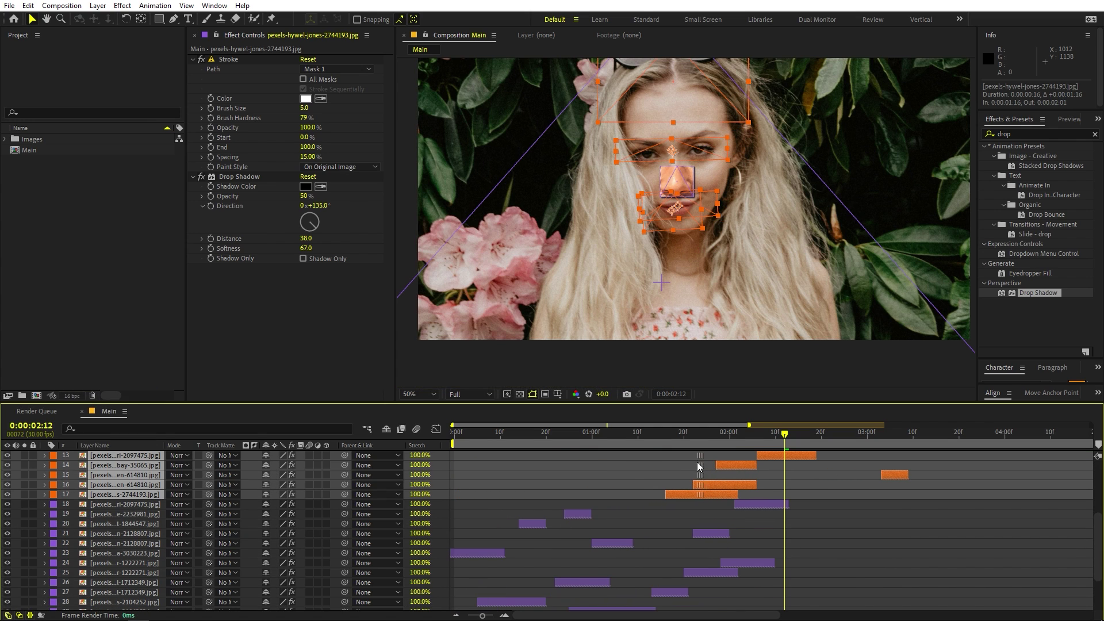
key(space)
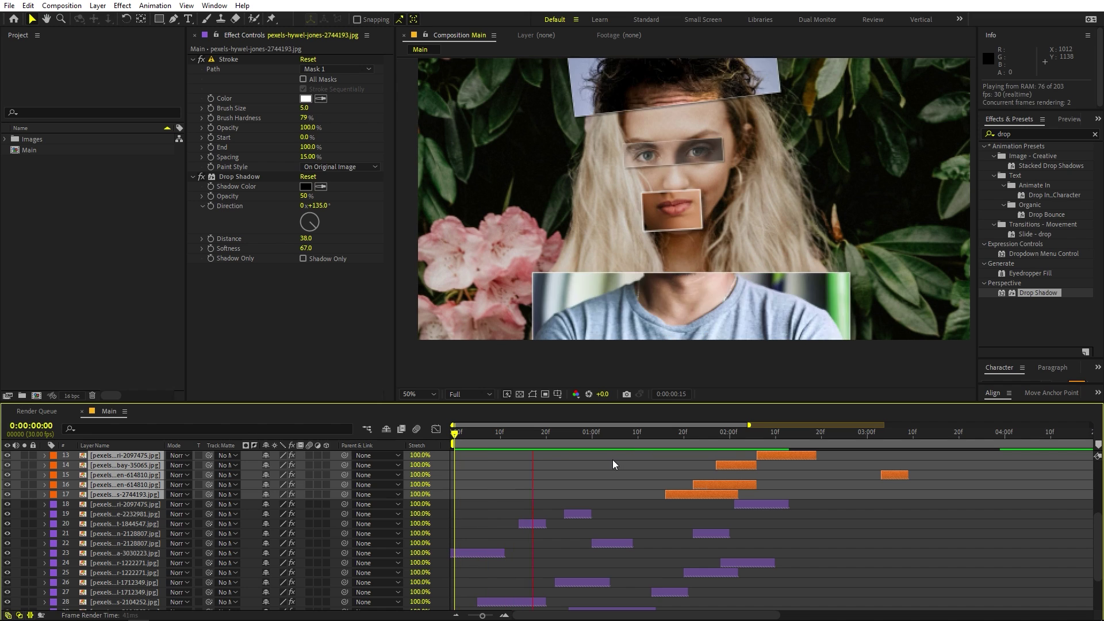
scroll(792, 512, up, 3)
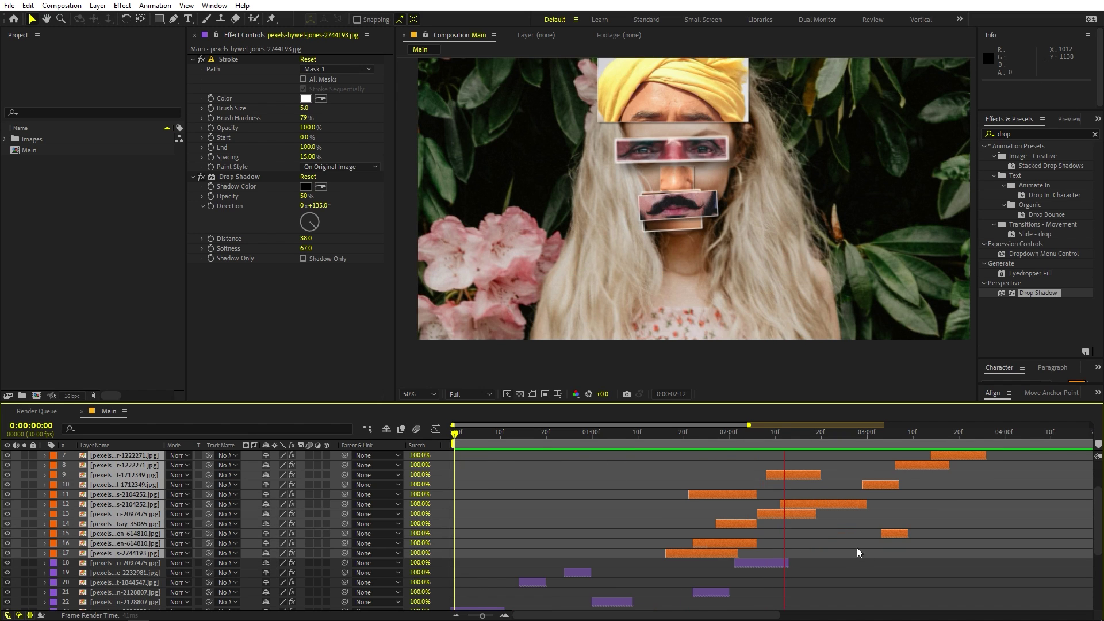
key(space)
Step: Re-stagger the orange strips, with layer 16 starting at 0:00:02:08 and layer 5 at 0:00:02:27, and preview the sequence
click(766, 487)
drag(805, 505, 784, 526)
click(726, 525)
drag(719, 547, 789, 551)
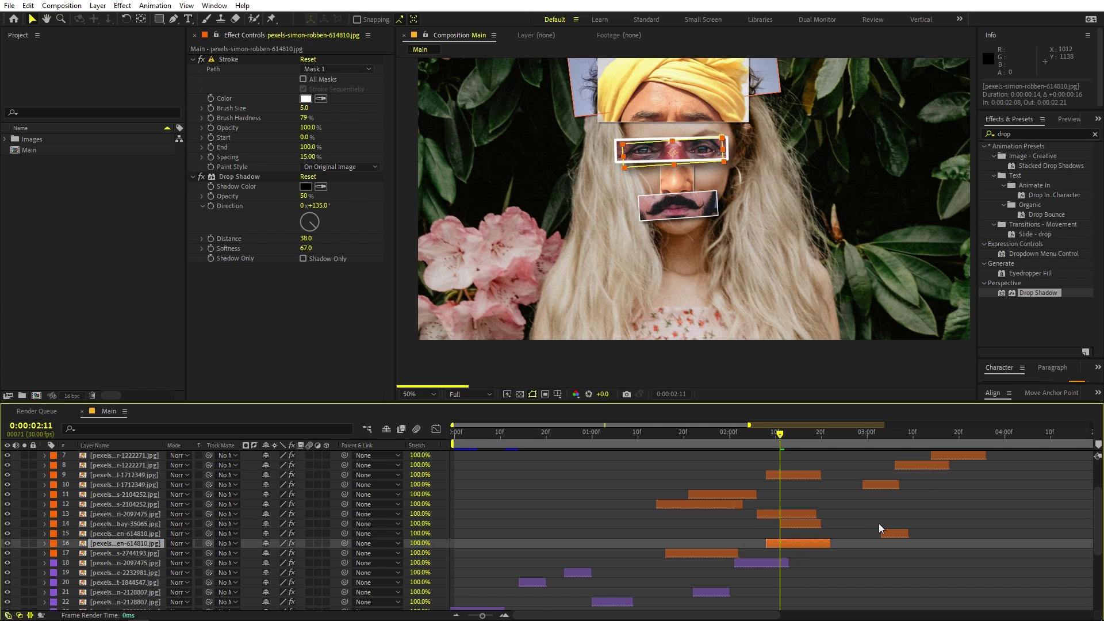
scroll(878, 524, up, 2)
drag(913, 489, 868, 468)
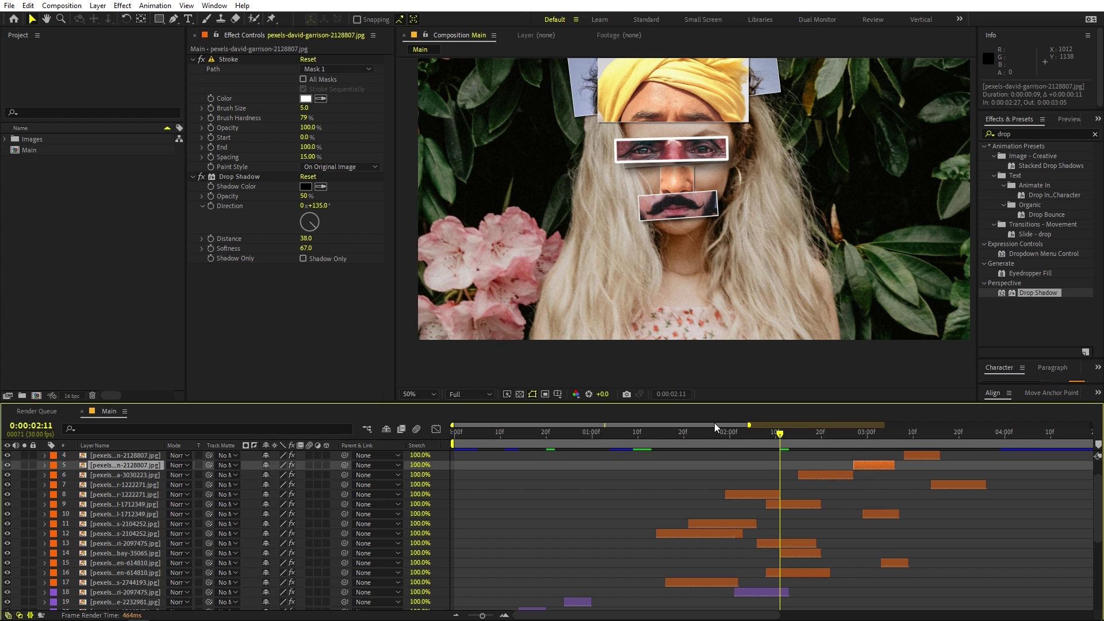
key(space)
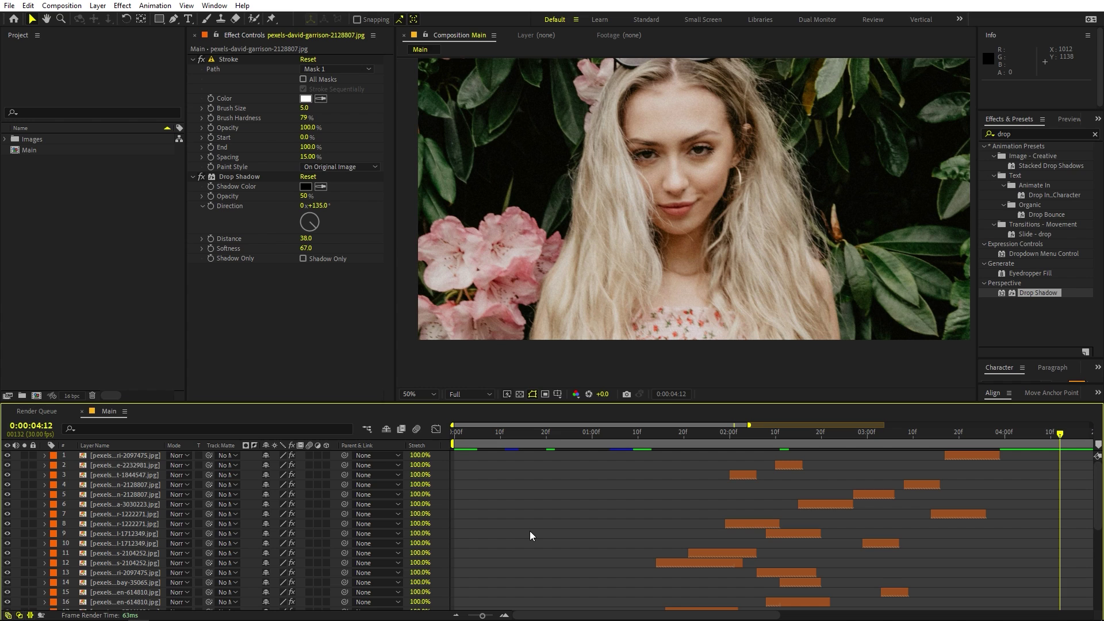
Step: Add a null object and parent all 35 image layers, including the base portrait, to it
click(97, 5)
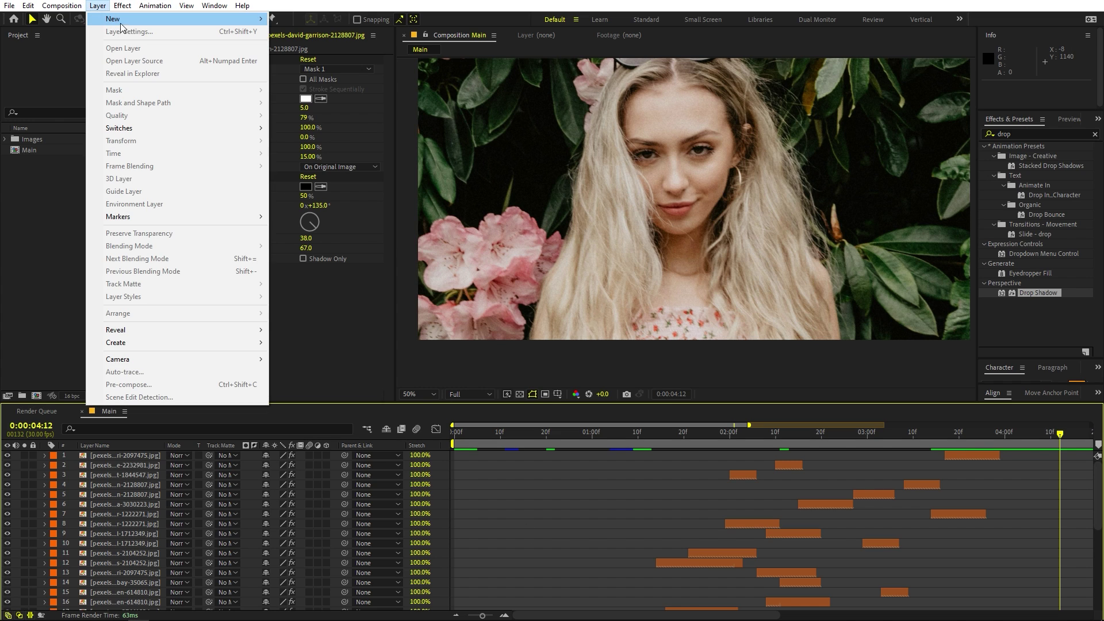
mouse_move(127, 20)
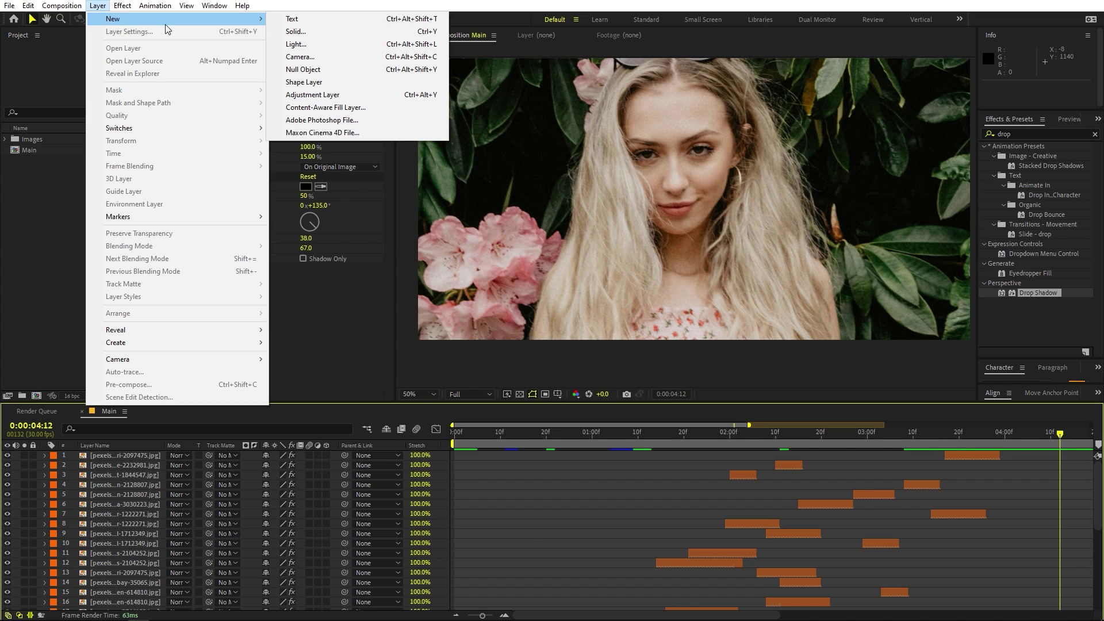
click(299, 70)
click(111, 464)
scroll(150, 500, down, 7)
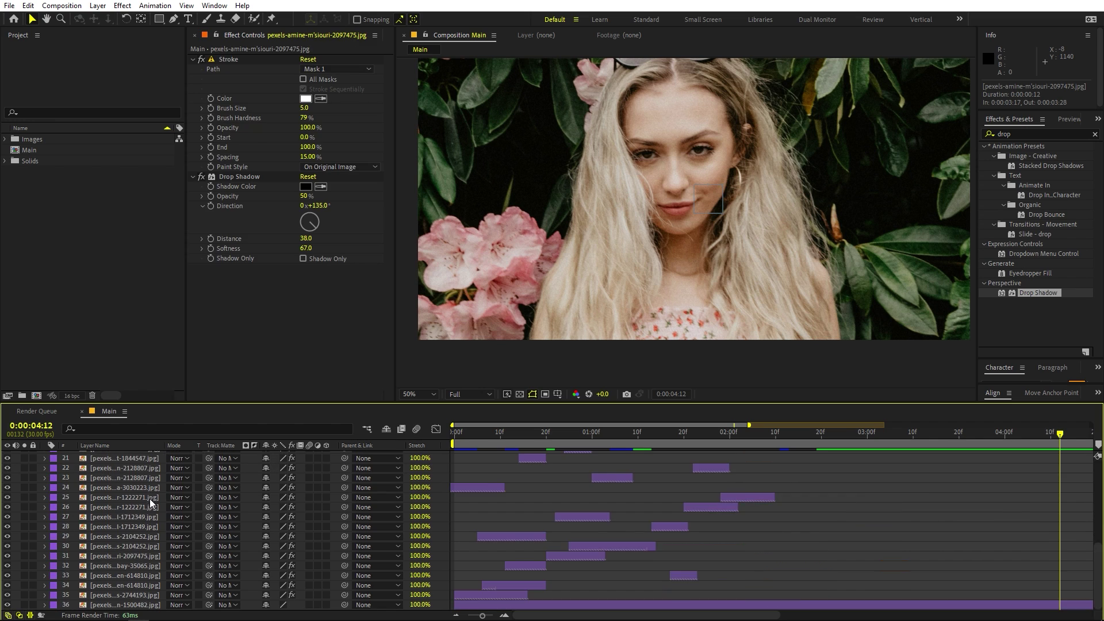
shift+click(134, 606)
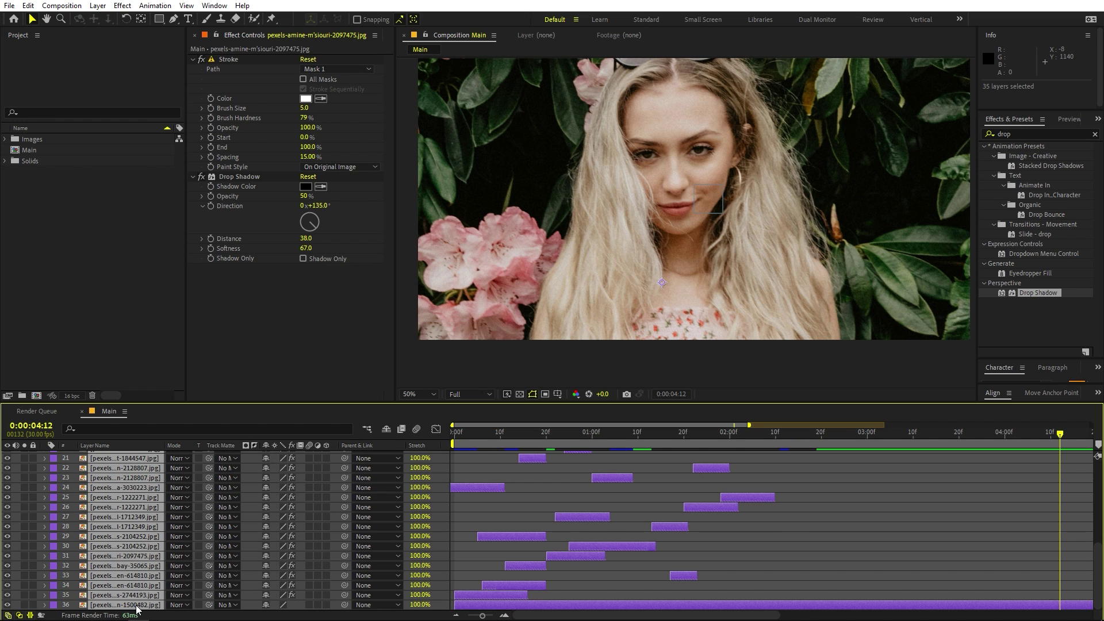
scroll(168, 554, up, 5)
drag(345, 463, 121, 452)
Step: Keyframe the null's scale from 100% at 0:00:00:00 to a larger value at 0:00:03:28, and preview the slow zoom
click(121, 452)
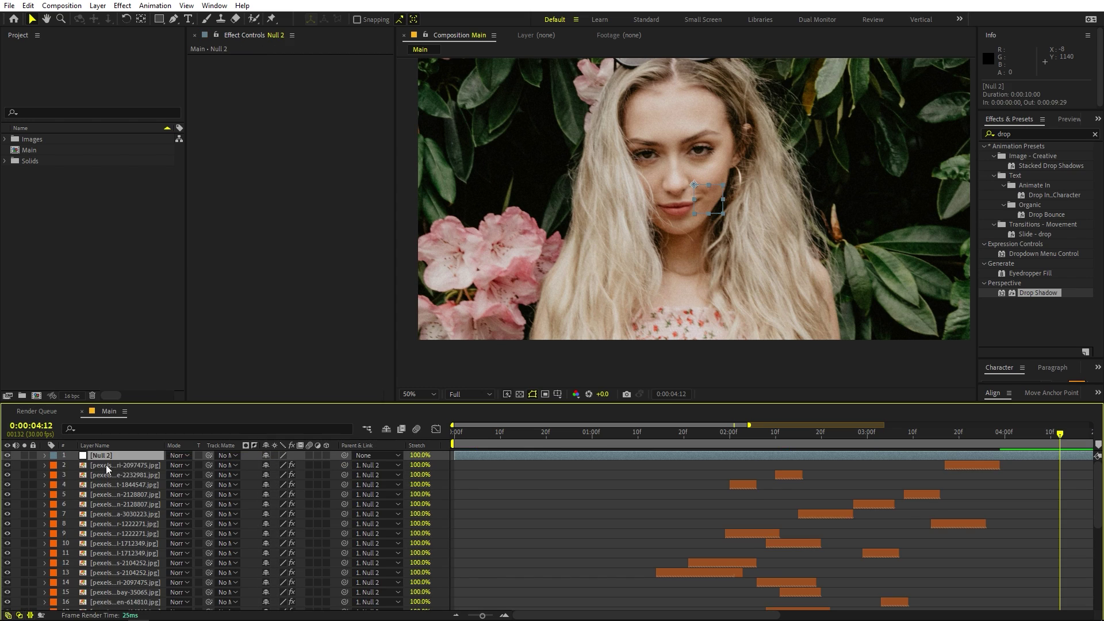
key(s)
key(Home)
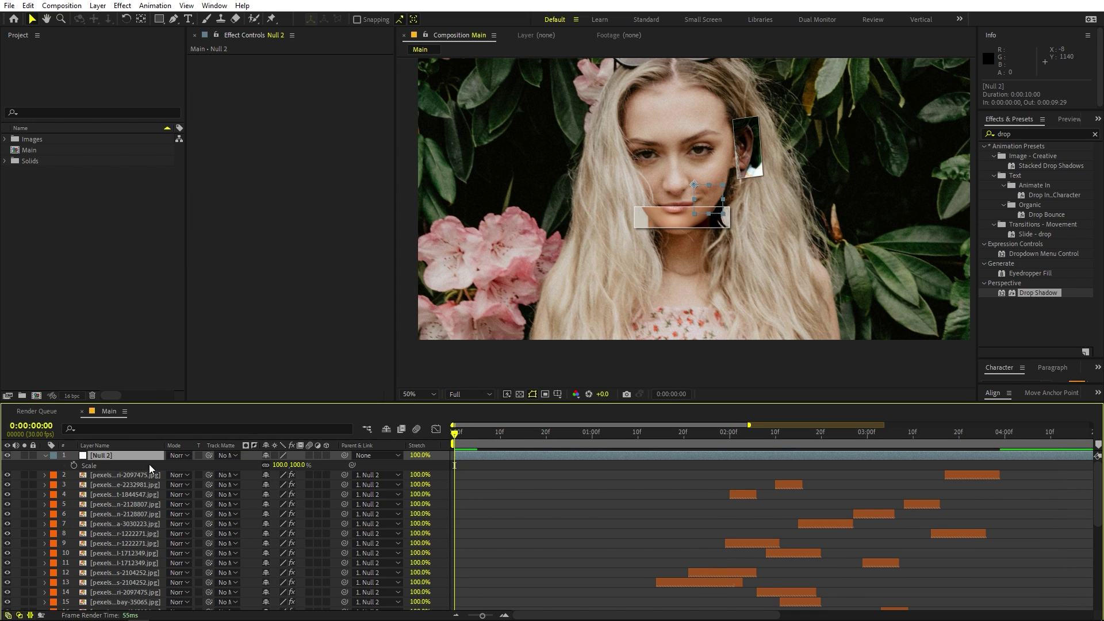
click(74, 465)
drag(626, 433, 997, 446)
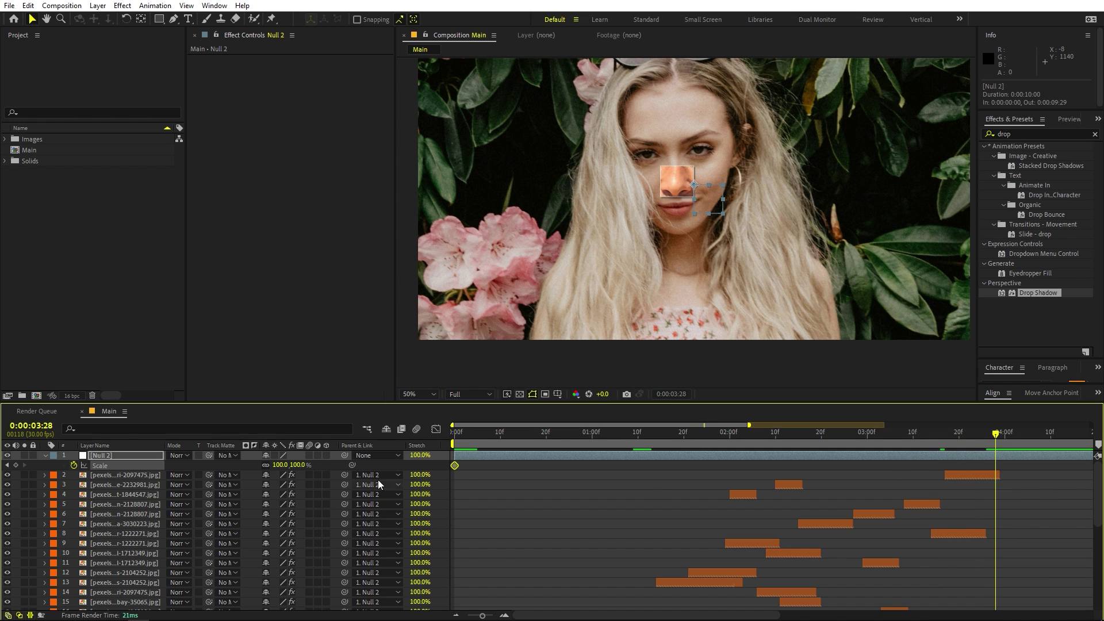
drag(282, 465, 487, 441)
key(space)
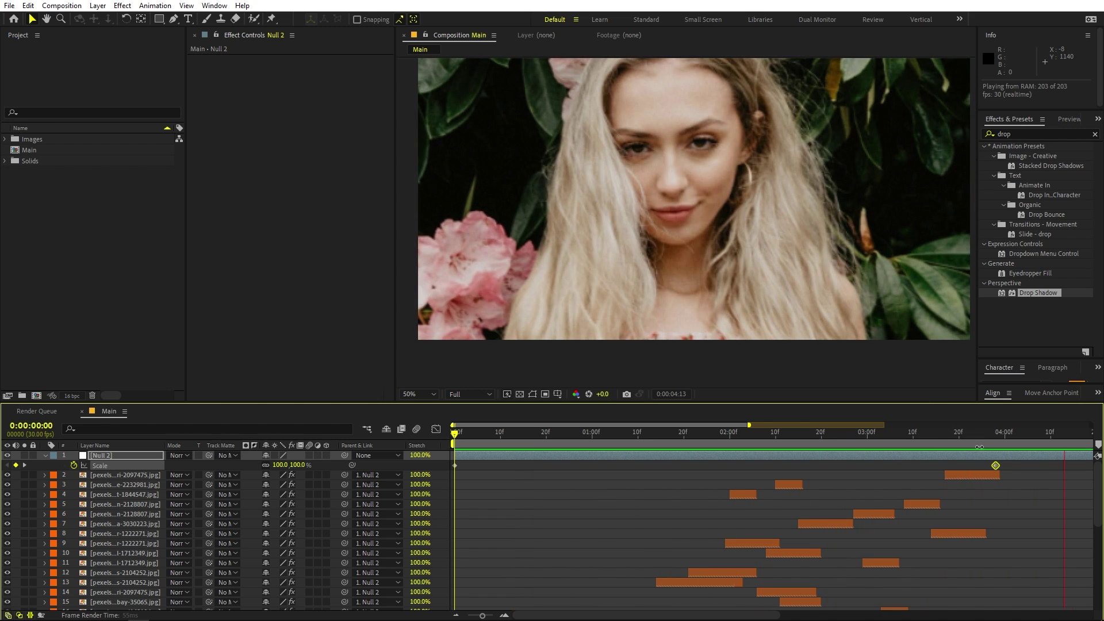
key(space)
drag(981, 436, 942, 468)
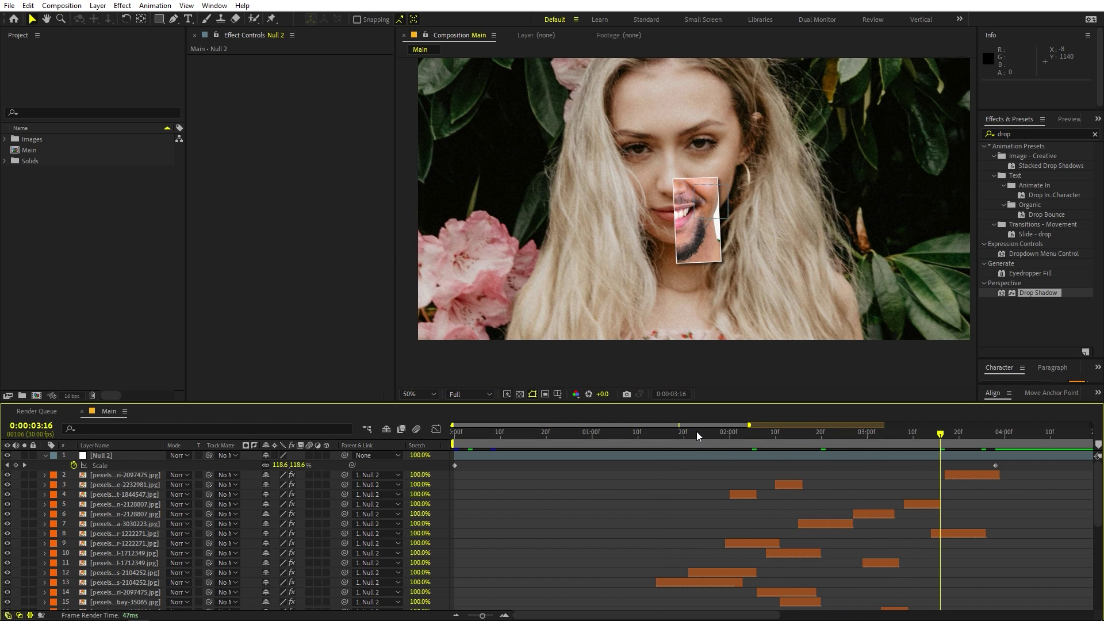
drag(696, 433, 366, 433)
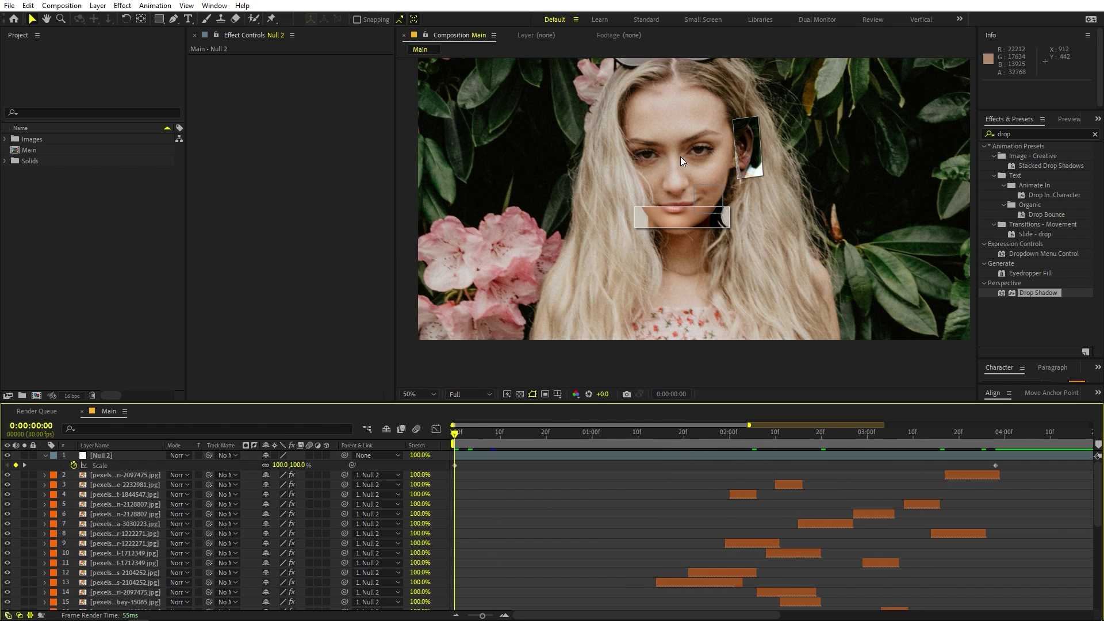
Step: Switch to the Assets folder in File Explorer and view the crumpled-paper image and video (1080p).mp4
key(alt+Tab)
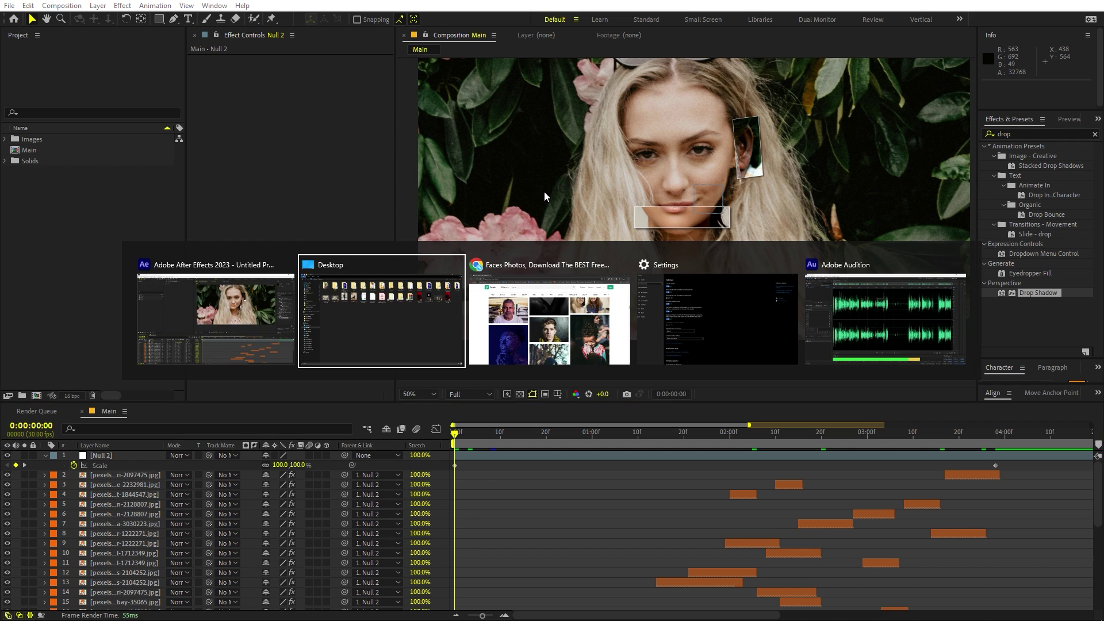
click(168, 92)
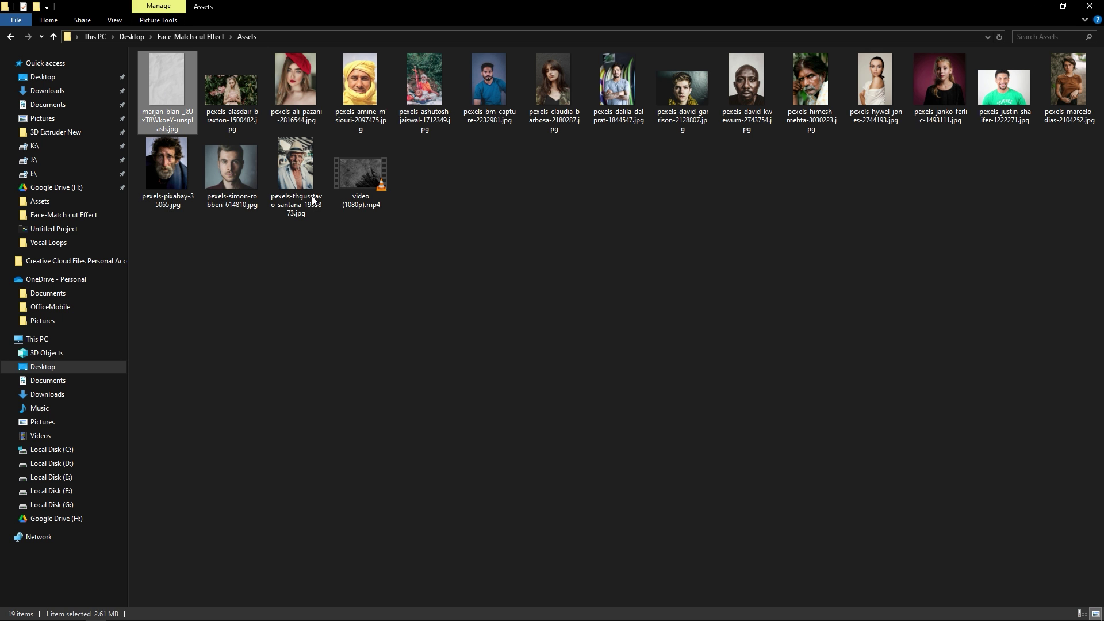
key(Return)
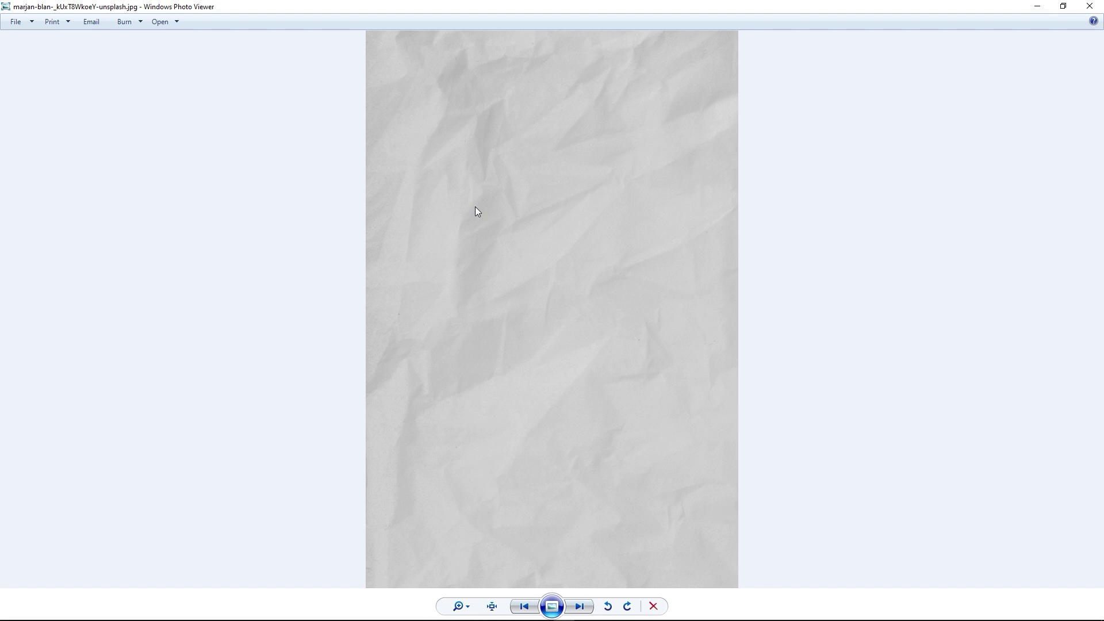
key(alt+F4)
double_click(367, 195)
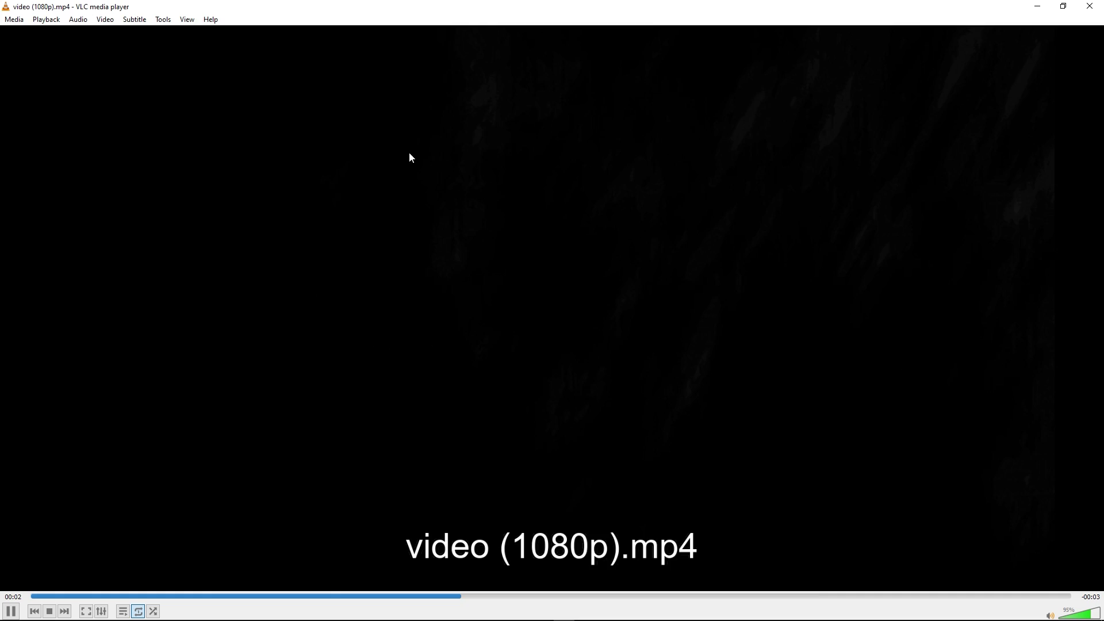
click(1089, 6)
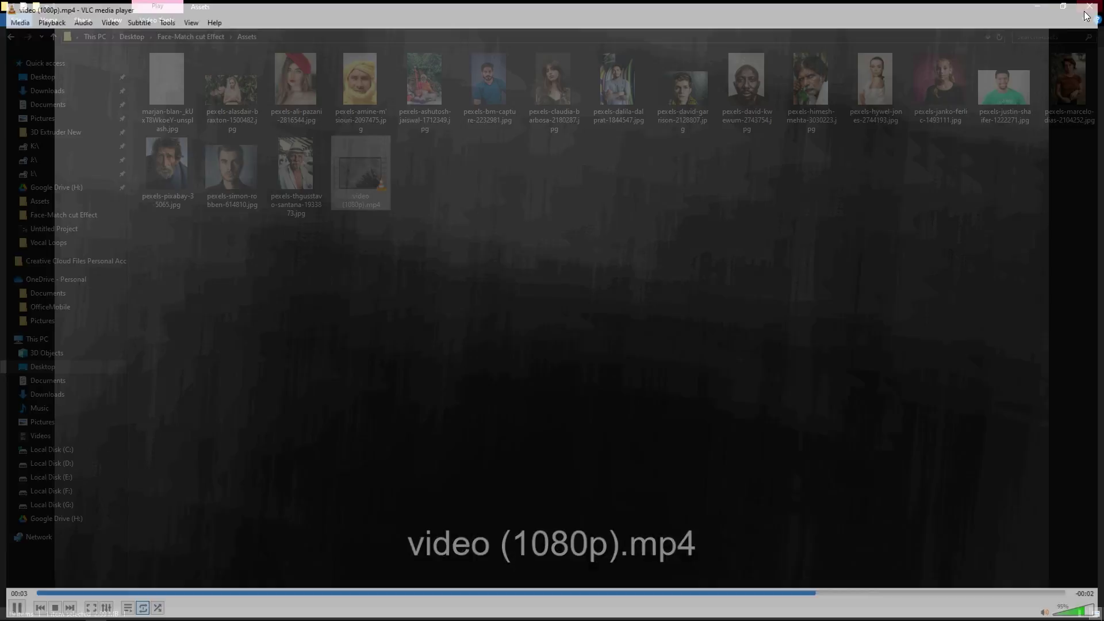
Step: Import the crumpled-paper image and video (1080p).mp4 from the Assets folder into the After Effects project
click(343, 247)
click(368, 198)
ctrl+click(173, 92)
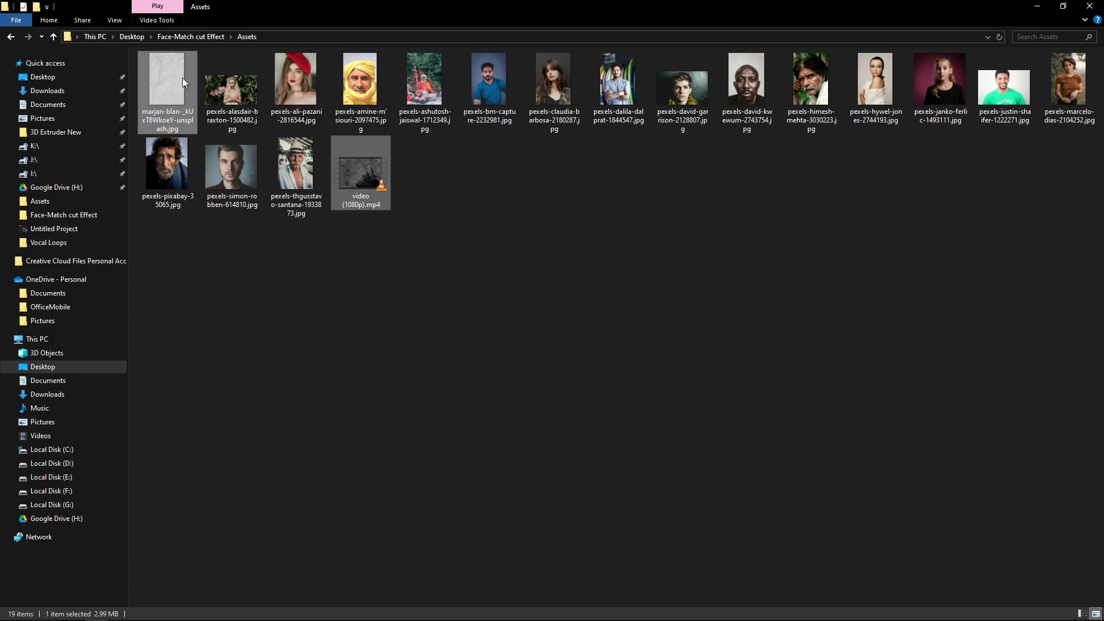
drag(179, 104, 80, 252)
key(alt+Tab)
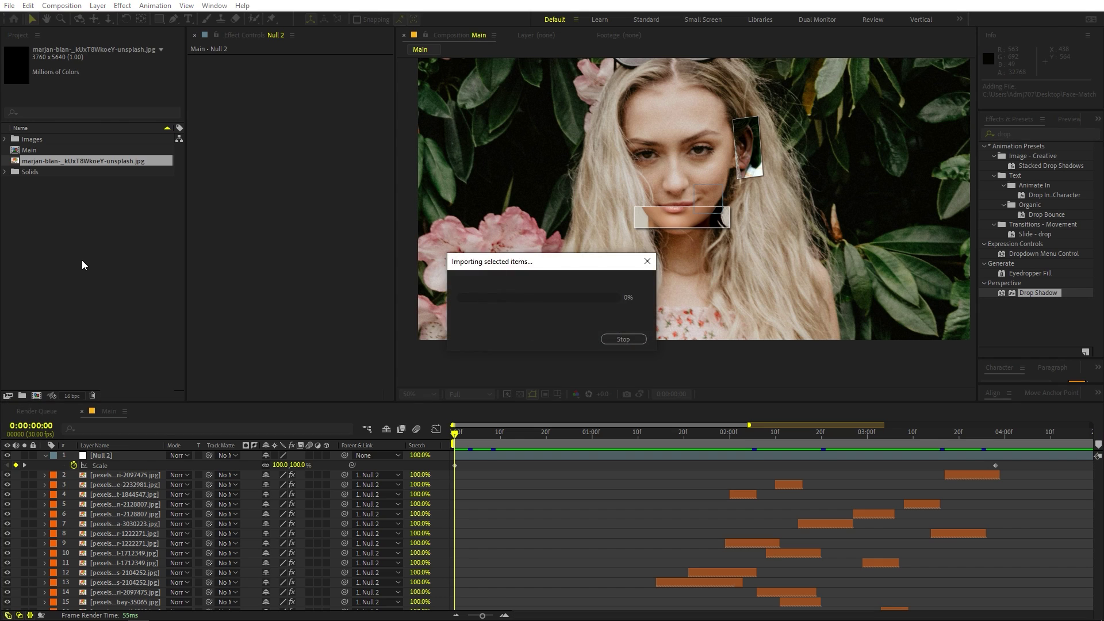
click(76, 161)
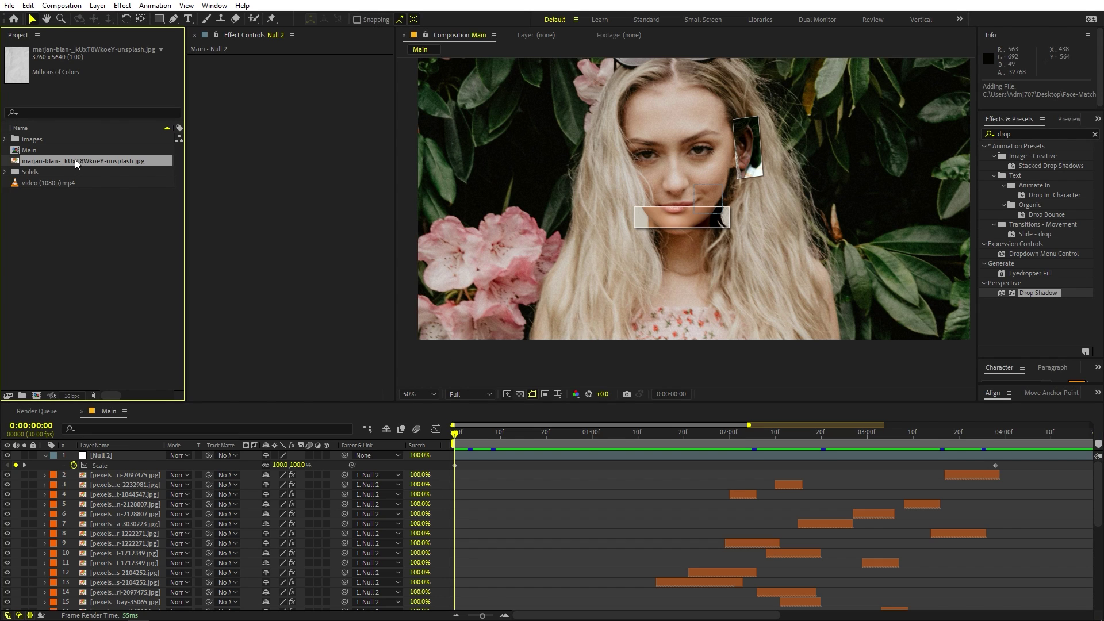
Step: Add the crumpled-paper image above all layers in the Main composition, shrink it and rotate it to 90°
drag(53, 161, 125, 455)
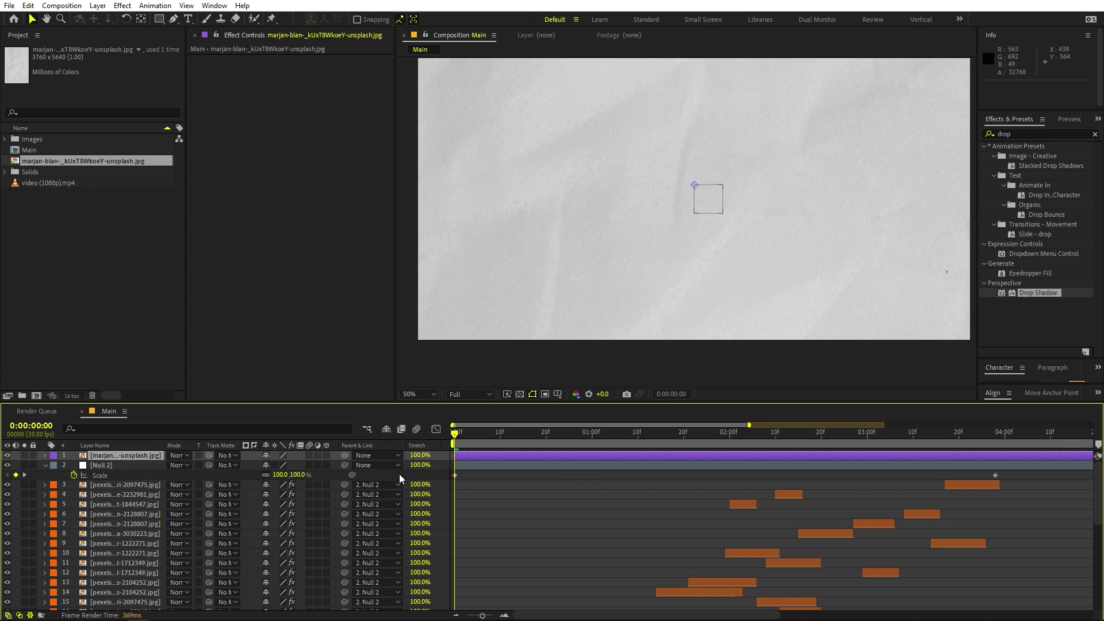
key(s)
drag(280, 464, 432, 530)
key(r)
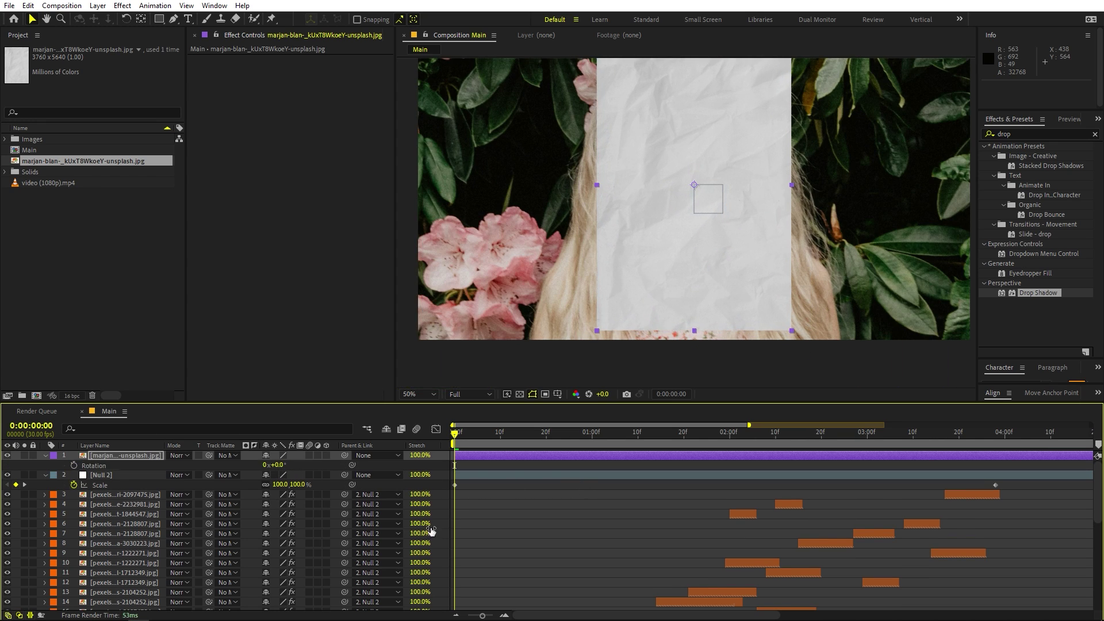
click(283, 464)
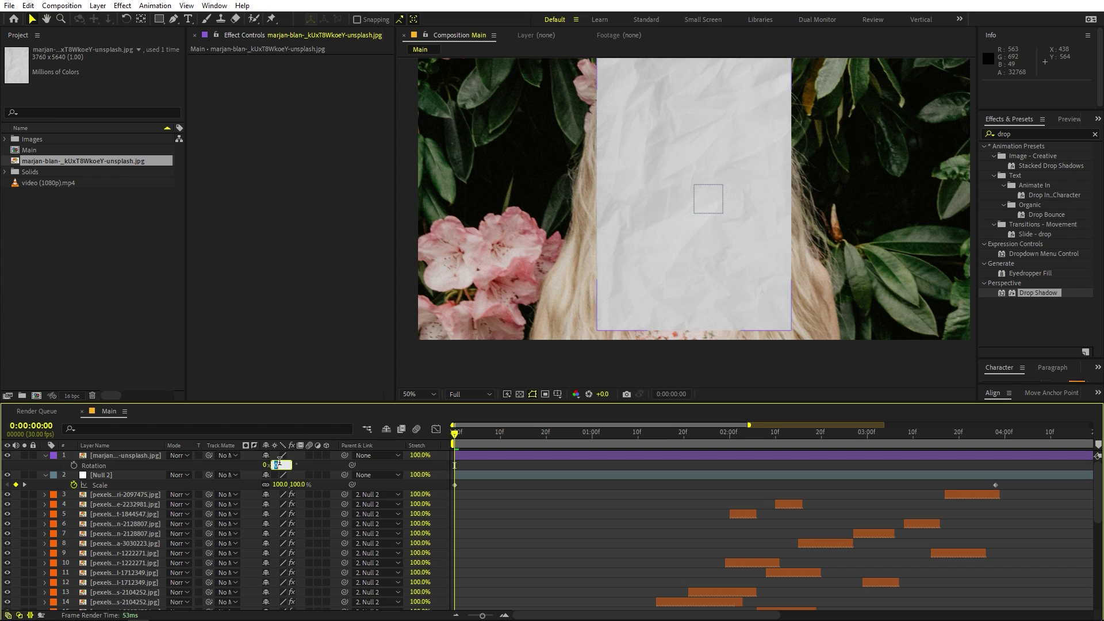
text(90)
key(Return)
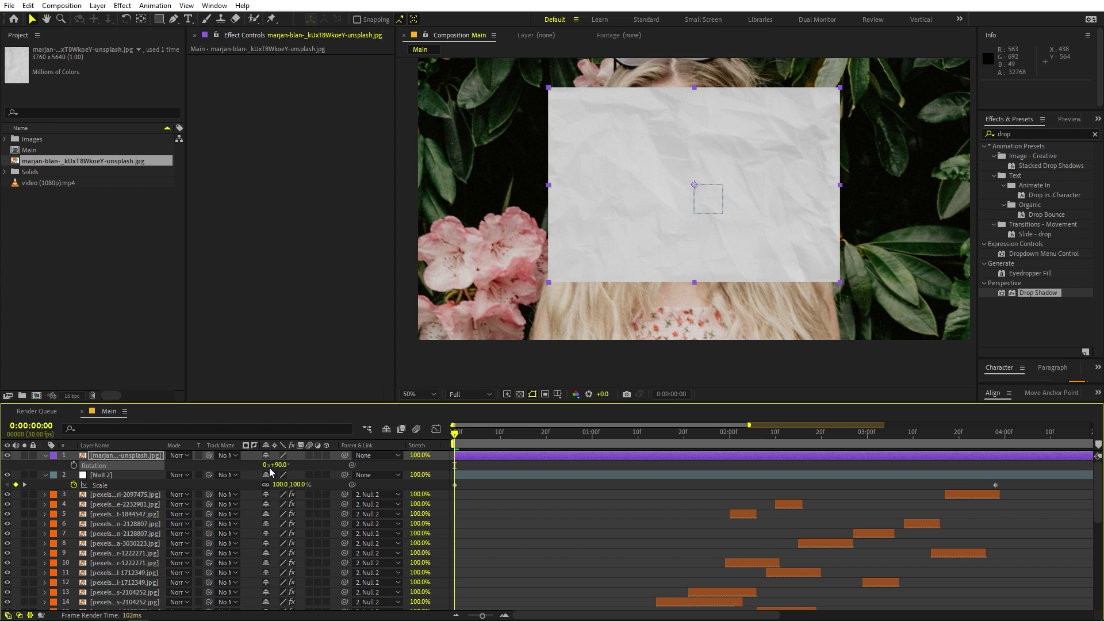
Step: Scale the rotated paper layer to 35.1% so that it covers the whole frame
key(s)
drag(278, 465, 371, 475)
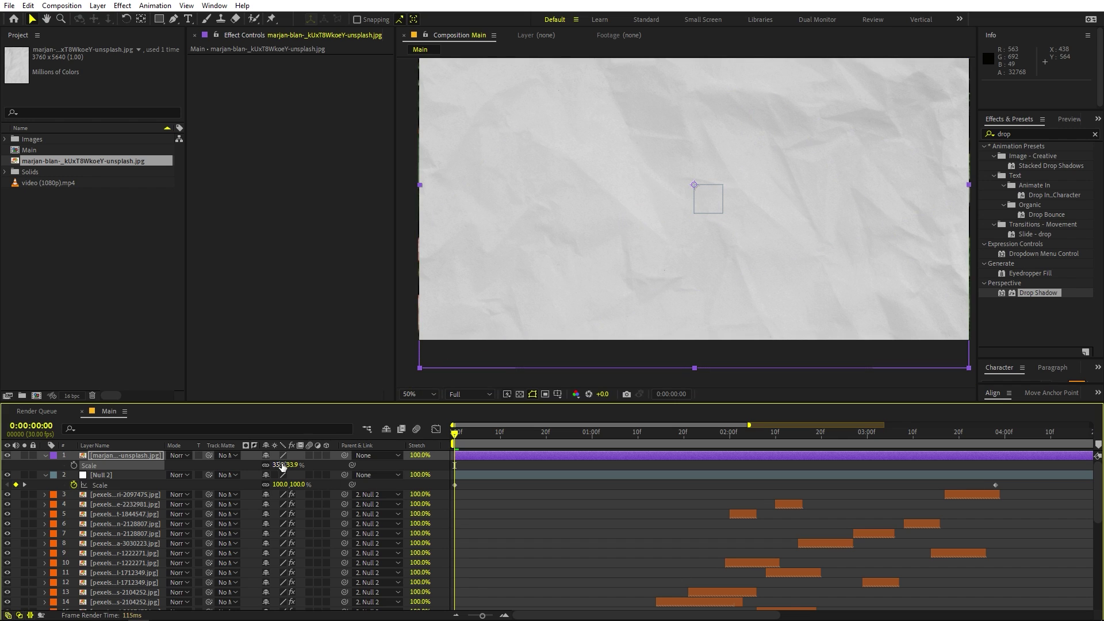
drag(279, 464, 284, 467)
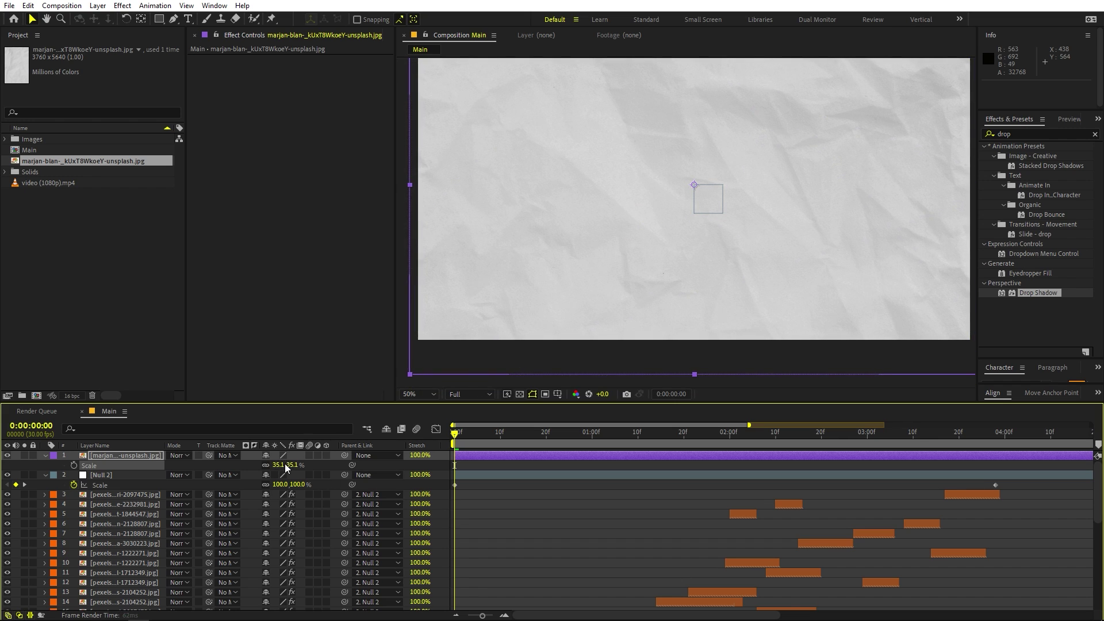
Step: Pre-compose the paper layer as "Paper", moving all attributes into the new composition
click(453, 456)
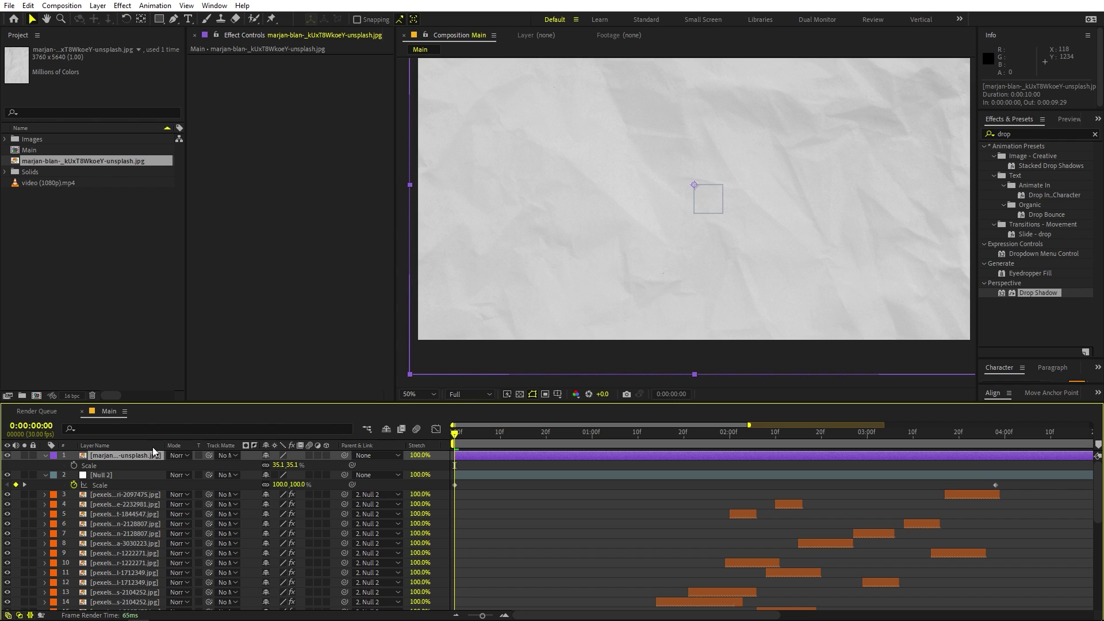
right_click(131, 454)
click(175, 378)
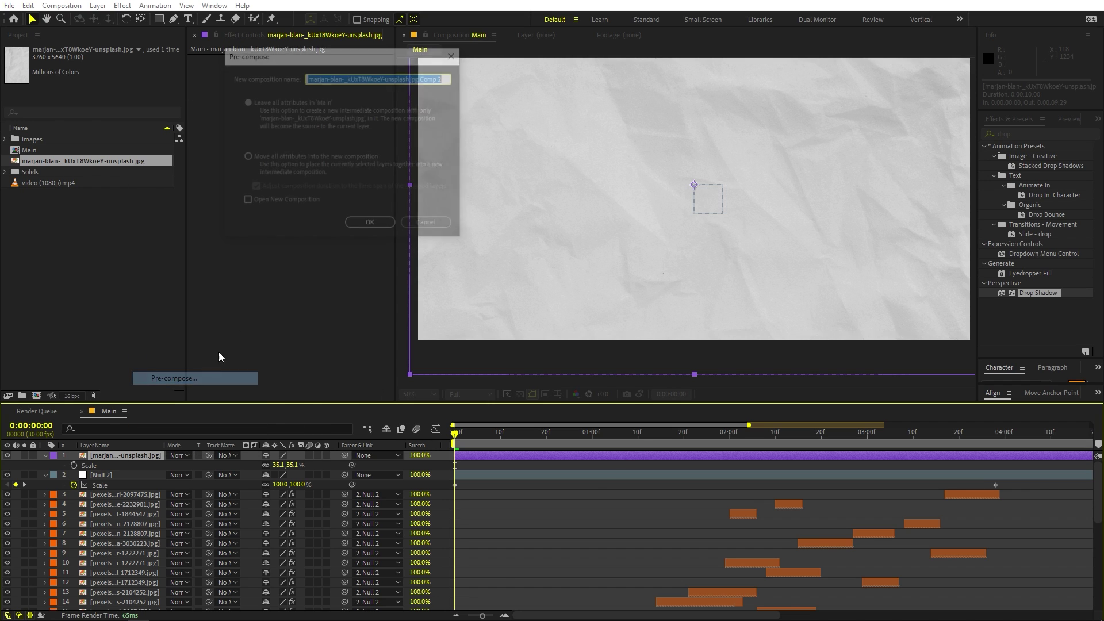
click(267, 155)
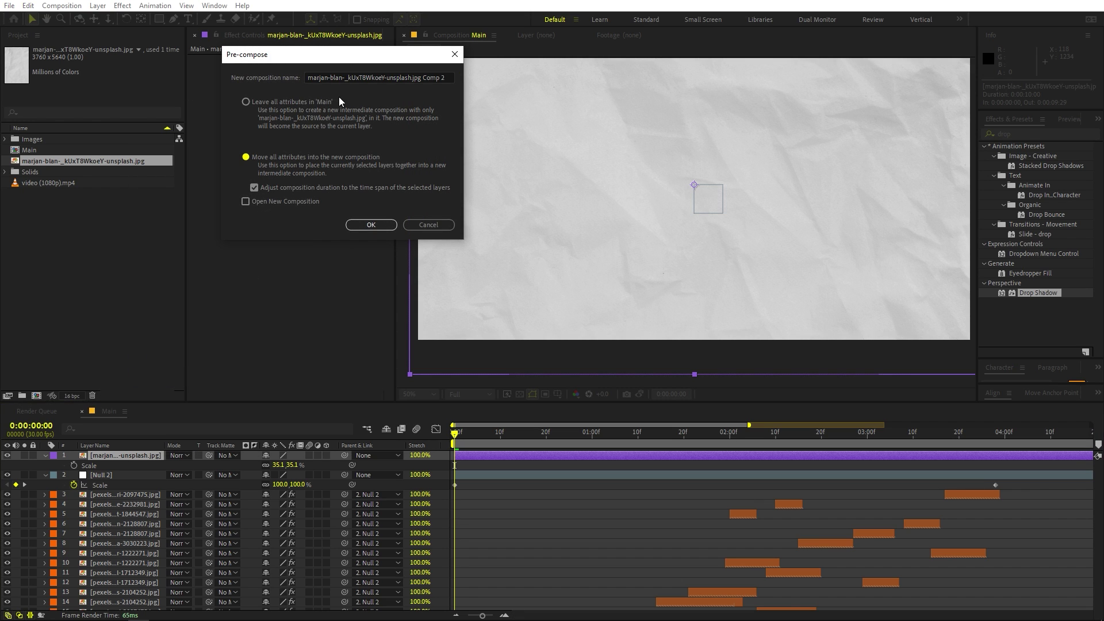
click(344, 78)
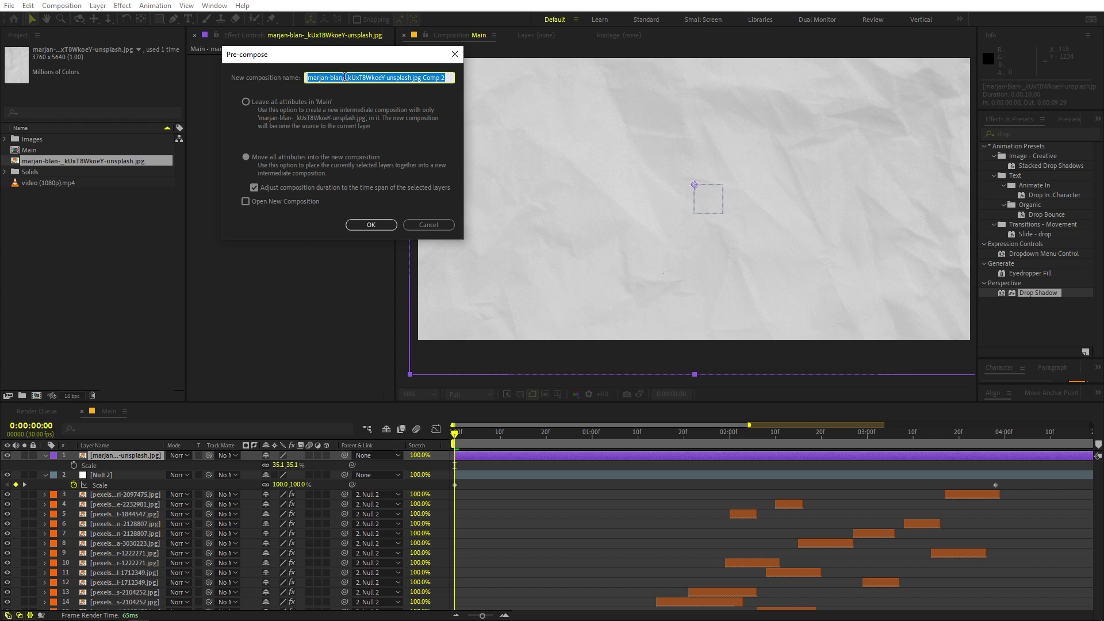
text(Paper)
key(Return)
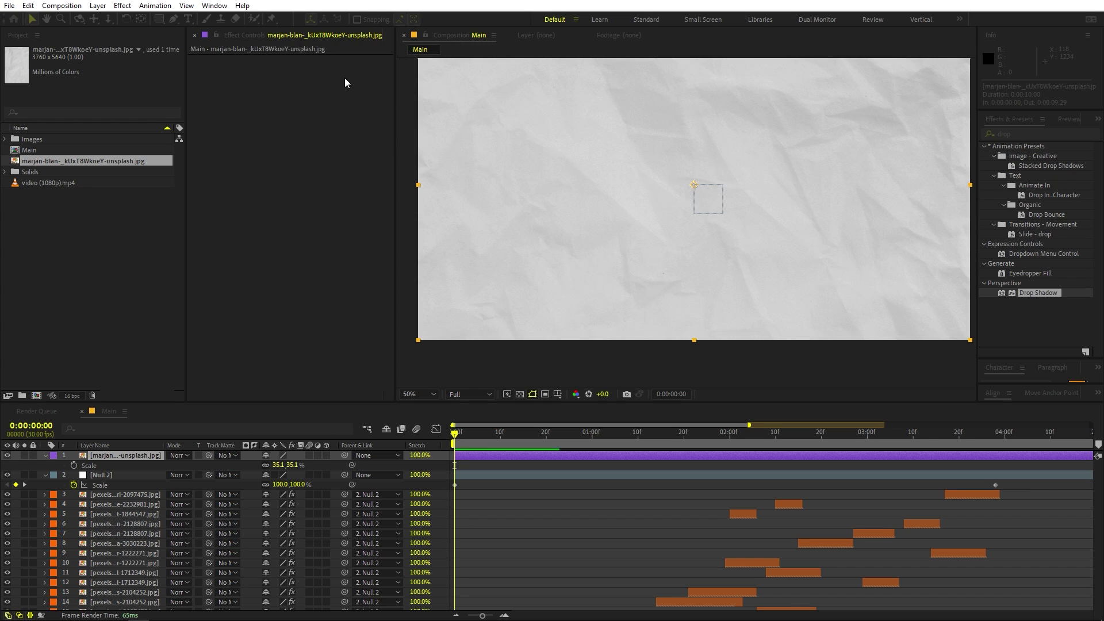
Step: Open the Paper composition, split the paper layer at 0:00:00:05 and set the second piece's rotation to 270°
double_click(114, 455)
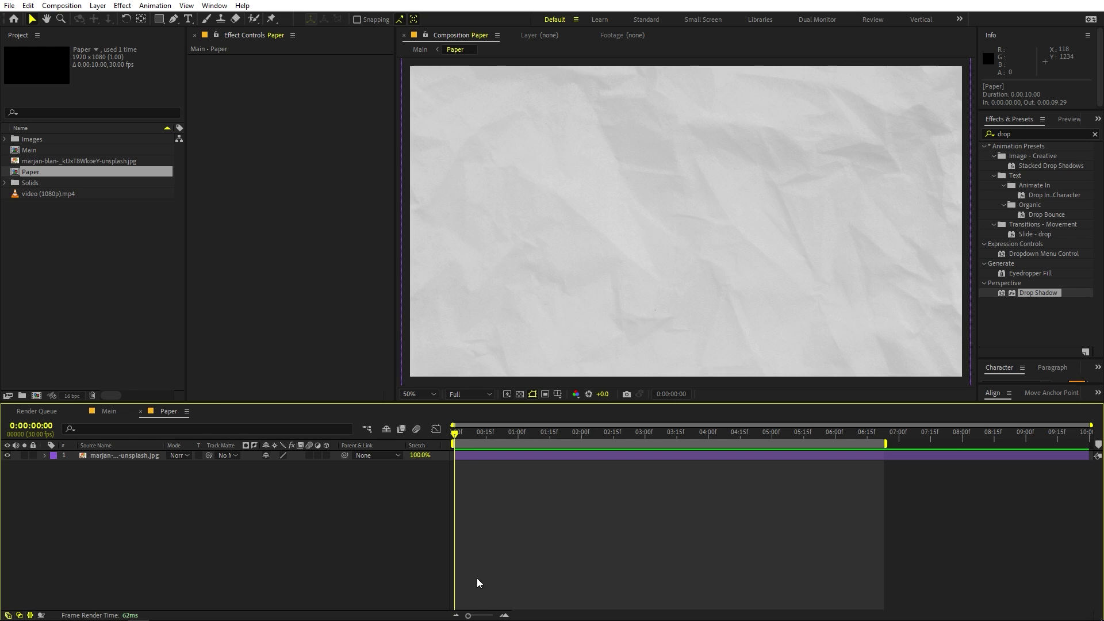
drag(472, 616, 498, 617)
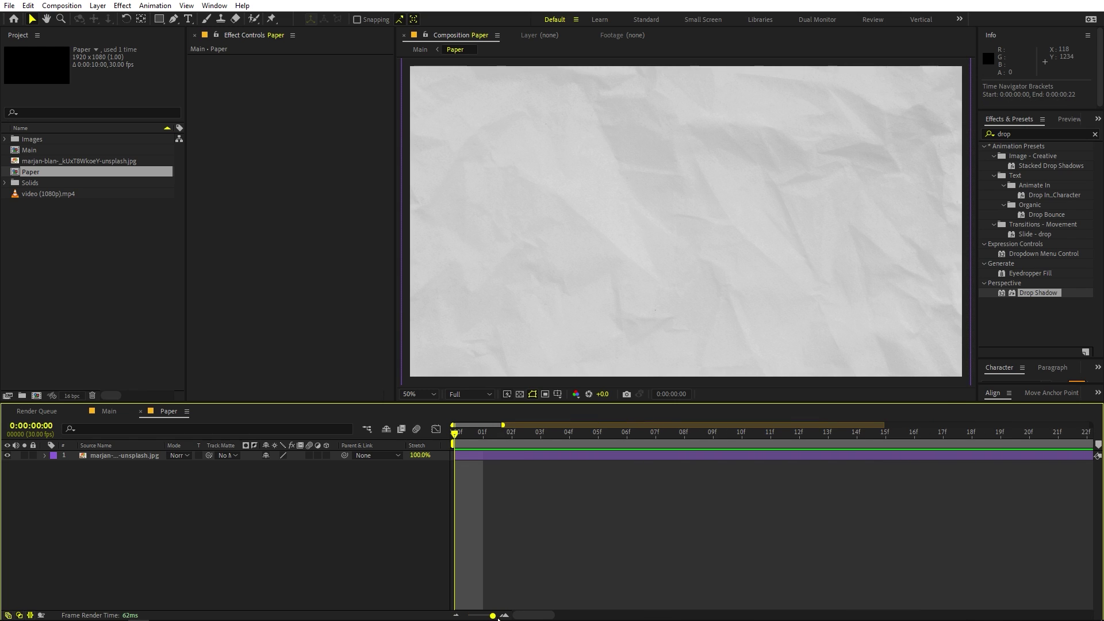
drag(501, 438, 604, 446)
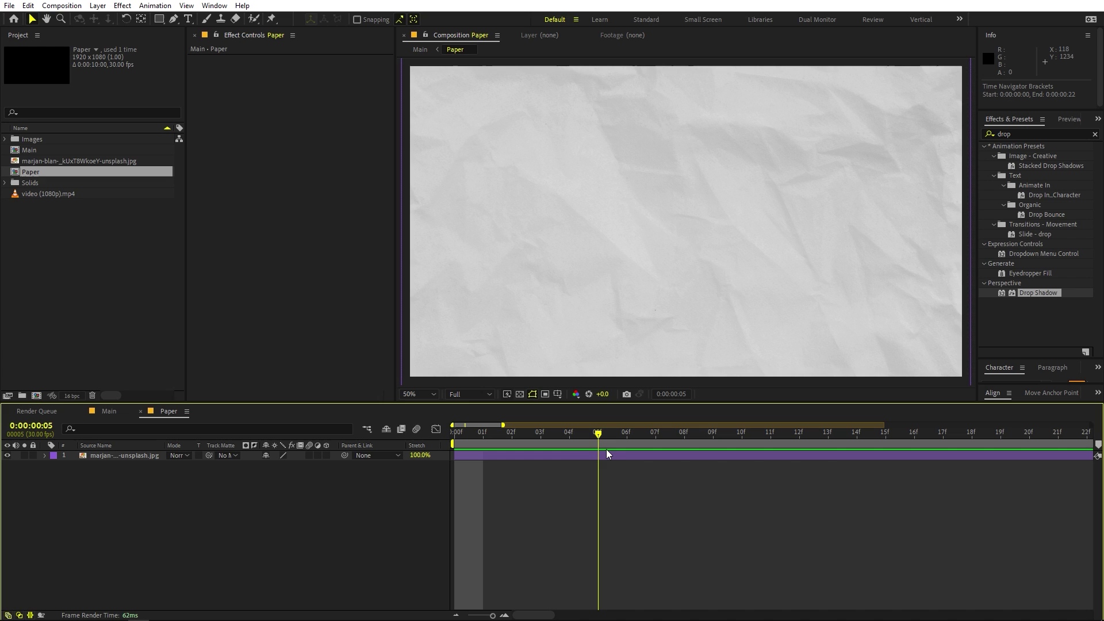
click(603, 454)
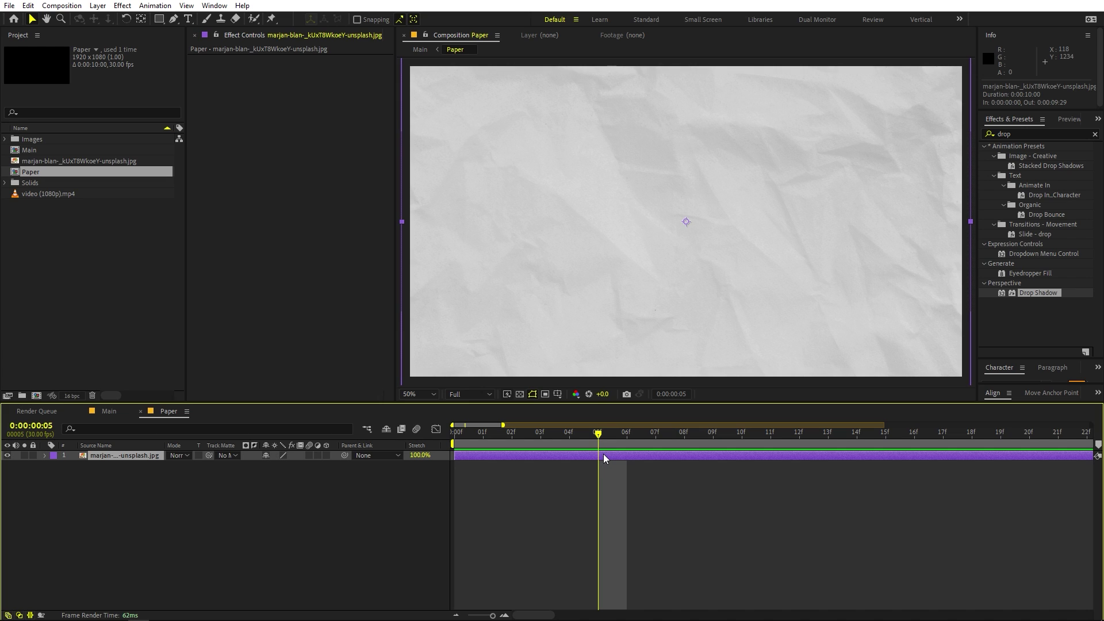
key(ctrl+shift+d)
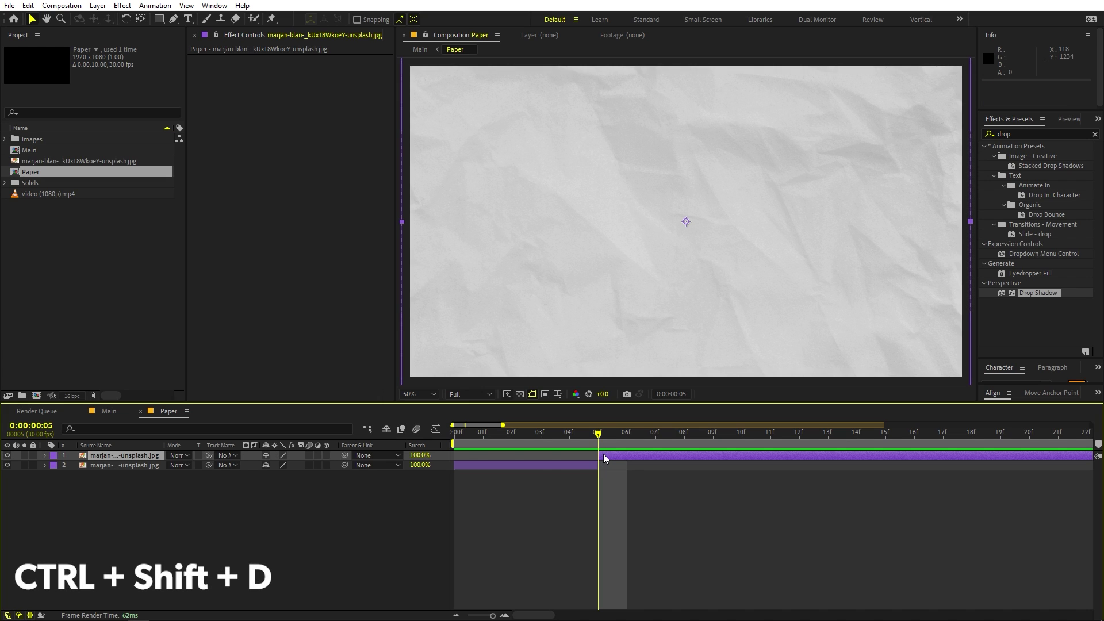
key(r)
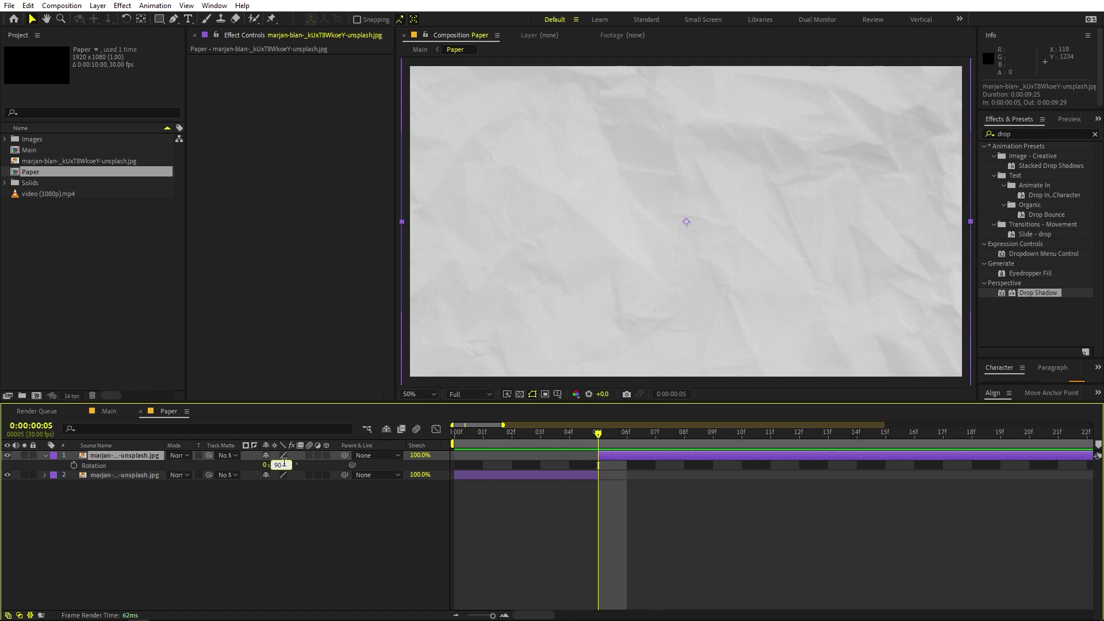
key(Return)
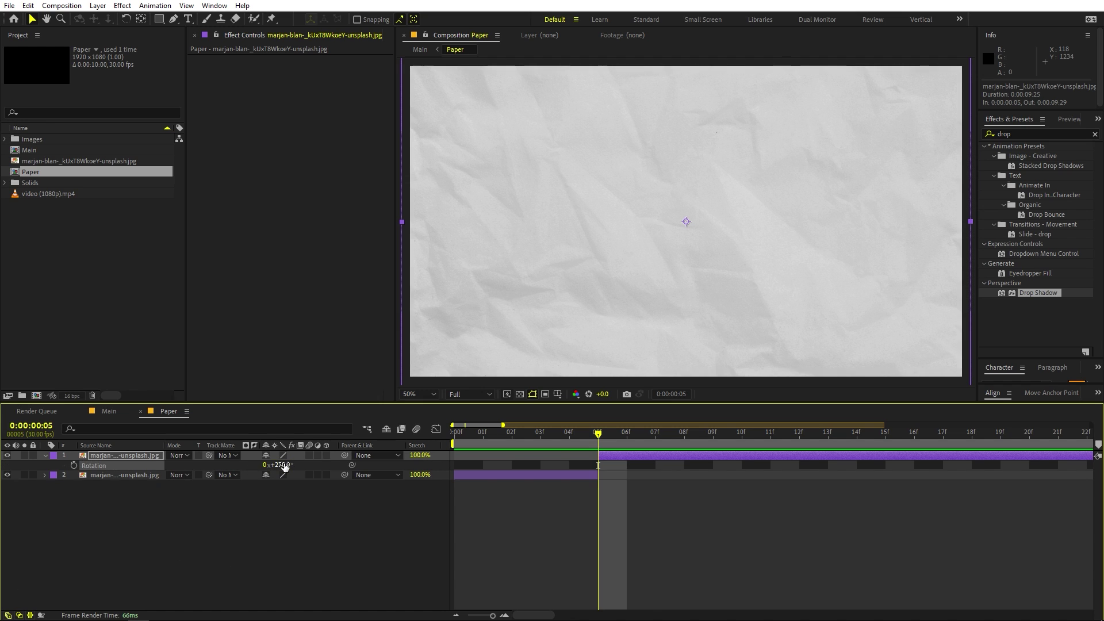
Step: Split the paper layer at 0:00:00:10, scale the new piece to 64.7% and move it to about 302, 1182
drag(619, 438, 745, 458)
click(753, 457)
key(ctrl+shift+d)
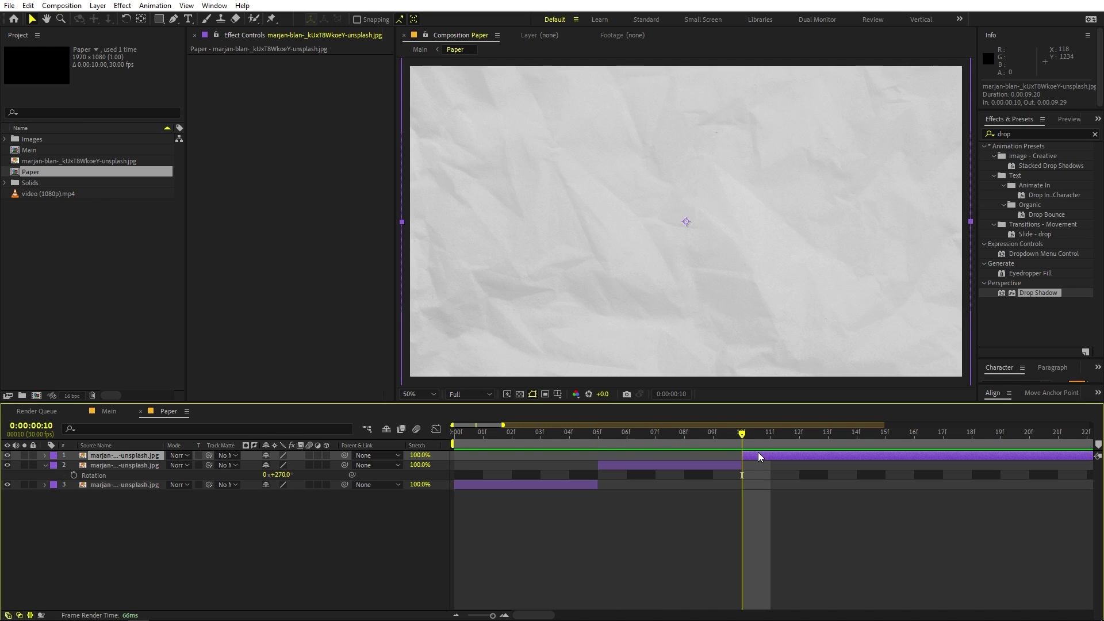
key(s)
drag(280, 467, 298, 467)
drag(742, 210, 552, 392)
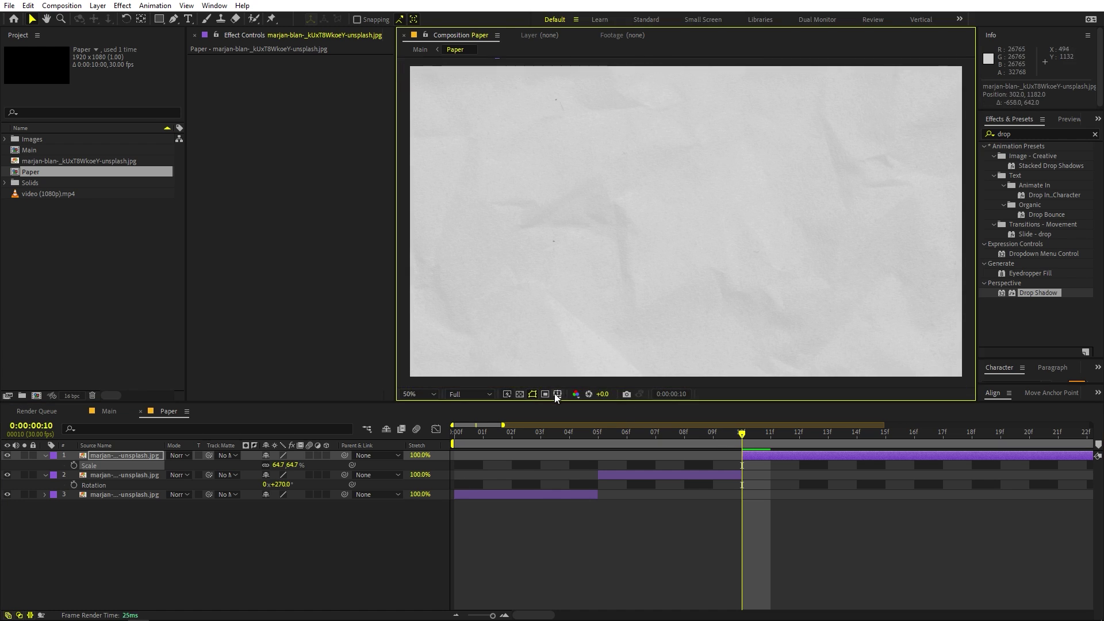
Step: Split the paper layer at 0:00:00:15 and reposition the new piece to about 1536, 196
click(790, 440)
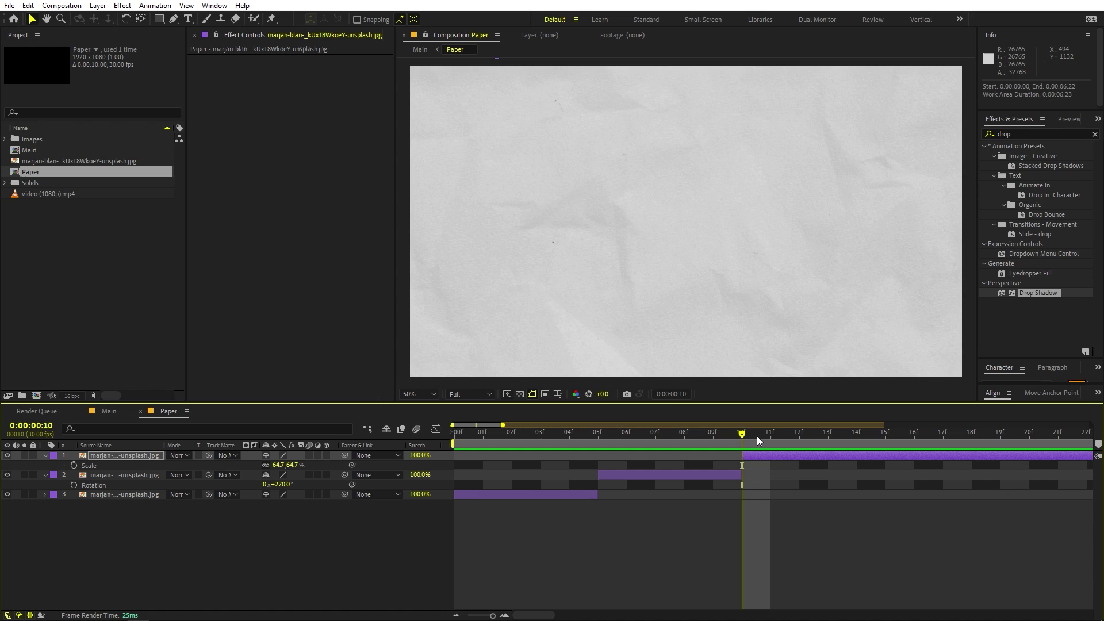
drag(754, 438, 888, 440)
key(ctrl+shift+d)
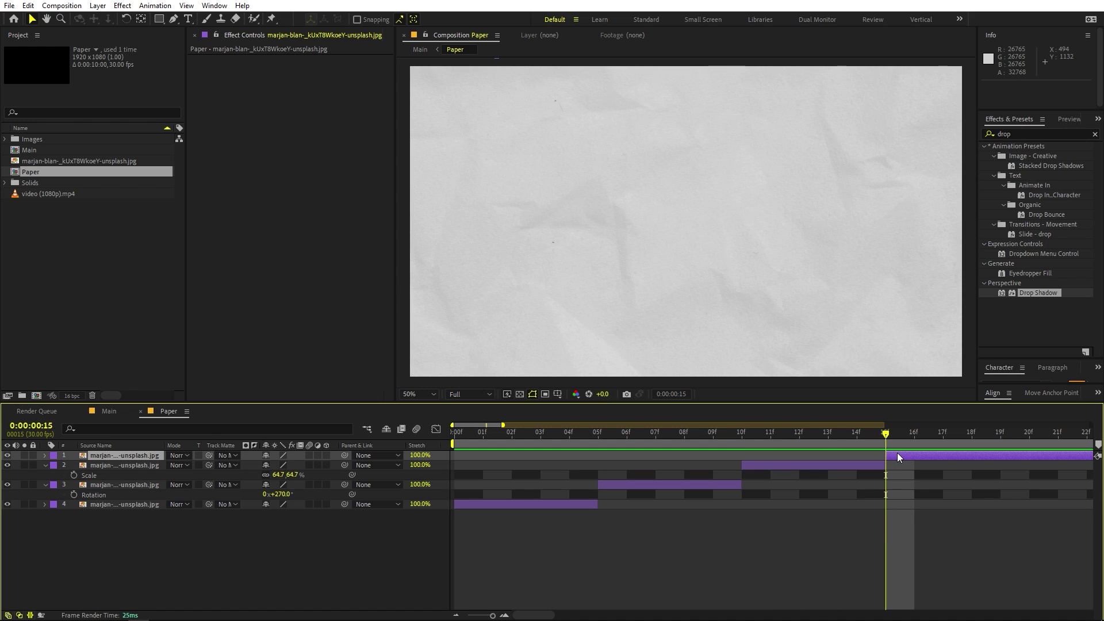
drag(621, 249, 729, 176)
drag(506, 288, 566, 254)
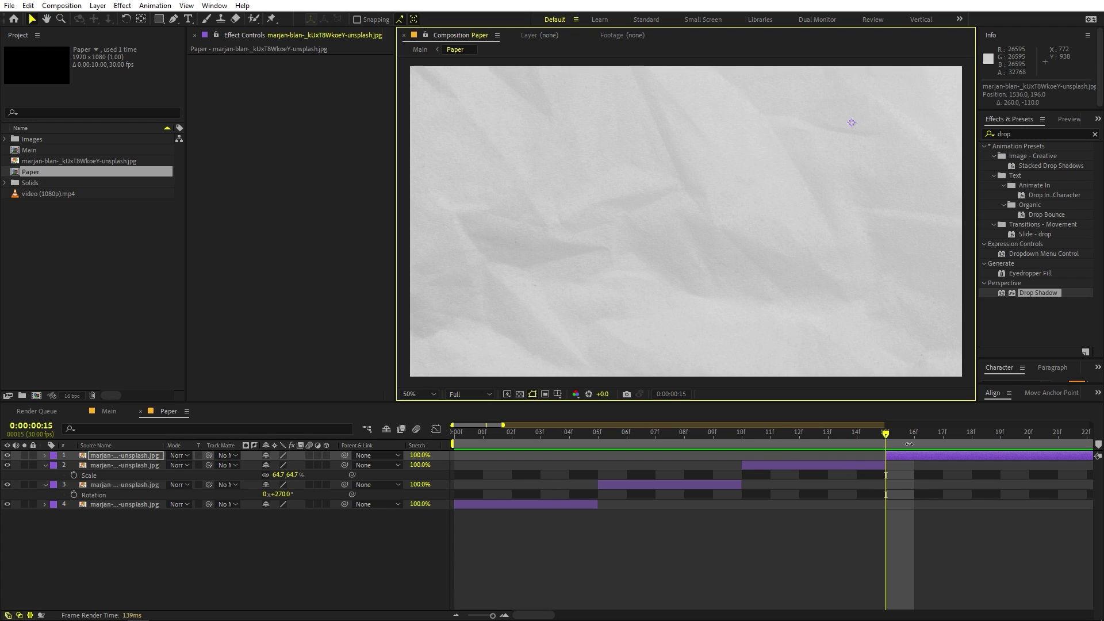
Step: Split the paper layer at 0:00:00:20 and reposition the new piece to about 238, -52
drag(1001, 434, 1037, 434)
key(ctrl+shift+d)
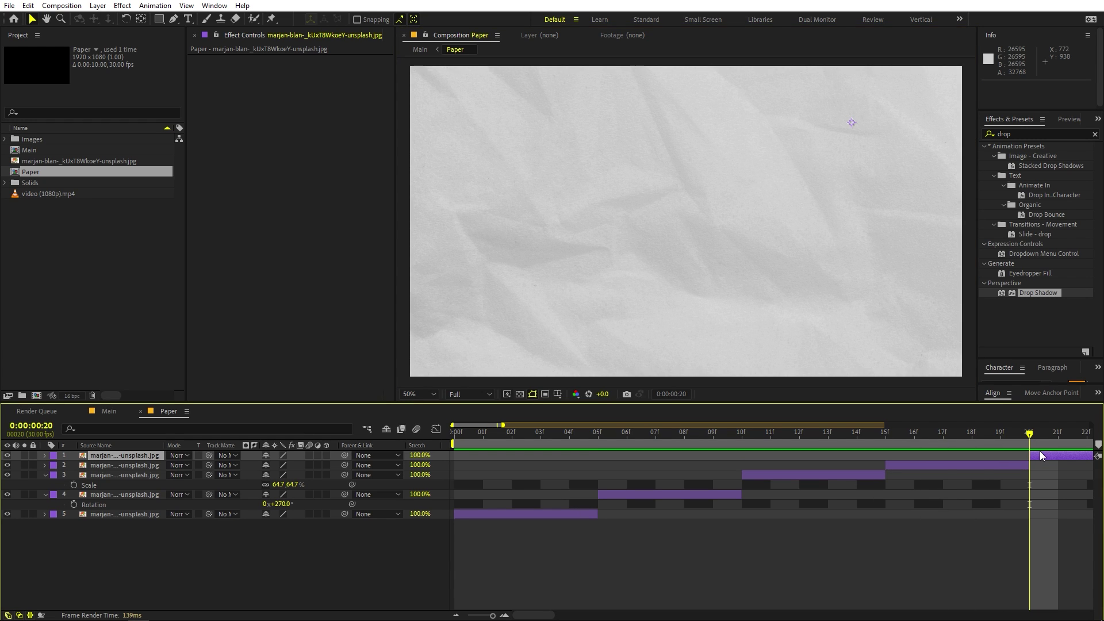
scroll(904, 515, down, 5)
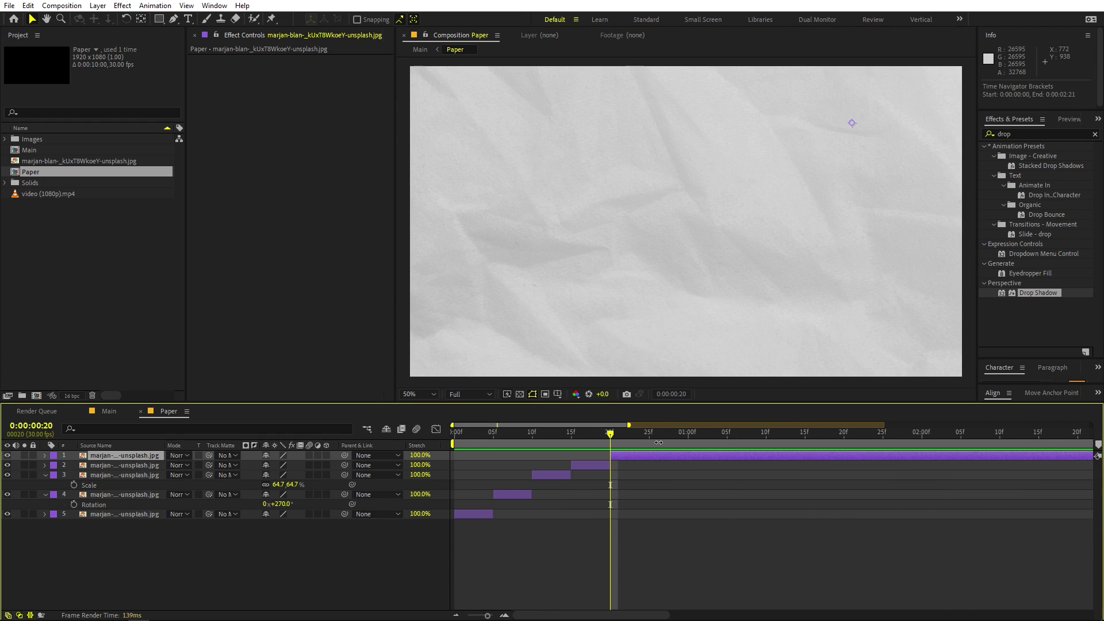
drag(679, 299, 596, 319)
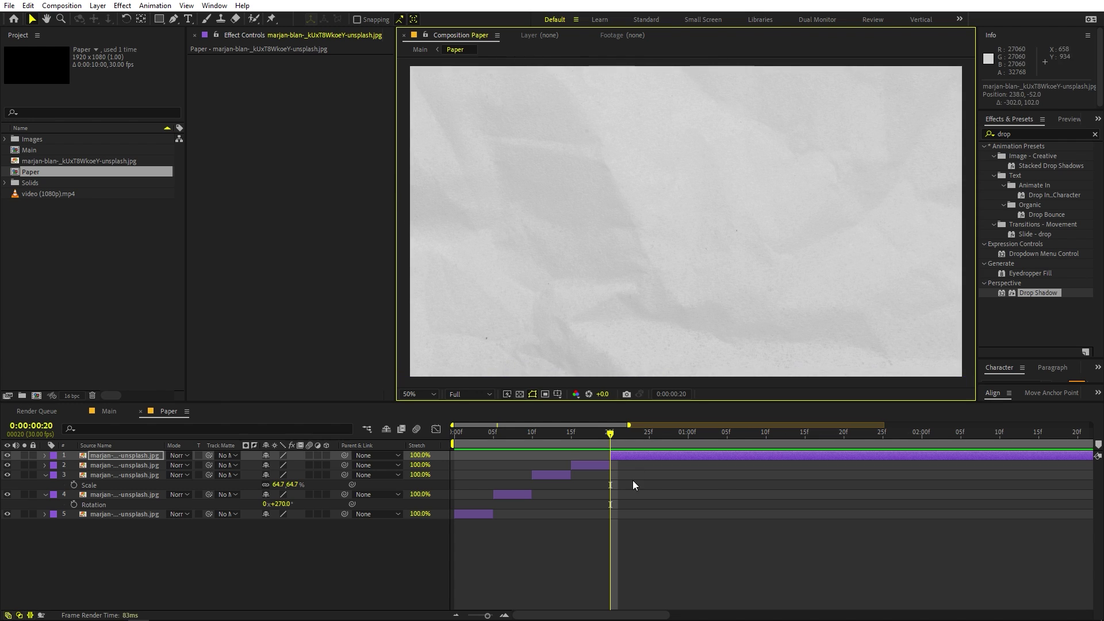
Step: Split the paper layer at 0:00:00:25, scale the new piece to 81.1% and shift it to show another area of creases
drag(622, 433, 647, 434)
key(ctrl+shift+d)
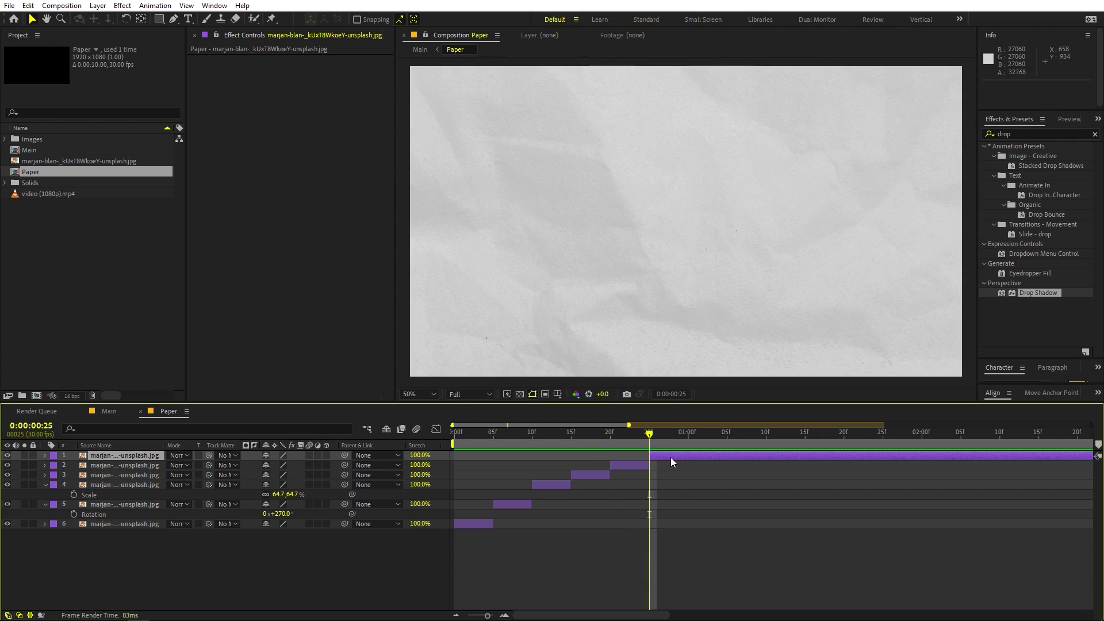
drag(621, 239, 864, 456)
key(s)
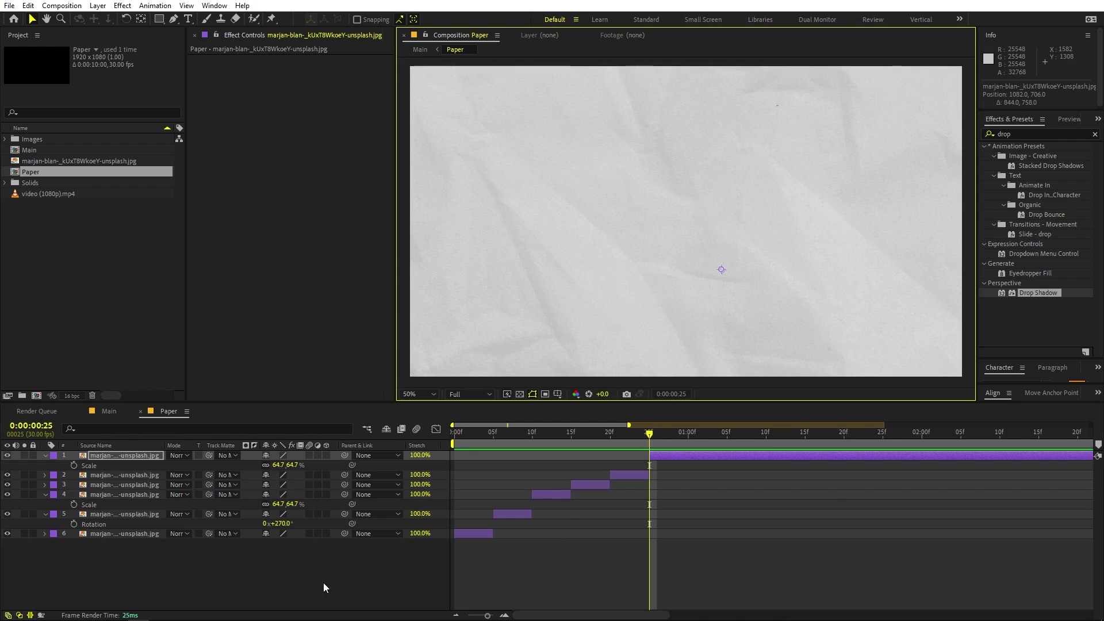
drag(277, 465, 372, 474)
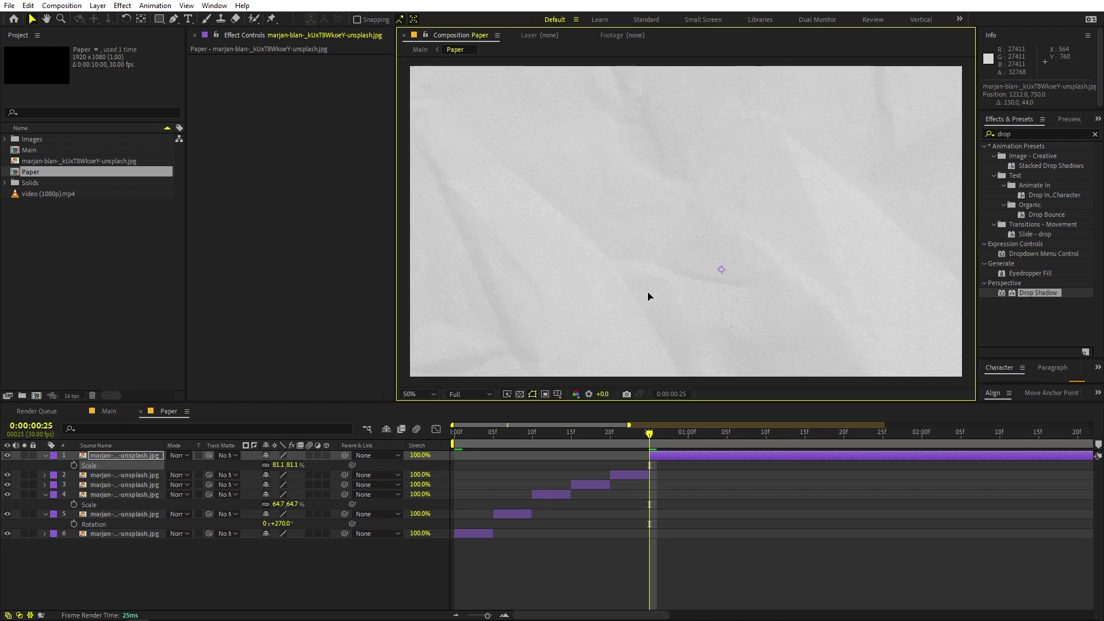
drag(553, 265, 837, 300)
Step: Split the last paper piece at 0:00:01:00 and delete the part after that time
drag(649, 435, 693, 445)
key(ctrl+shift+d)
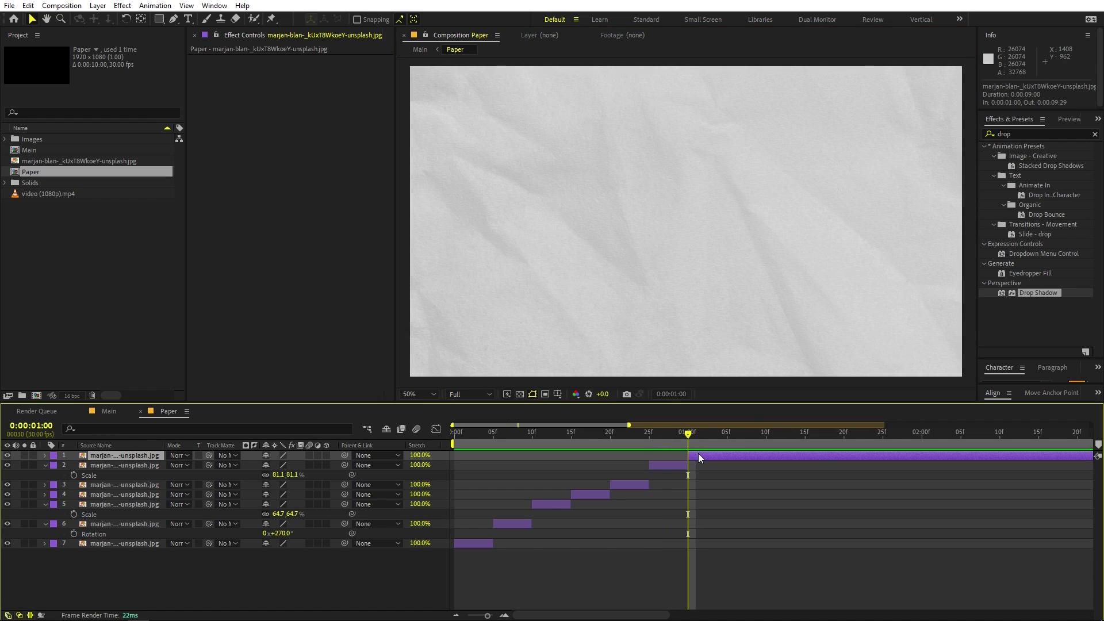
key(Delete)
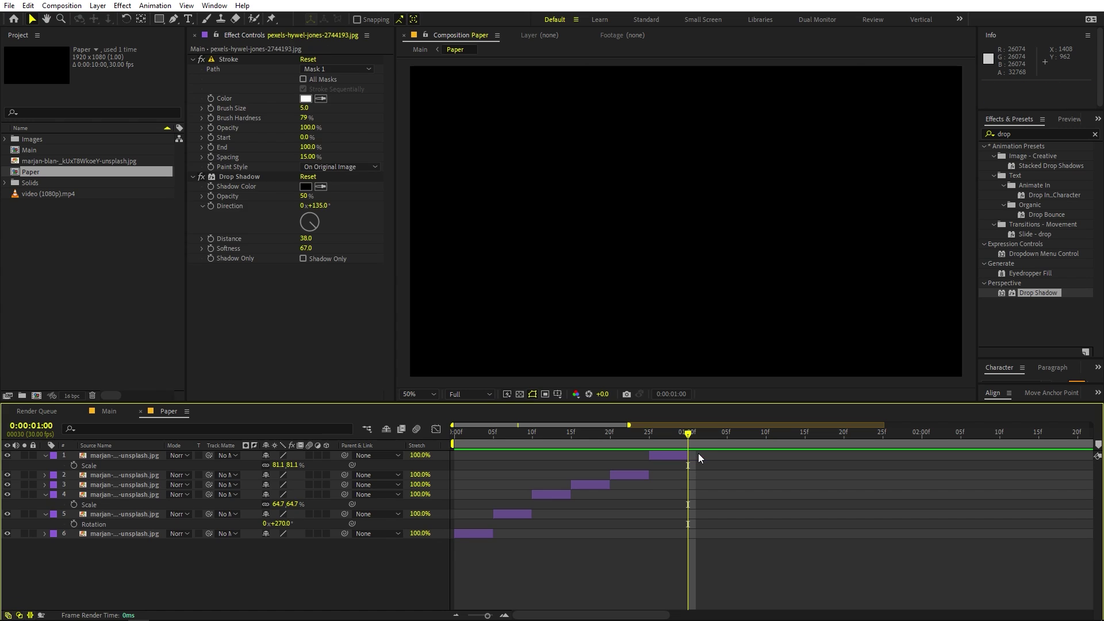
Step: Shorten the work area to end at 0:00:01:00 and trim the Paper composition to it
key(semicolon)
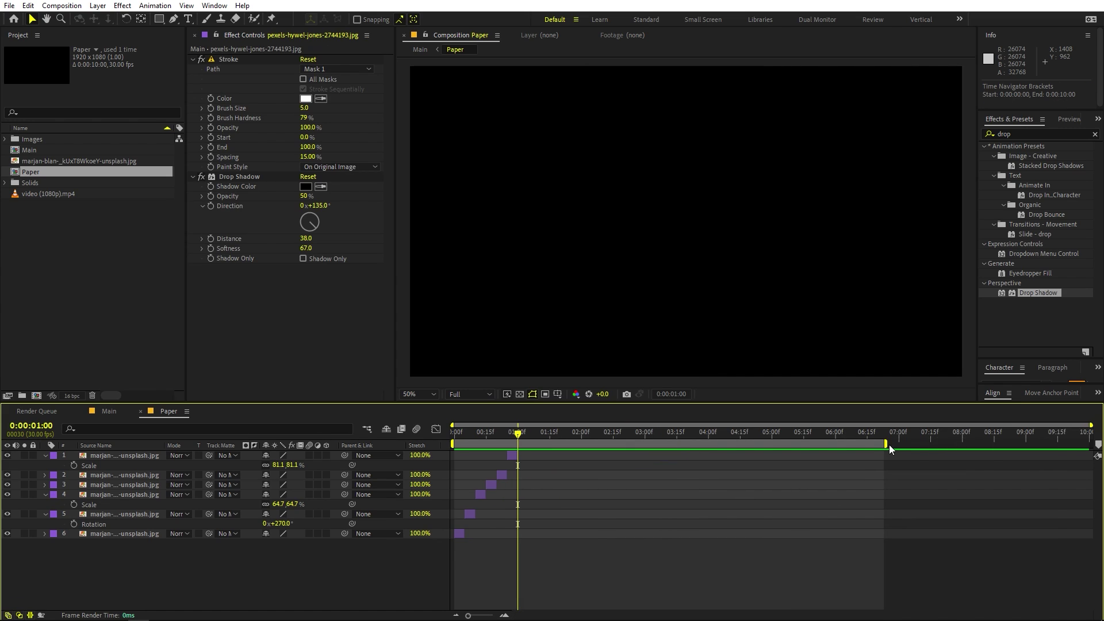
drag(890, 449, 524, 446)
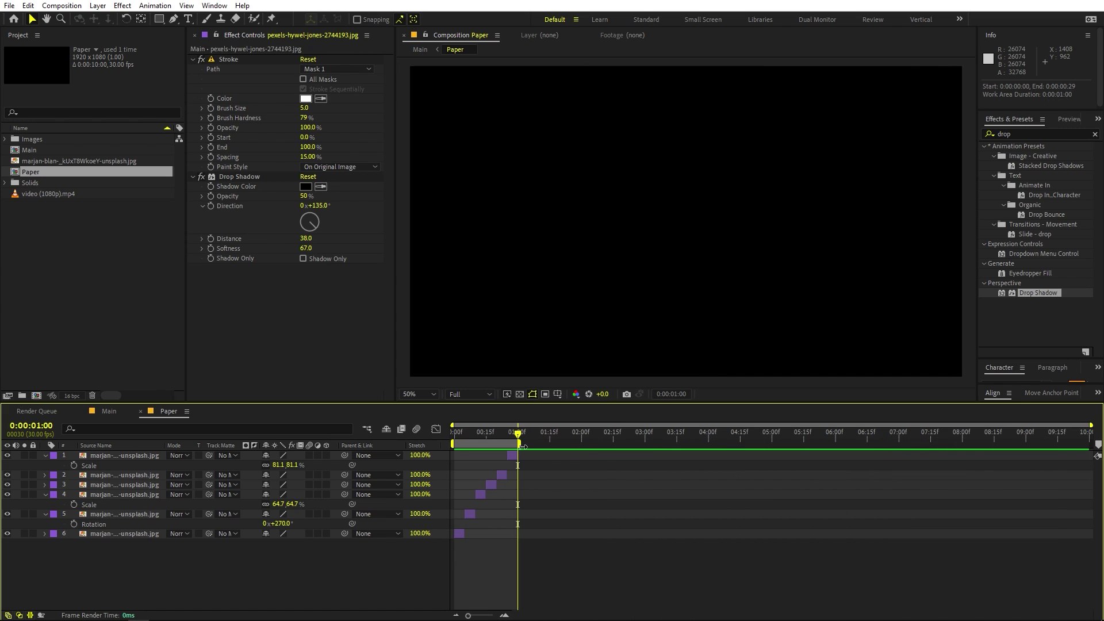
right_click(479, 442)
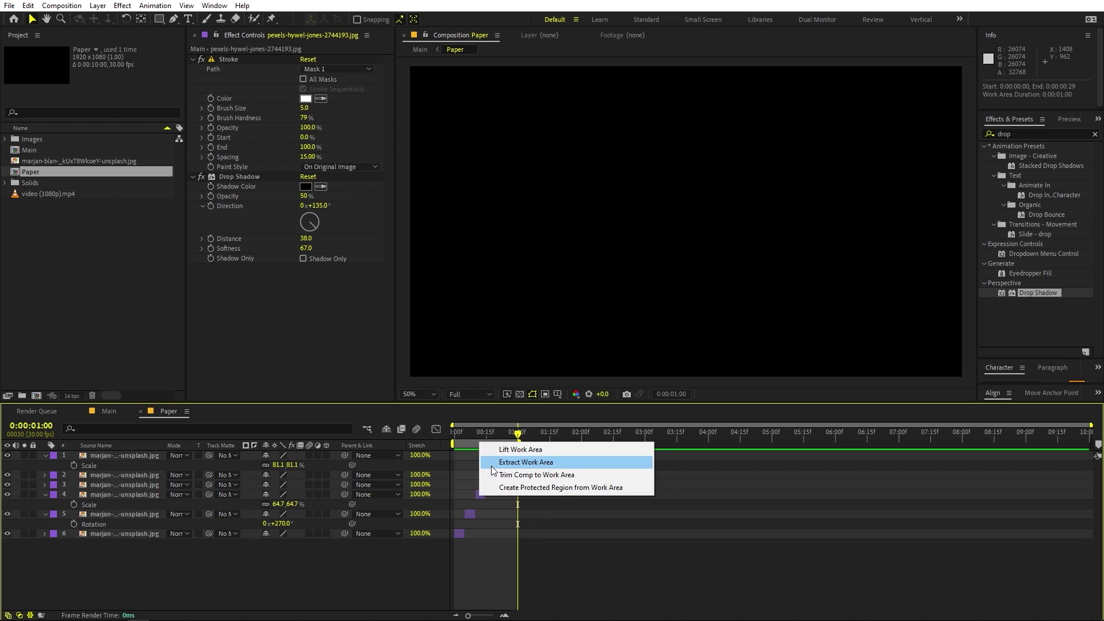
click(509, 475)
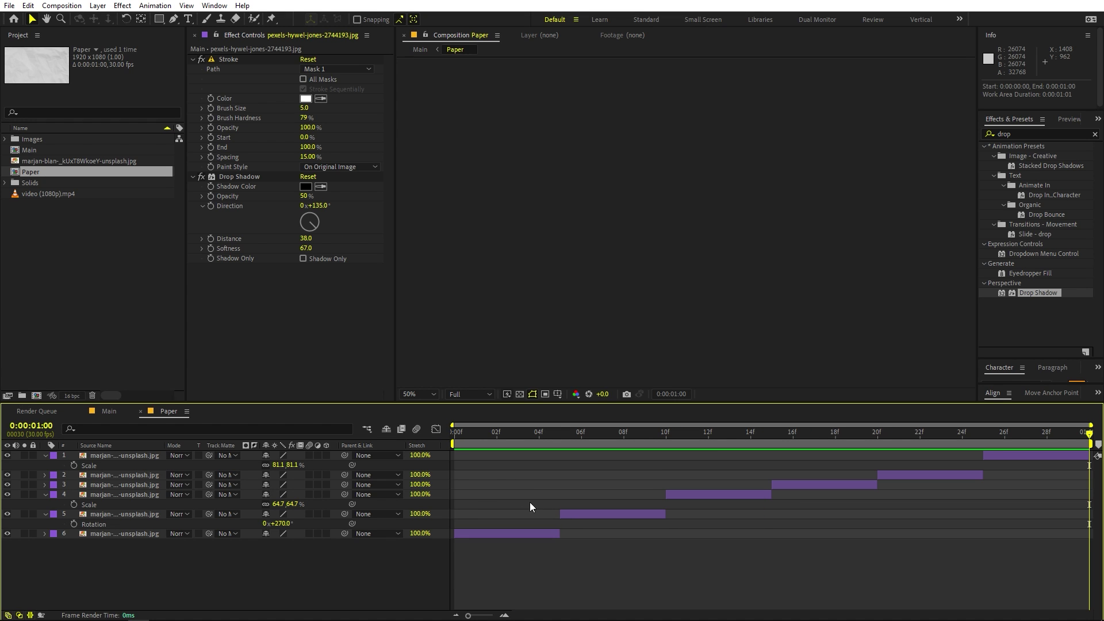
Step: Preview the Paper composition's changing creases and return to the Main composition
key(space)
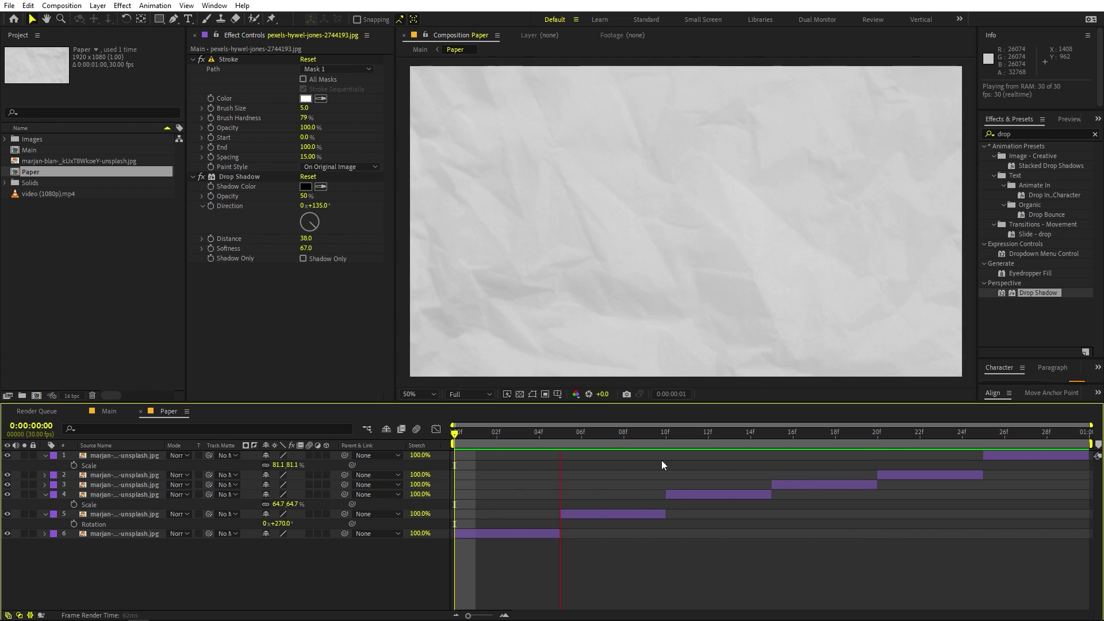
key(space)
key(space)
click(109, 411)
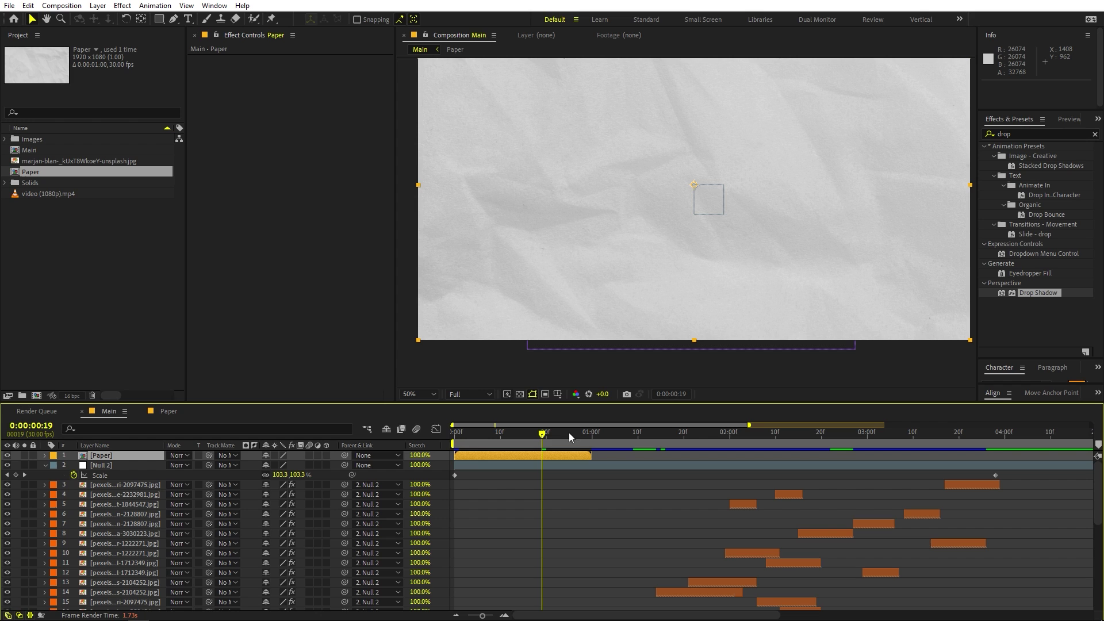
Step: Enable time remapping on the Paper layer in the Main composition, with the playhead at the start
drag(569, 437, 245, 444)
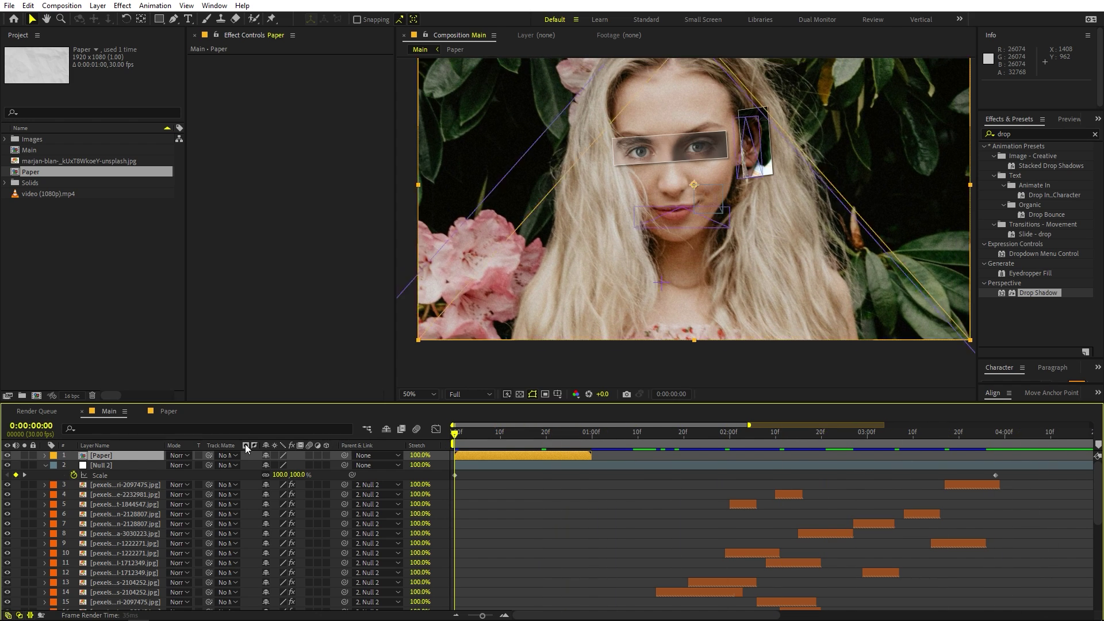
right_click(98, 460)
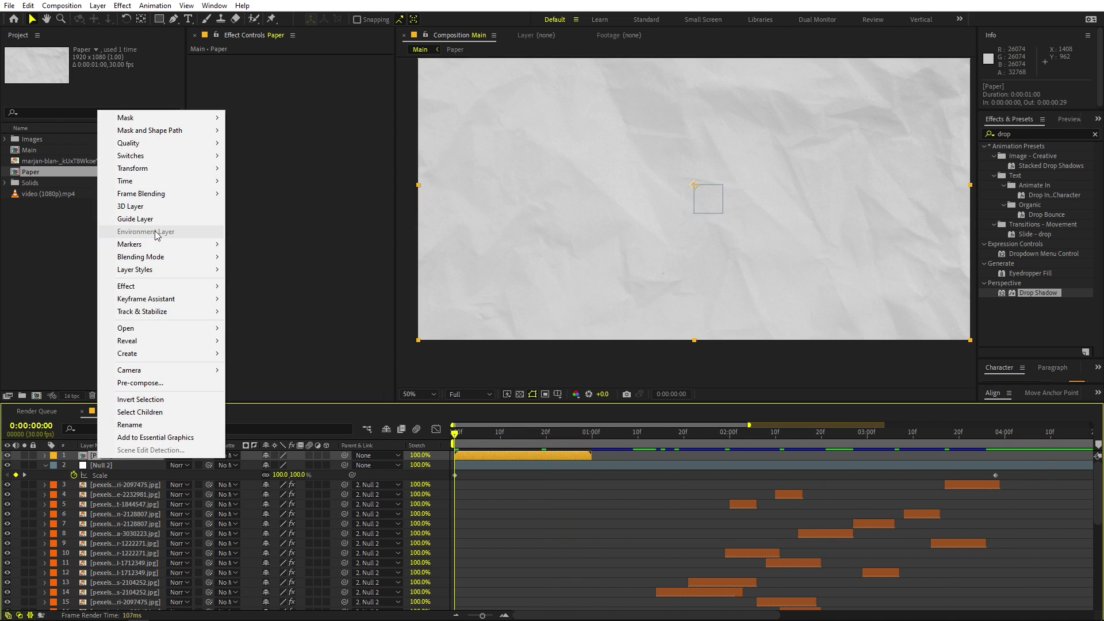
mouse_move(150, 182)
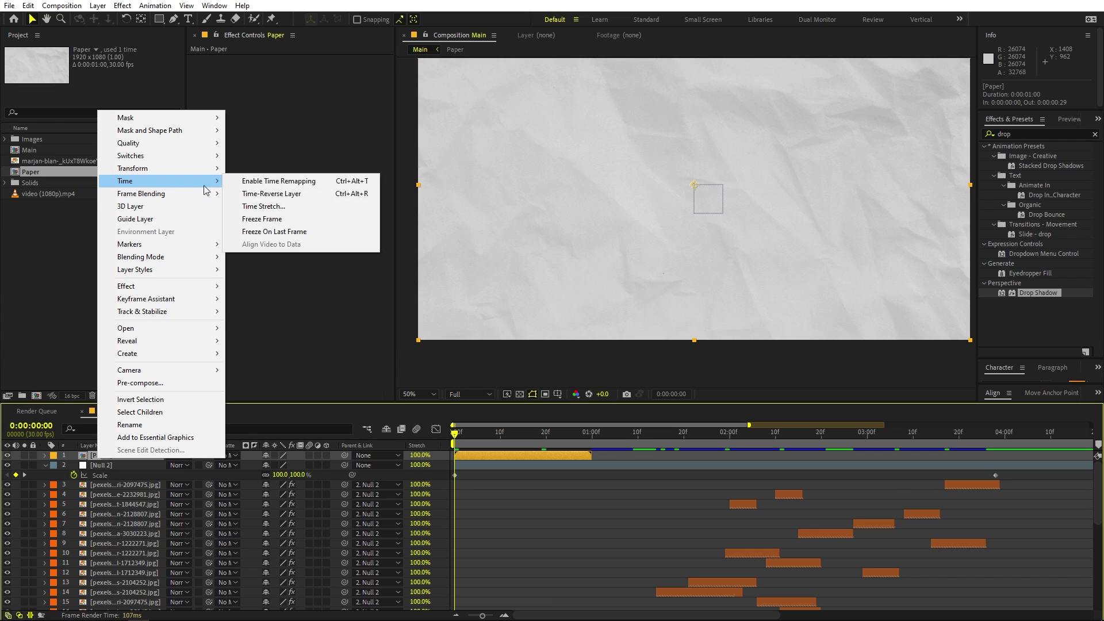
click(281, 181)
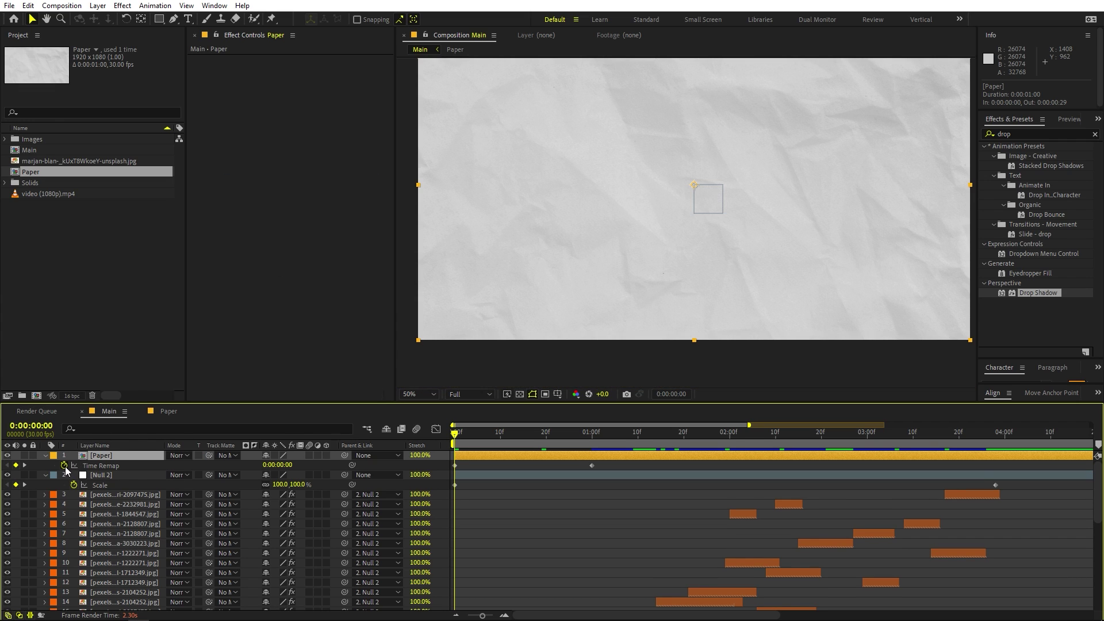
Step: Add the expression loopOut() to the Paper layer's Time Remap property
alt+click(65, 465)
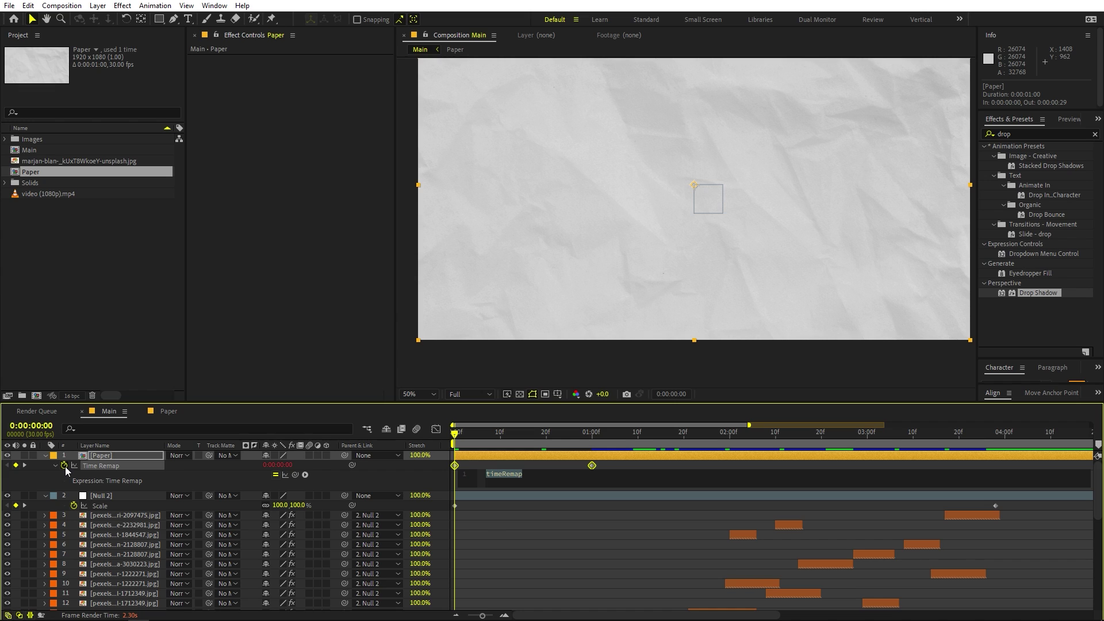
text(loo)
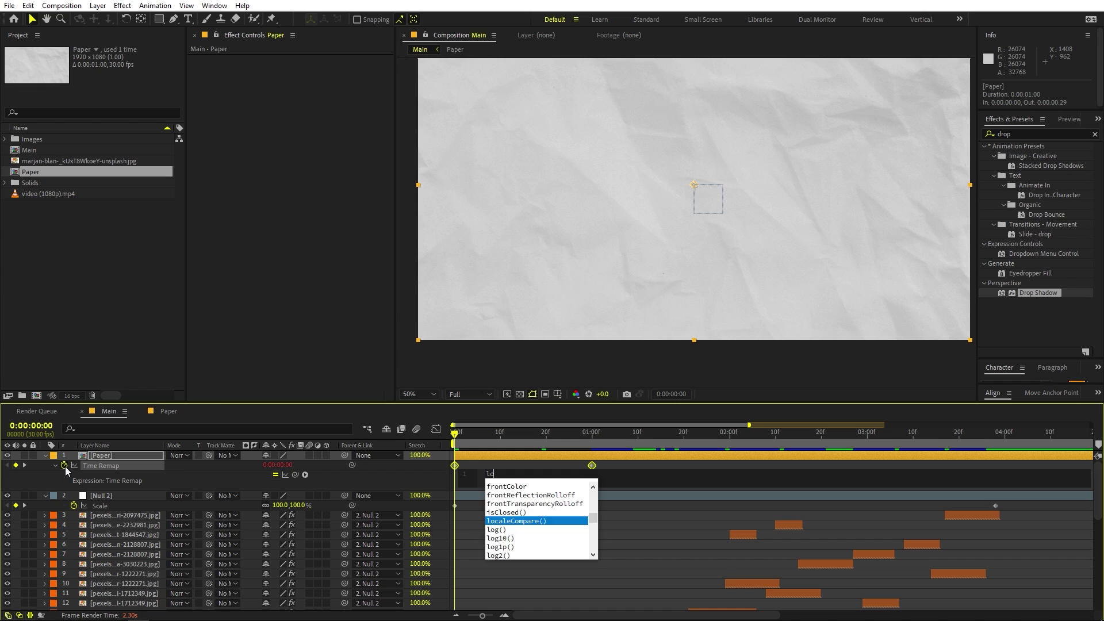
key(Down)
key(Down)
key(Down)
key(Return)
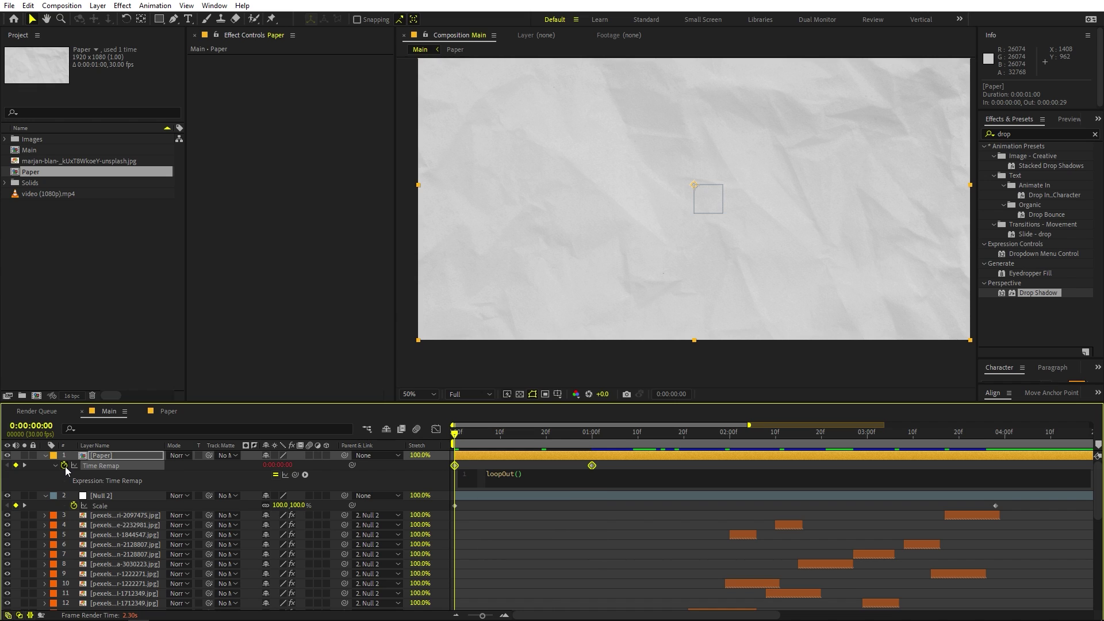
click(618, 509)
Step: Slide the looping Paper layer earlier so that it starts about 0:00:01:03 before the composition's start
drag(612, 457, 444, 509)
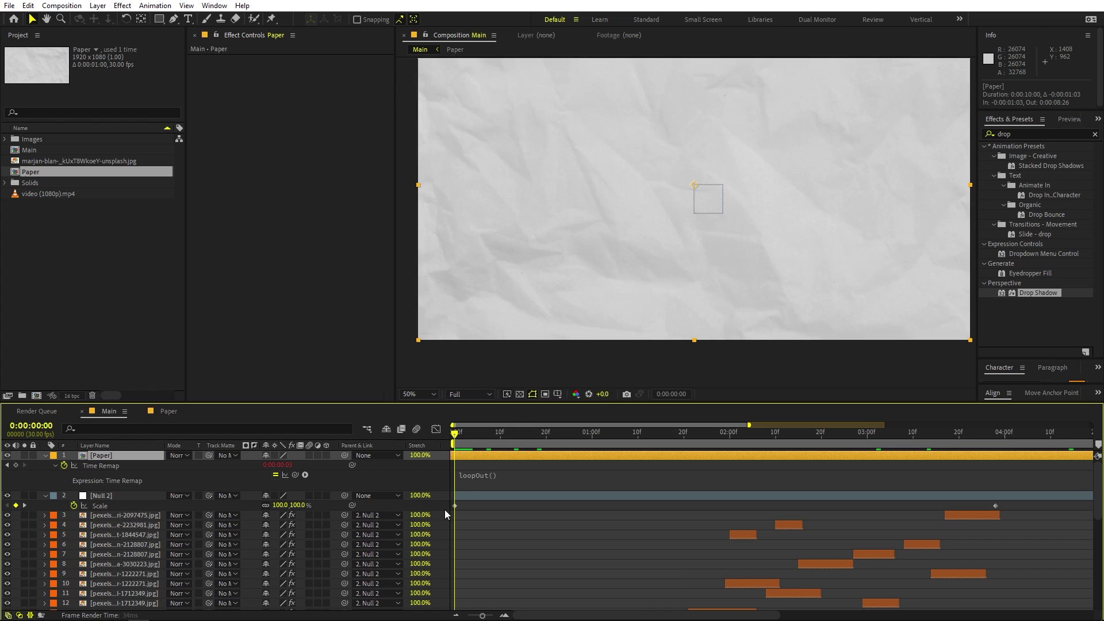
key(minus)
key(minus)
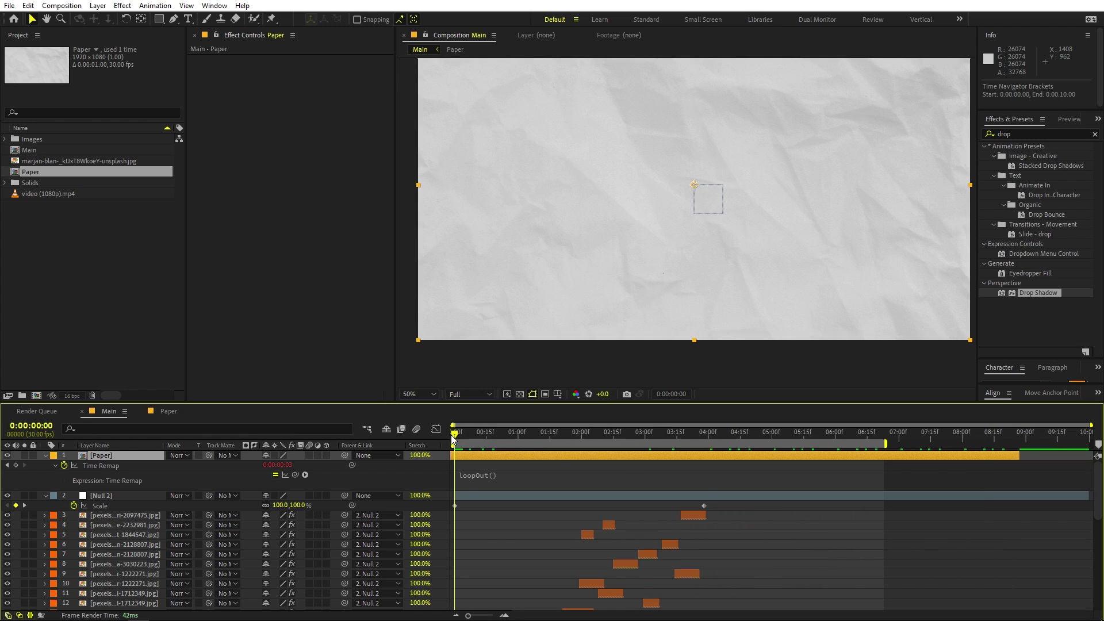
drag(453, 439, 195, 443)
Step: Apply the Curves effect to the Paper layer and bend its RGB curve downward to darken the texture
click(1047, 137)
text(curvb)
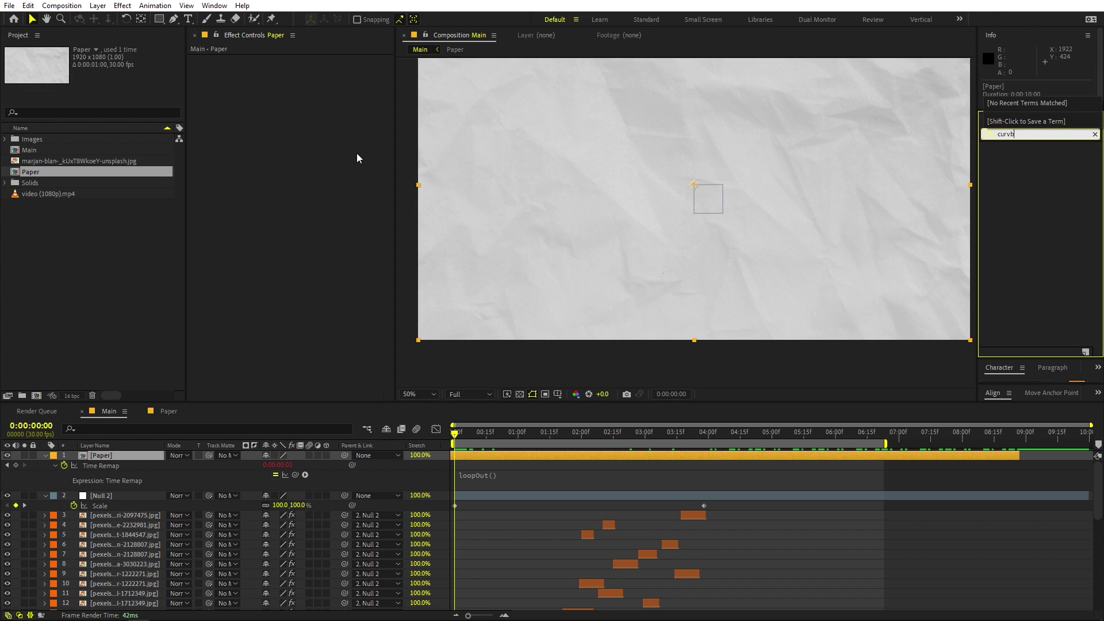
key(BackSpace)
text(es)
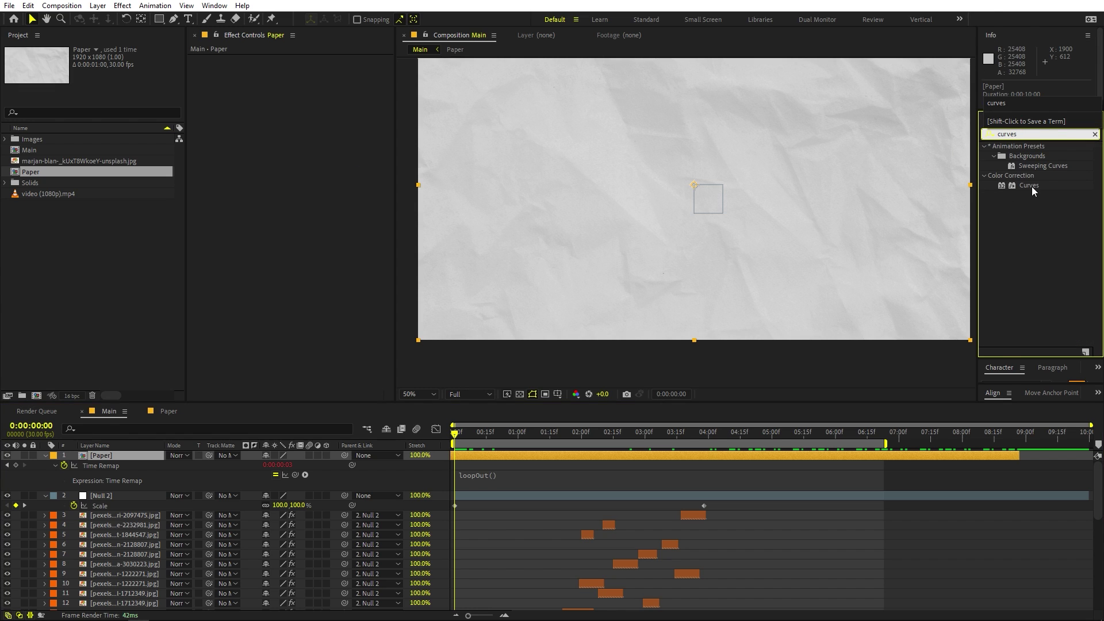
drag(1030, 185, 574, 456)
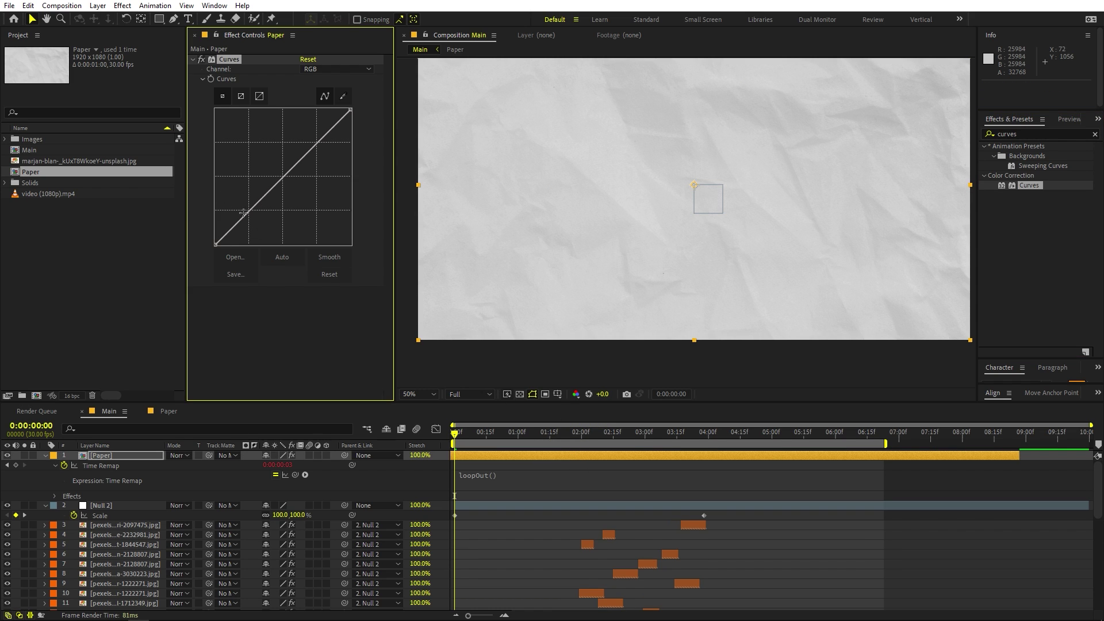
drag(245, 216, 261, 228)
drag(328, 151, 323, 165)
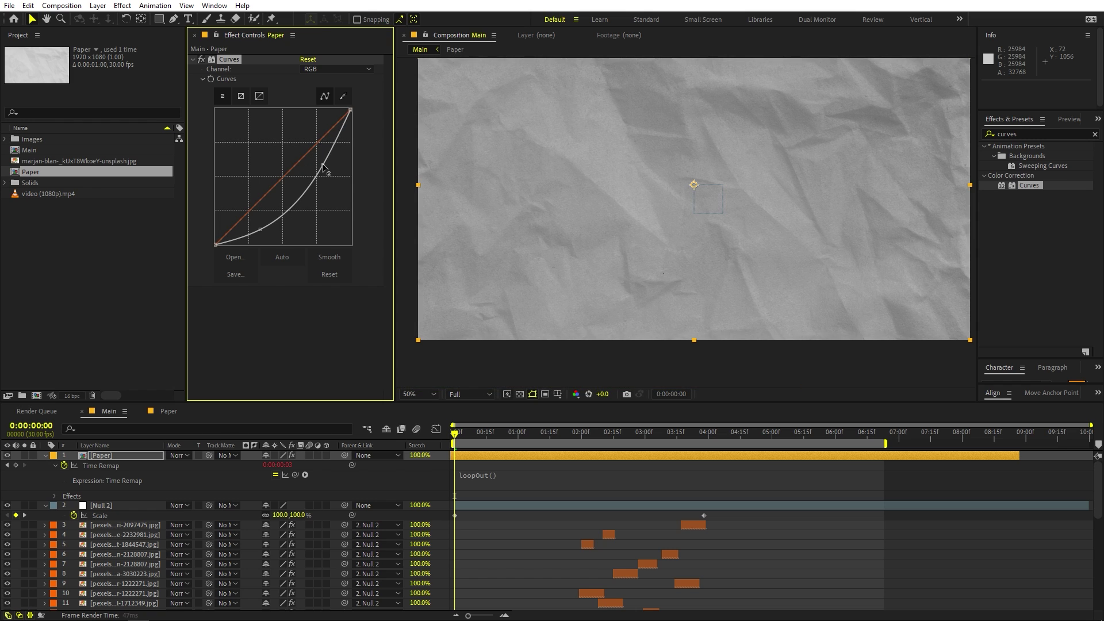
Step: Set the Paper layer's blending mode to Overlay
click(126, 454)
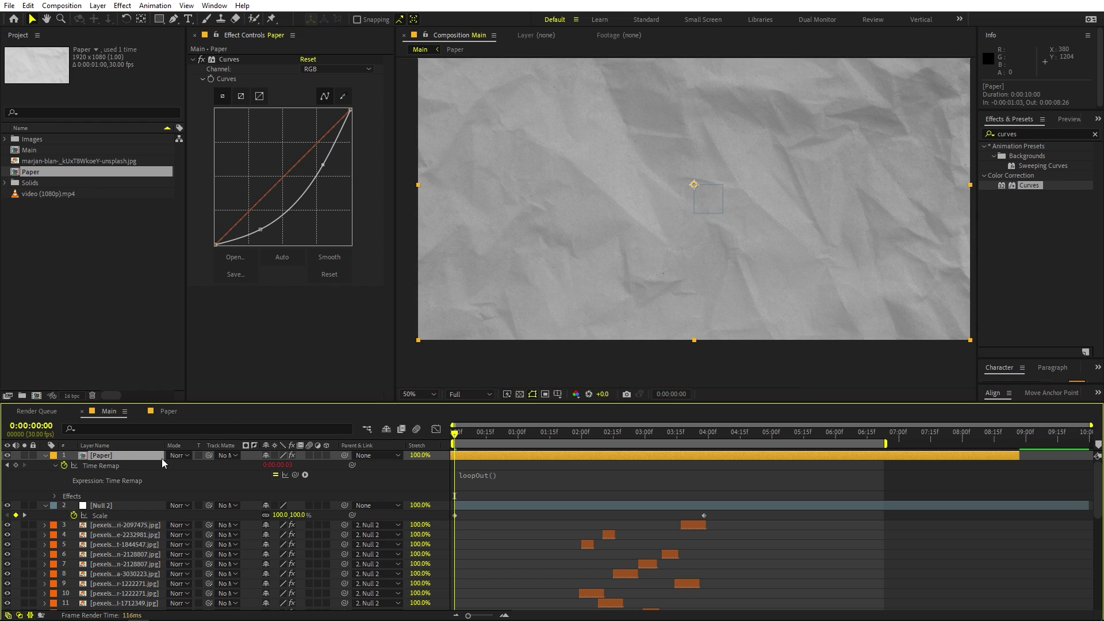
click(178, 456)
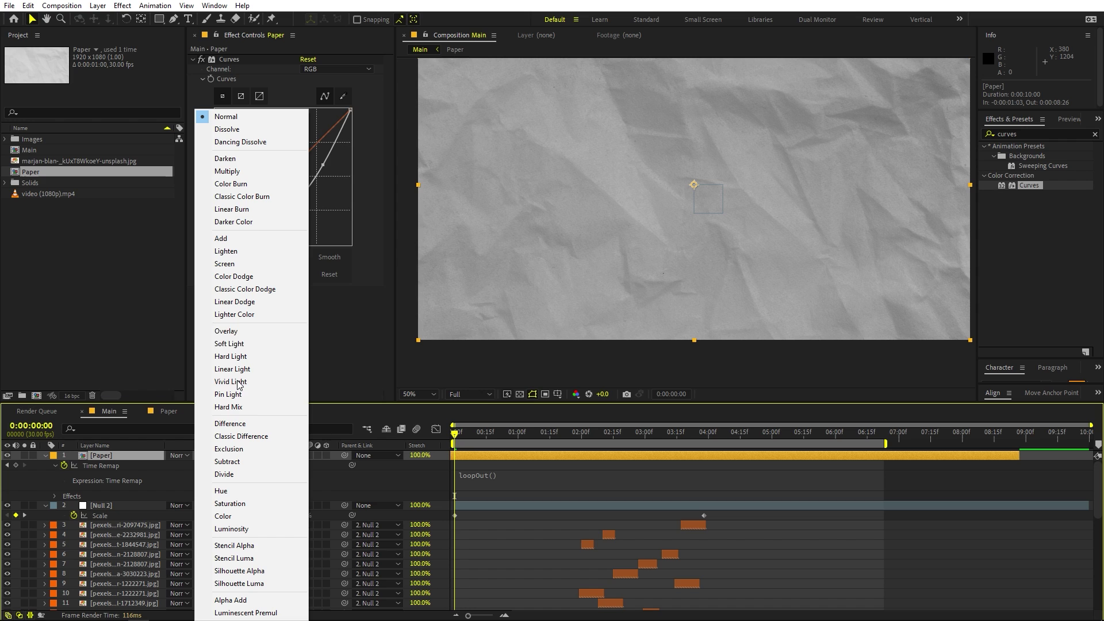
click(237, 331)
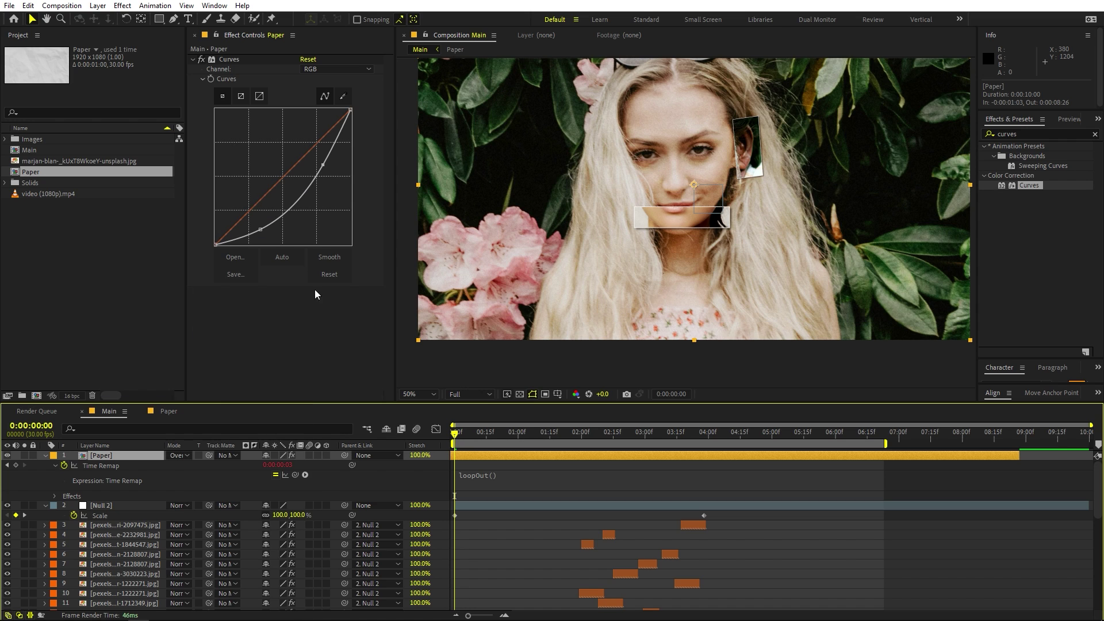
Step: Reshape the Paper layer's RGB curve, undoing the overly steep bend and keeping the midtones and highlights lowered
mouse_move(260, 232)
mouse_down()
mouse_move(259, 197)
mouse_move(277, 218)
mouse_up()
drag(327, 165, 322, 113)
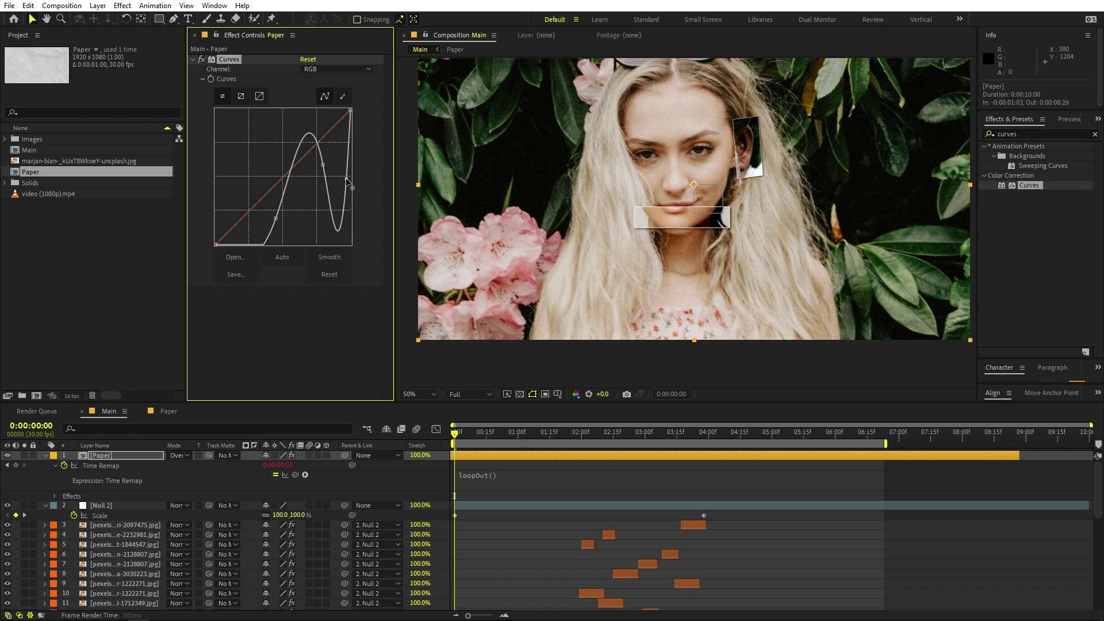
key(ctrl+z)
mouse_move(328, 171)
mouse_down()
mouse_move(310, 230)
mouse_move(325, 173)
mouse_move(314, 151)
mouse_move(330, 174)
mouse_up()
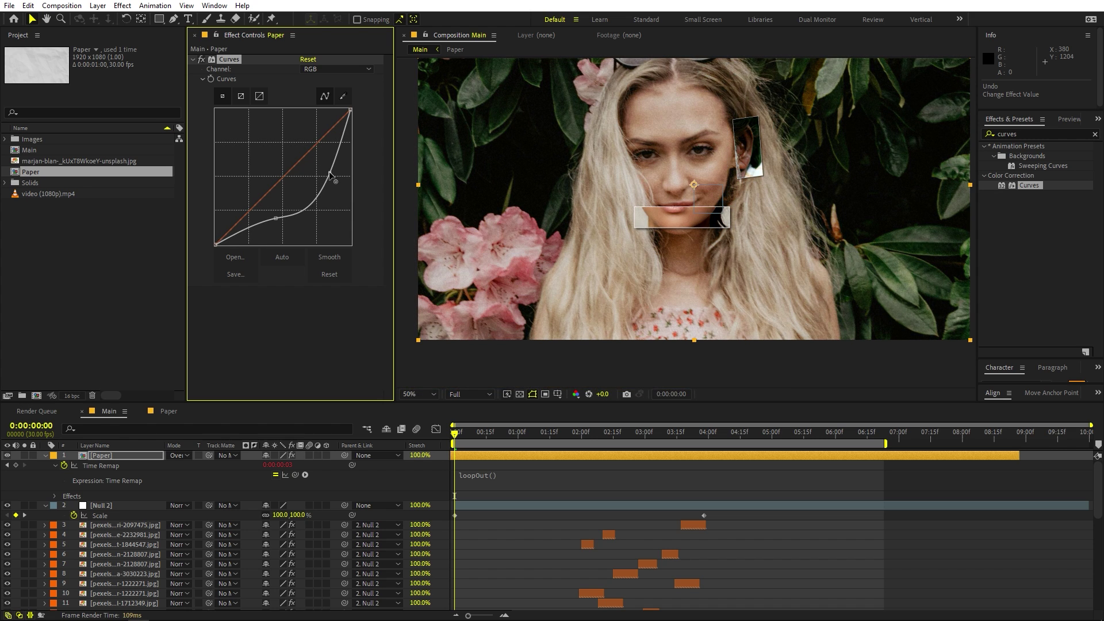
drag(271, 221, 276, 219)
Step: Change the Paper layer's blending mode to Soft Light and preview the Main composition
key(shift+equal)
key(space)
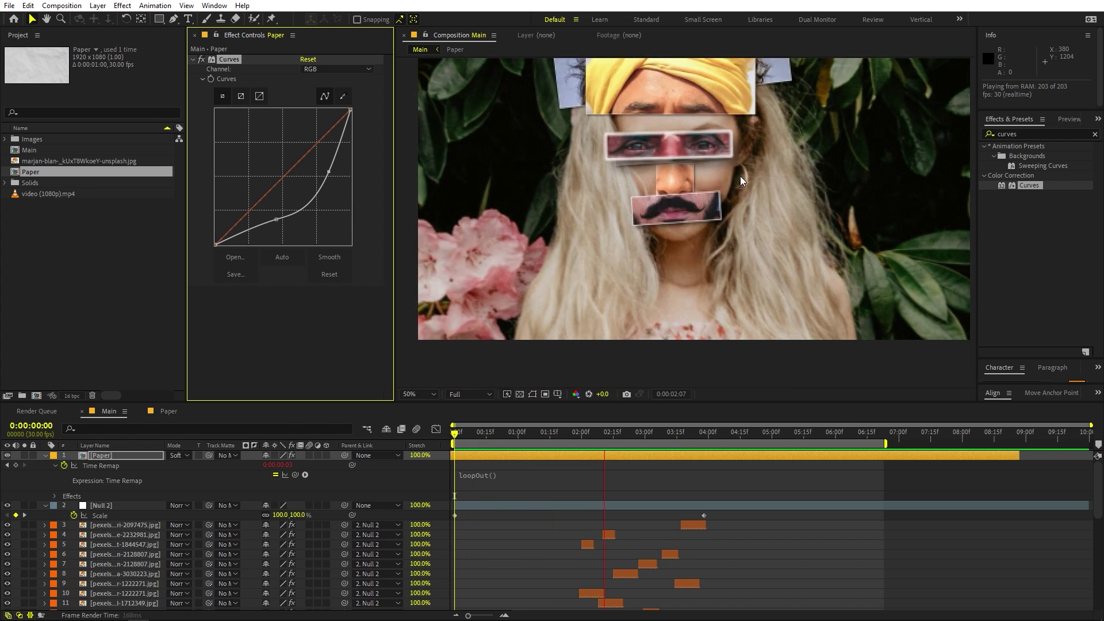
key(space)
Step: Place video (1080p).mp4 above the Paper layer and set its blending mode to Screen
click(101, 295)
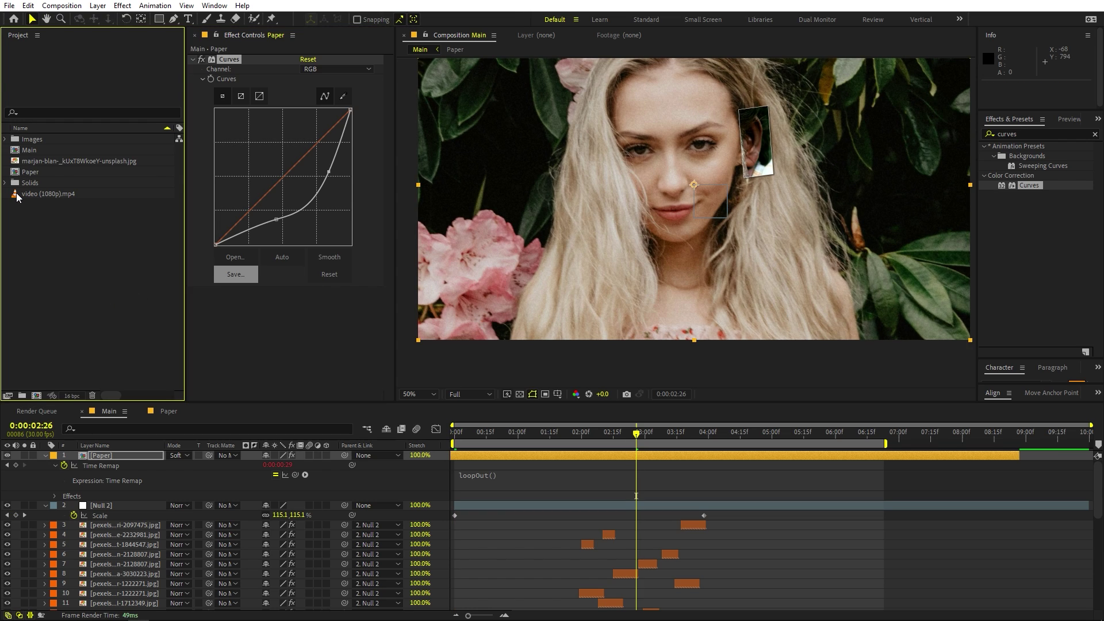
click(46, 195)
drag(44, 195, 202, 457)
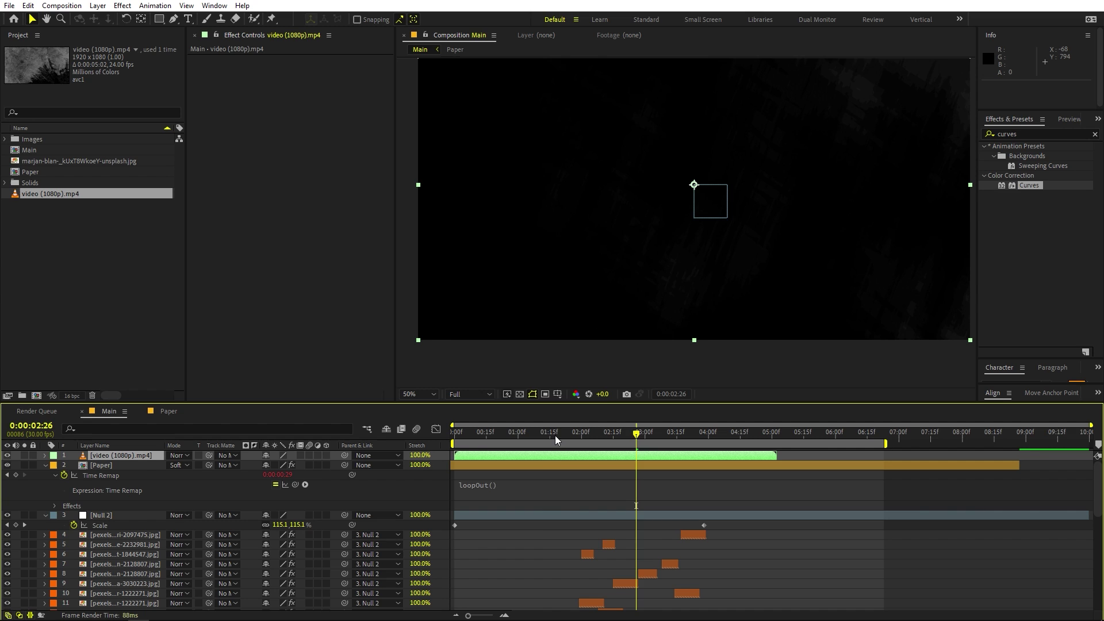
click(545, 439)
click(179, 455)
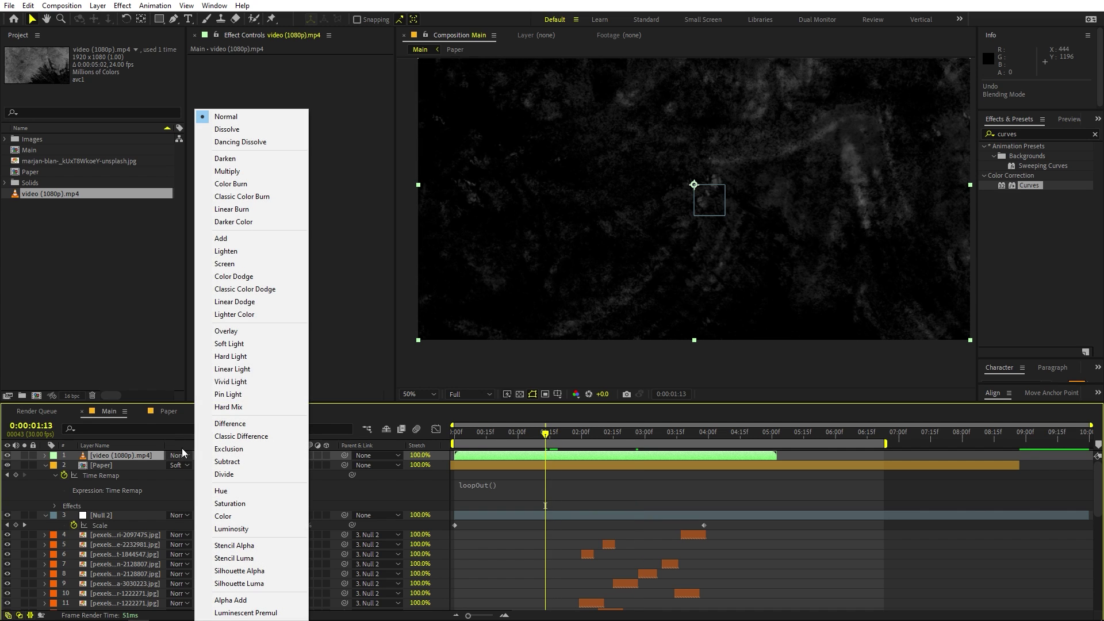
click(227, 264)
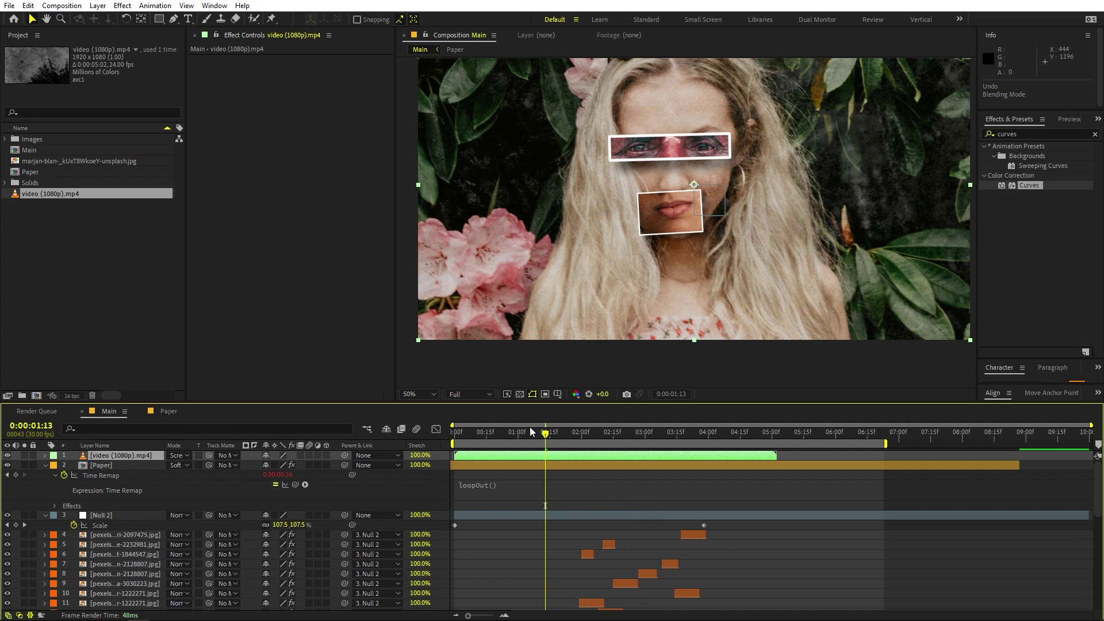
Step: Preview the Main composition from the start with the whole frame fitted in view
key(Home)
key(space)
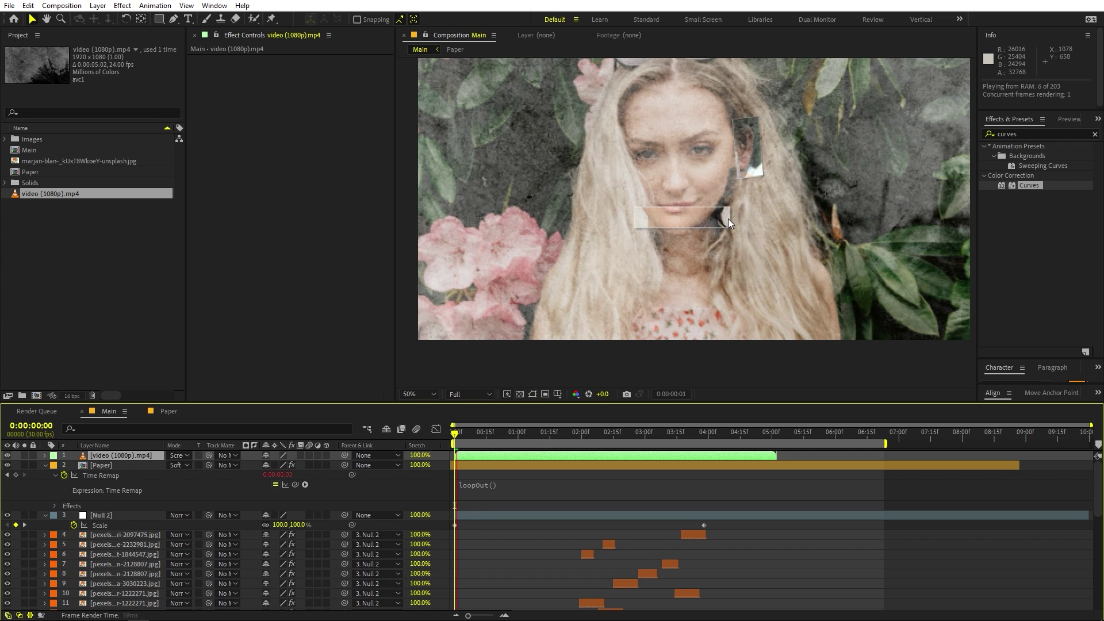
scroll(748, 202, down, 1)
scroll(411, 378, up, 1)
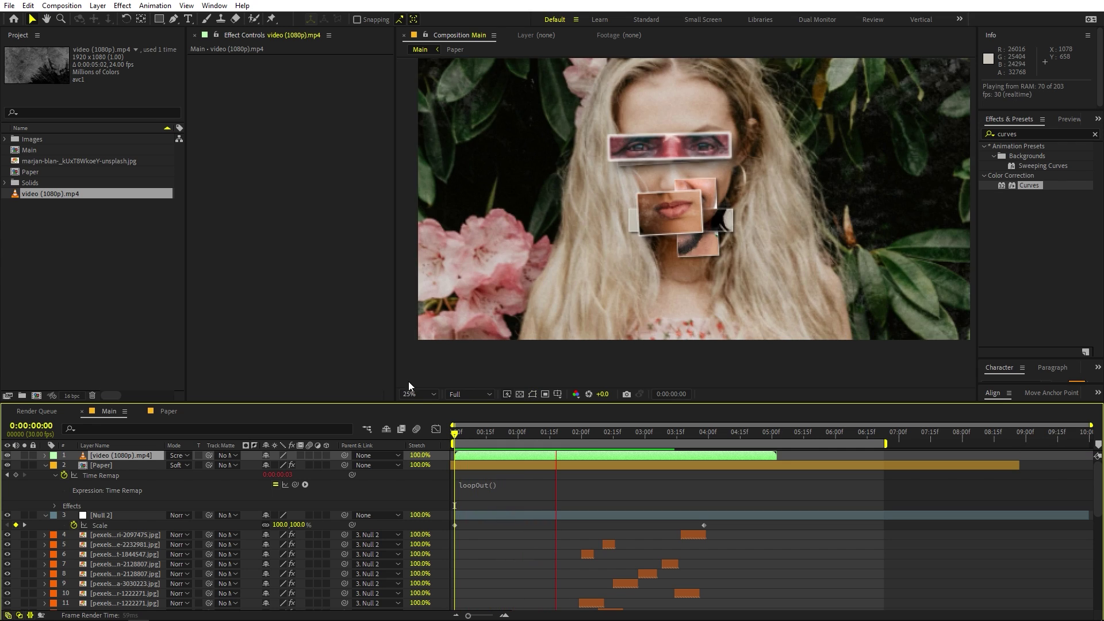
scroll(409, 383, down, 1)
click(416, 395)
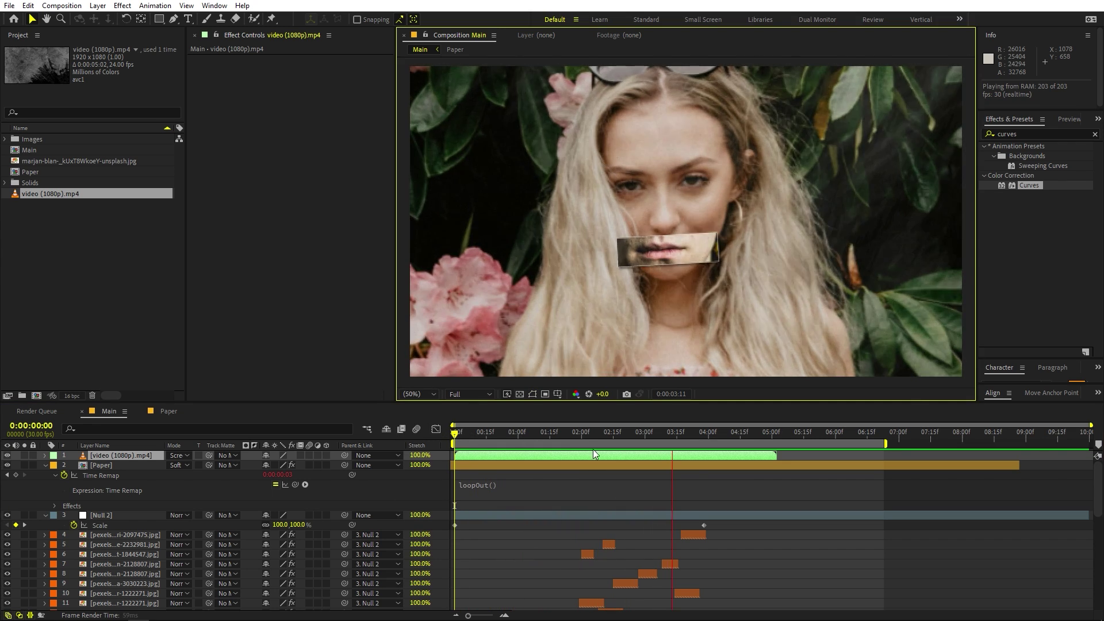
Step: Duplicate the video overlay layer, move the copy to start where the first one ends, and preview the result
key(space)
click(616, 457)
key(ctrl+d)
drag(620, 455, 941, 453)
key(space)
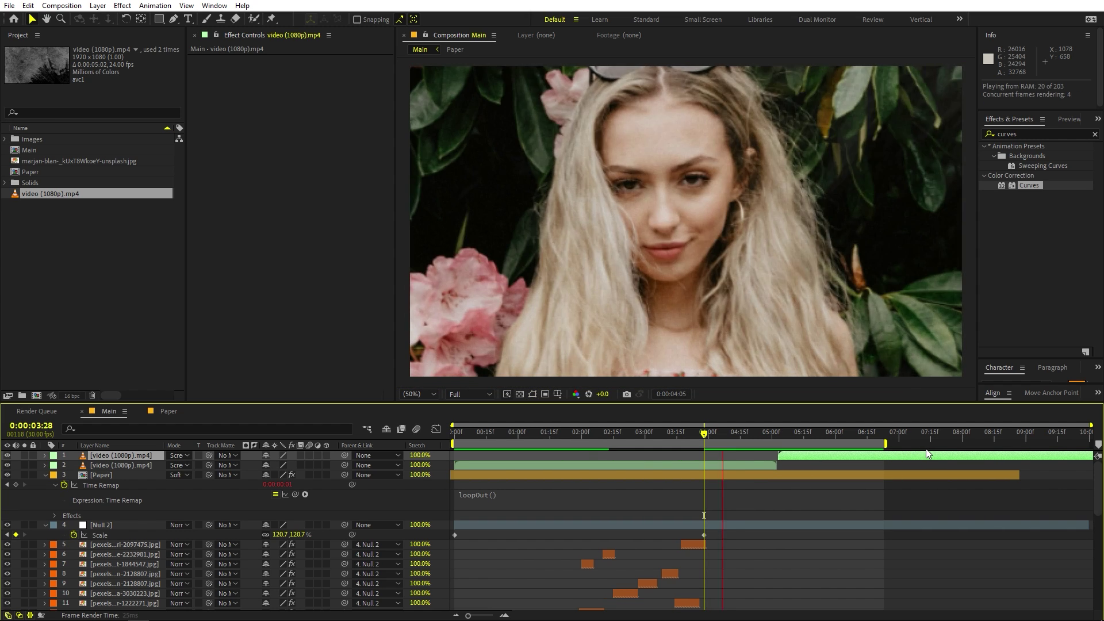
key(space)
Step: Examine the timing of the staggered strip layers and preview the finished Main composition with more portrait strips
scroll(753, 539, down, 5)
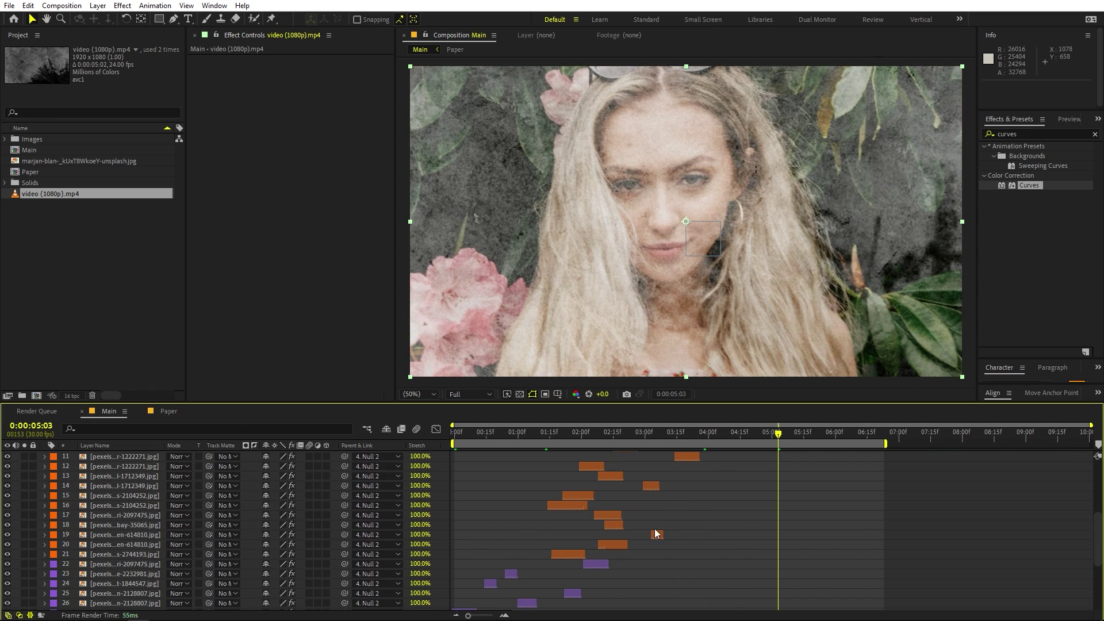
click(568, 553)
scroll(682, 523, up, 5)
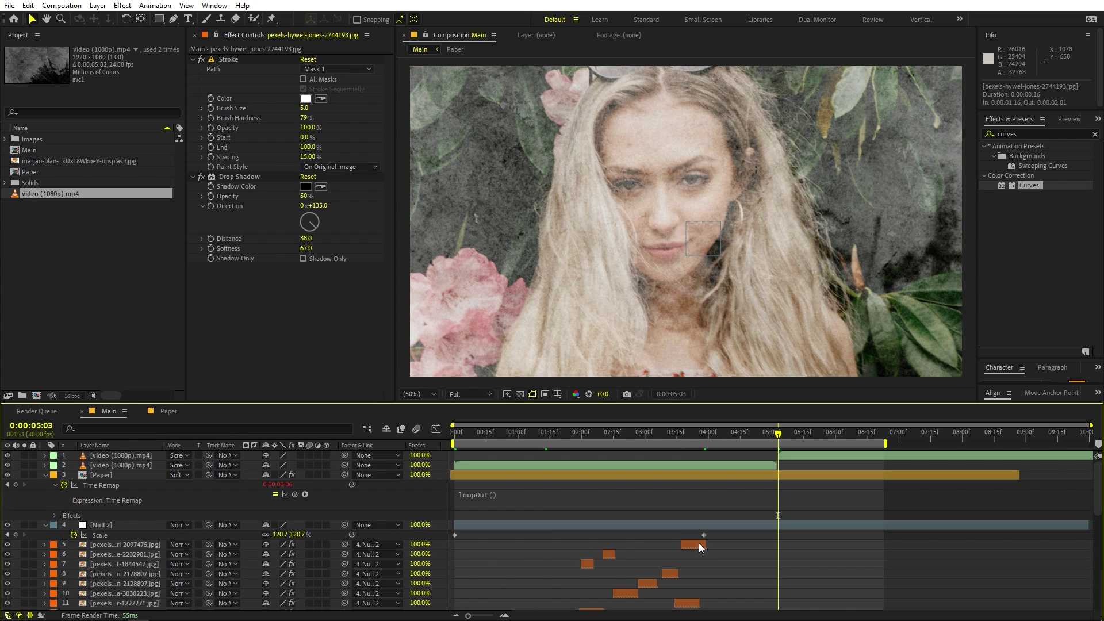
scroll(573, 568, down, 6)
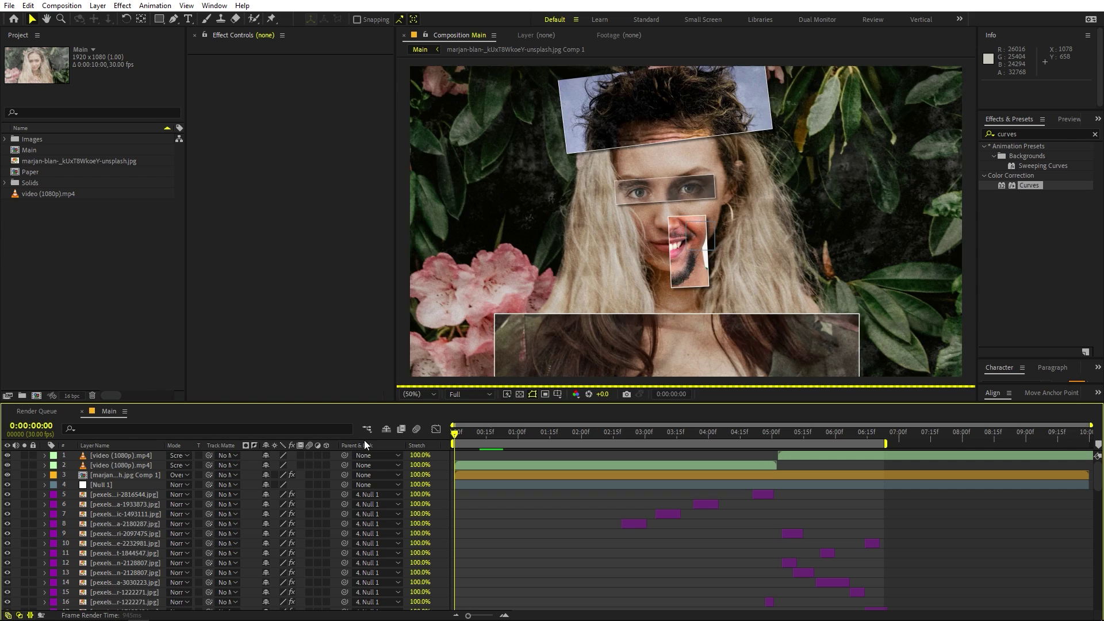
scroll(706, 556, down, 15)
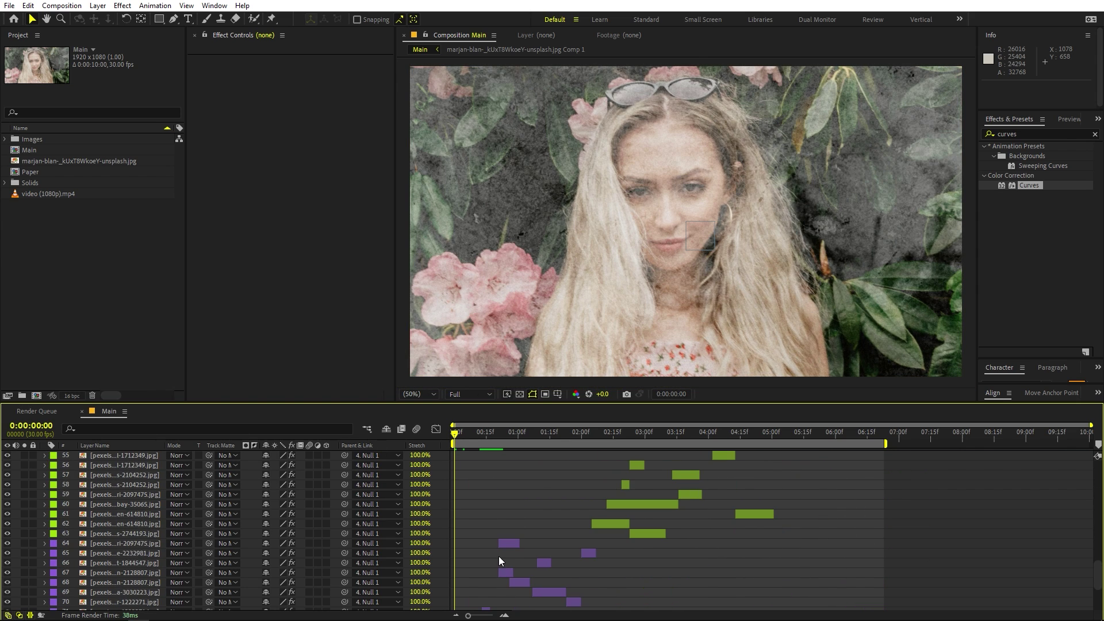
scroll(675, 522, up, 20)
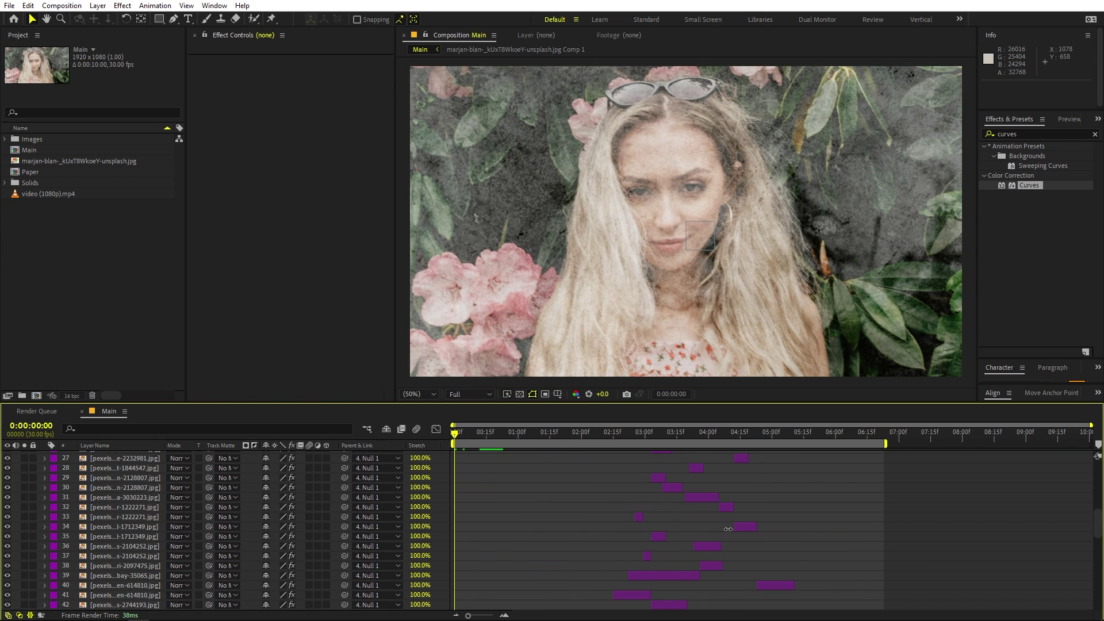
key(space)
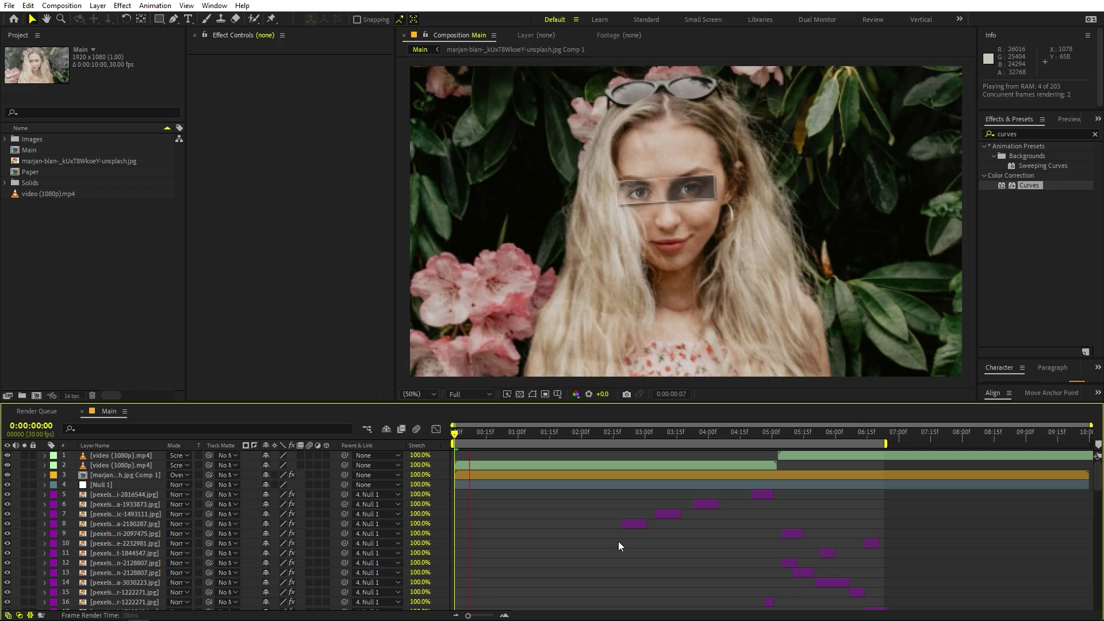